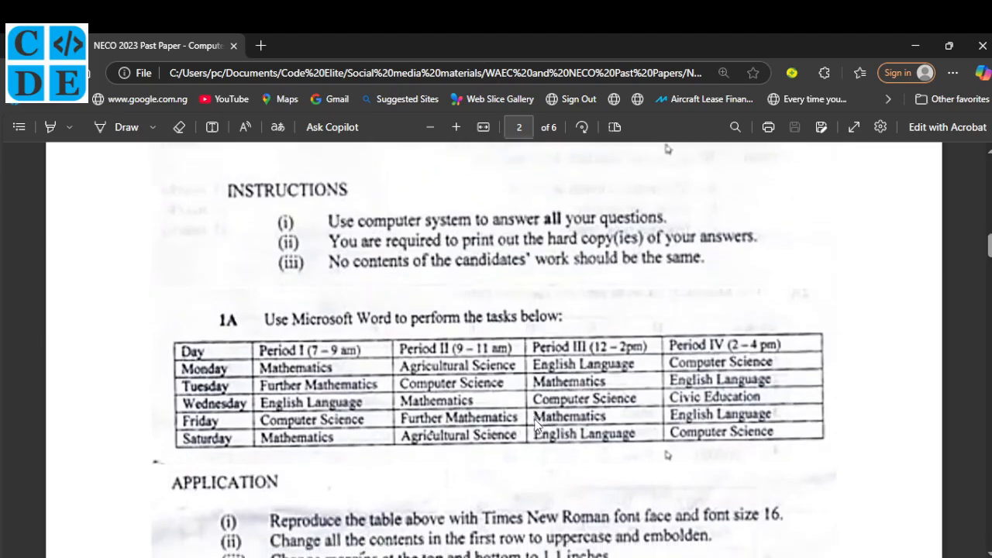
Scroll the NECO 2023 paper to the 2A payroll table on page 3 and right-click it.
scroll(536, 423, "down", 10)
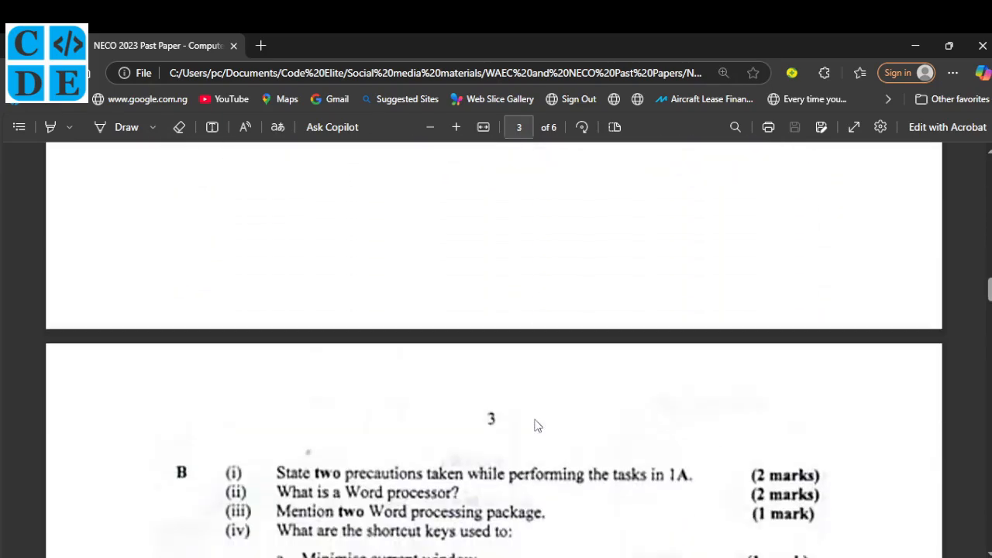
scroll(536, 423, "down", 3)
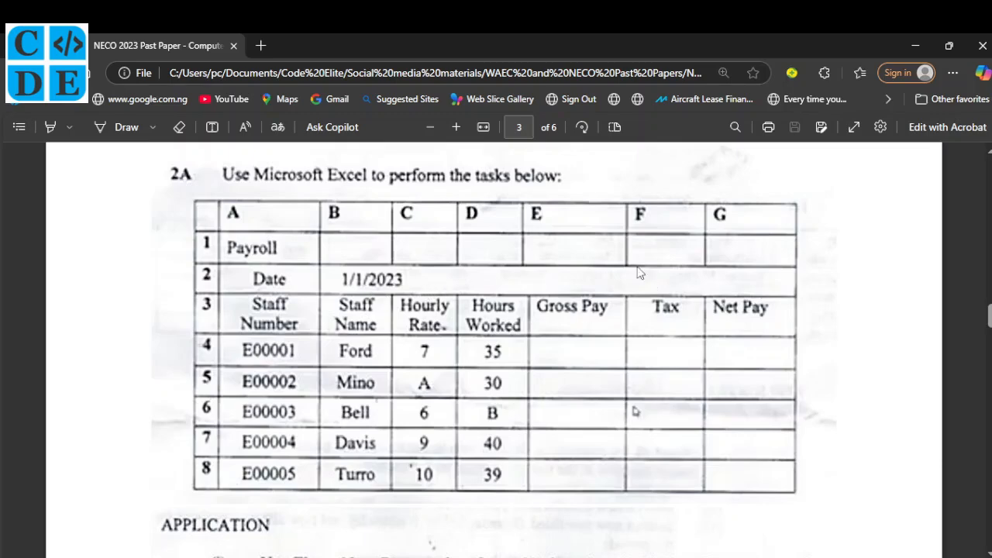
scroll(445, 425, "down", 1)
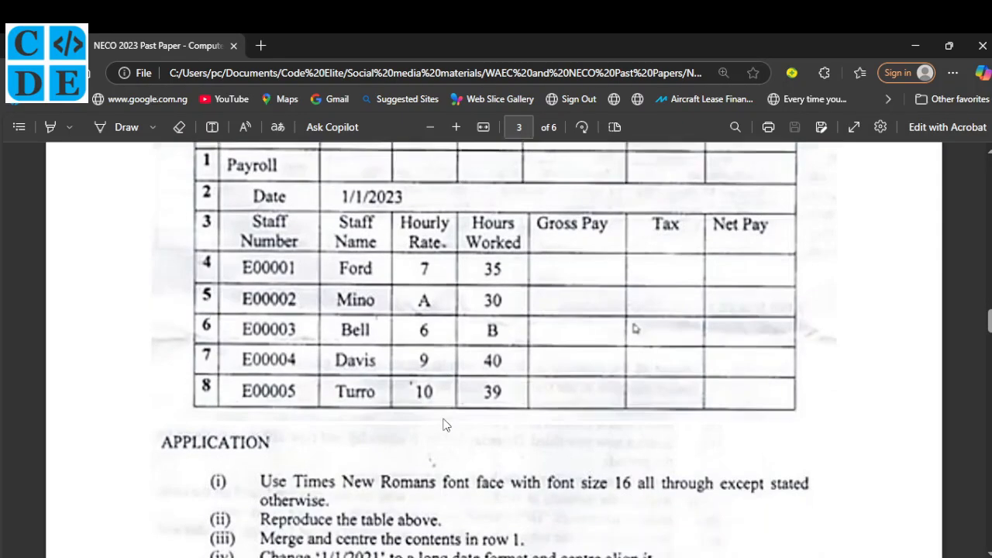
scroll(445, 425, "down", 1)
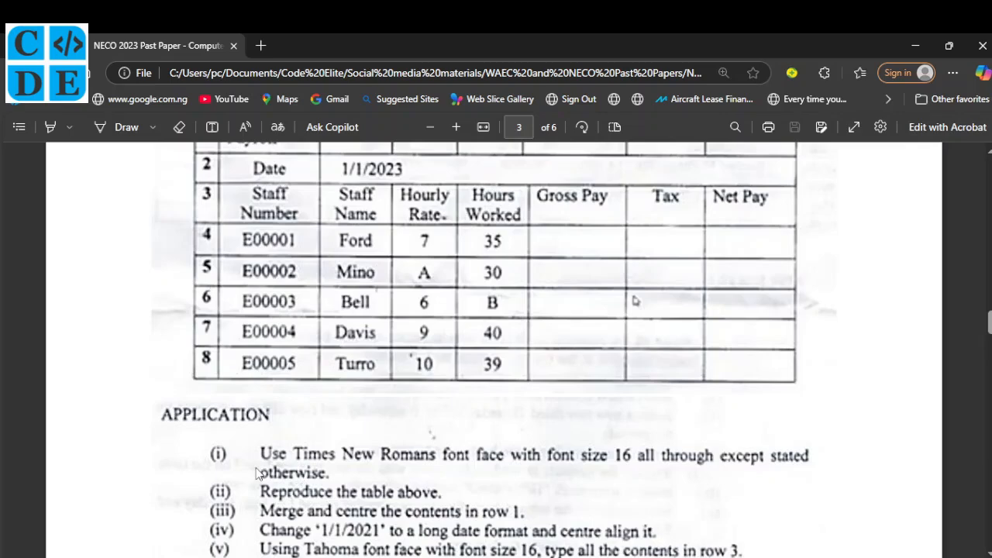
scroll(258, 475, "up", 3)
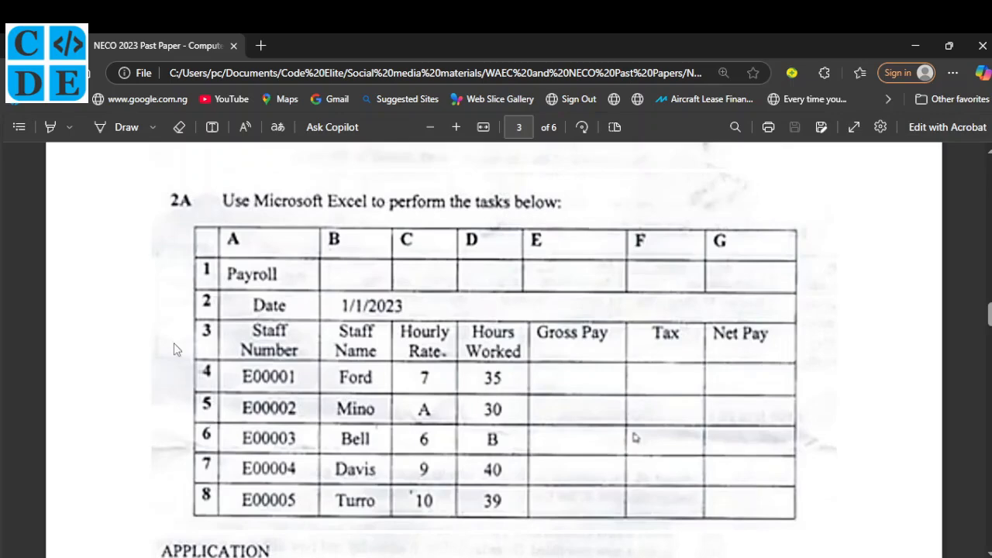
right_click(165, 234)
Take a screenshot of the whole 2A payroll table and copy it.
left_click(216, 492)
left_click_drag(188, 217, 303, 276)
left_click_drag(524, 397, 808, 528)
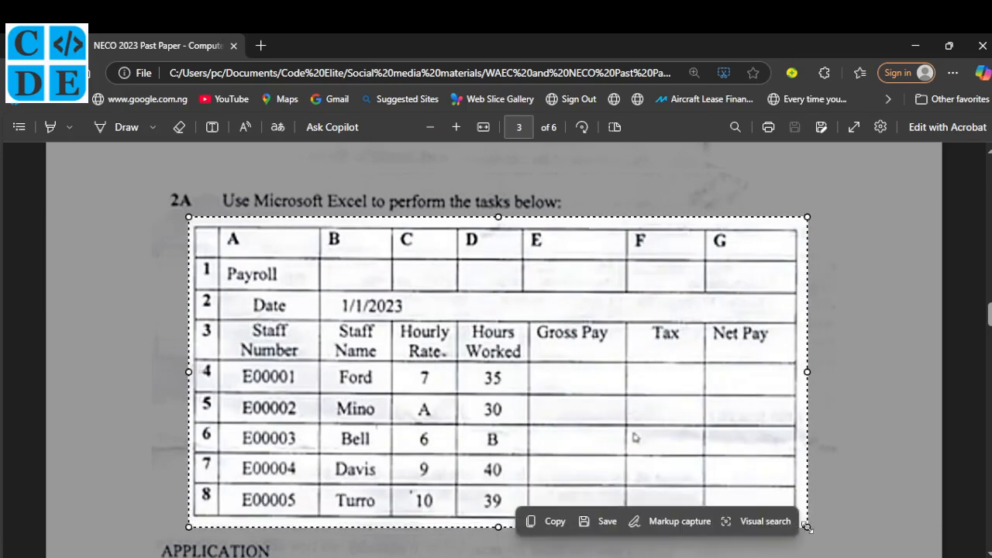
left_click(555, 524)
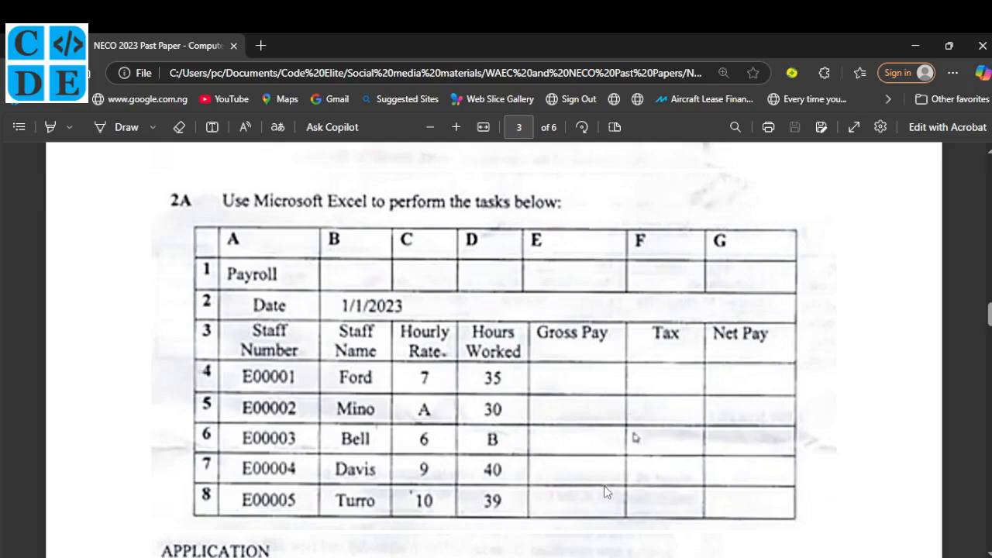
Launch Excel from the Windows search.
key("super")
type("exc")
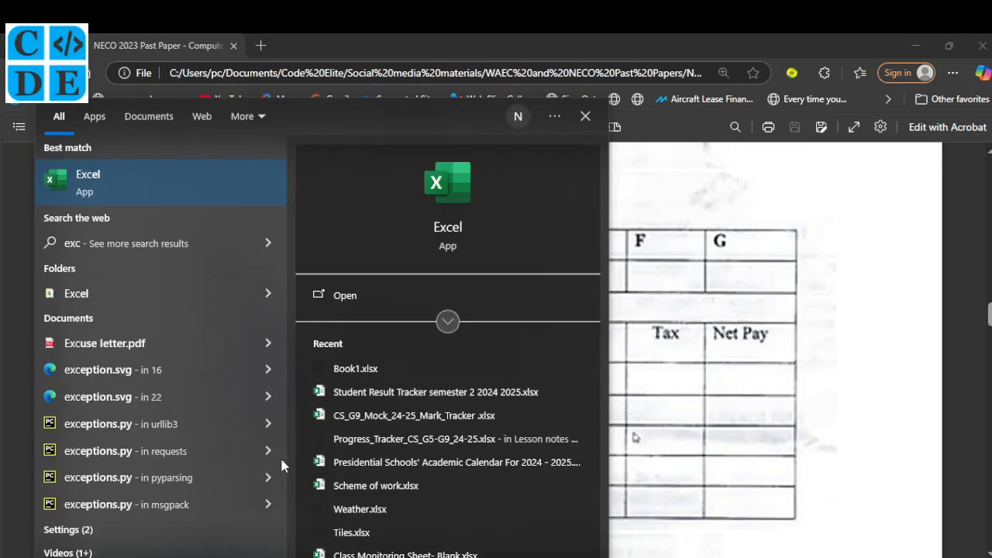
key("Return")
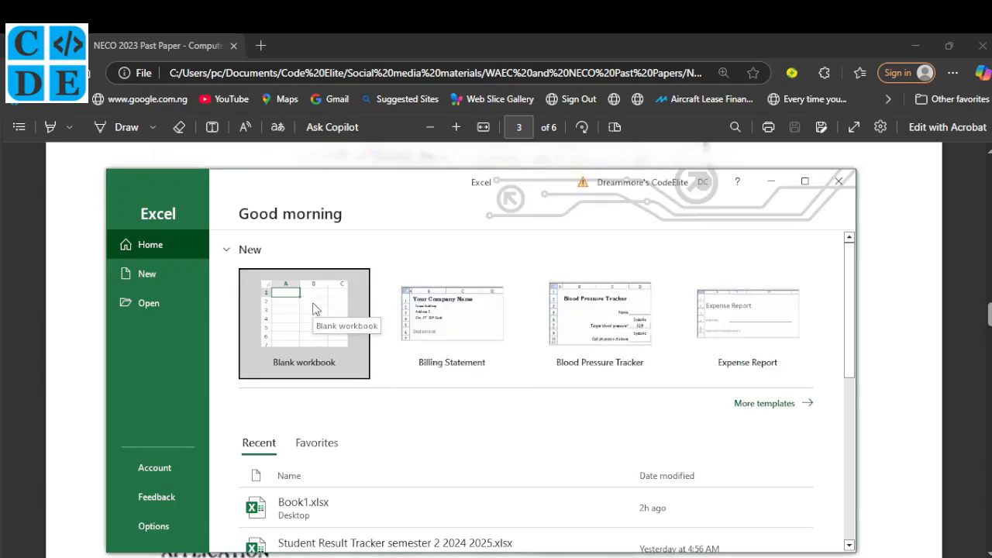
Create a maximized blank workbook and paste the table picture at L2, sized over columns L–T.
left_click(314, 309)
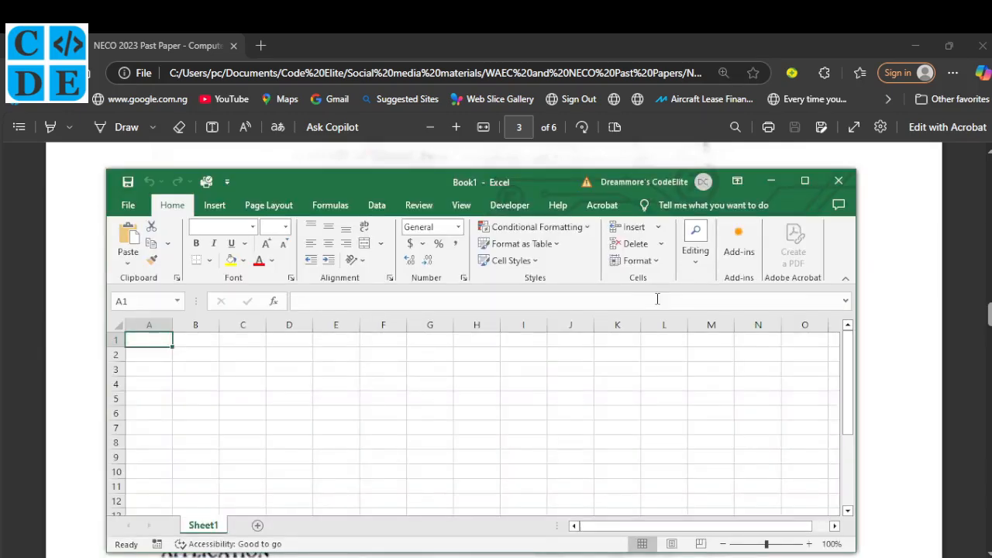
left_click(804, 181)
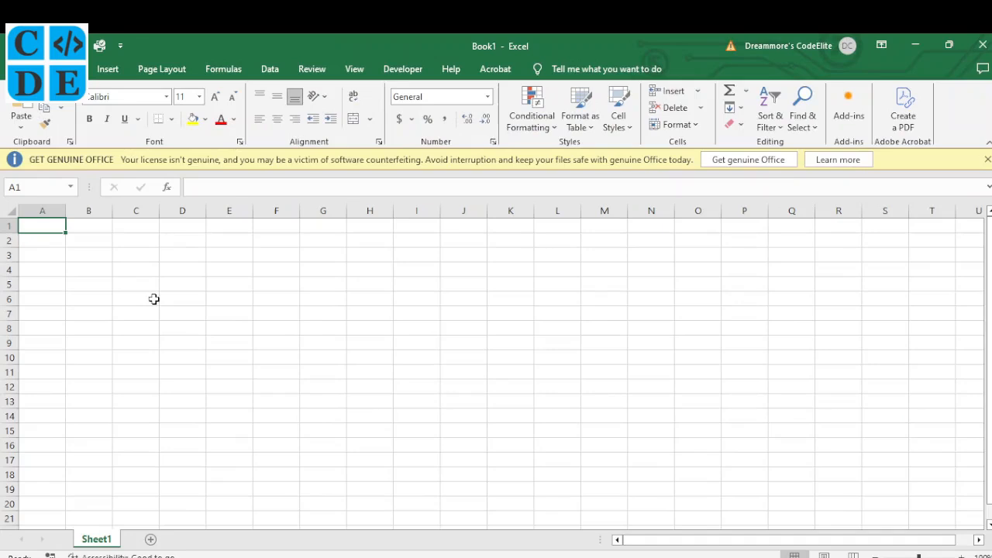
left_click(551, 243)
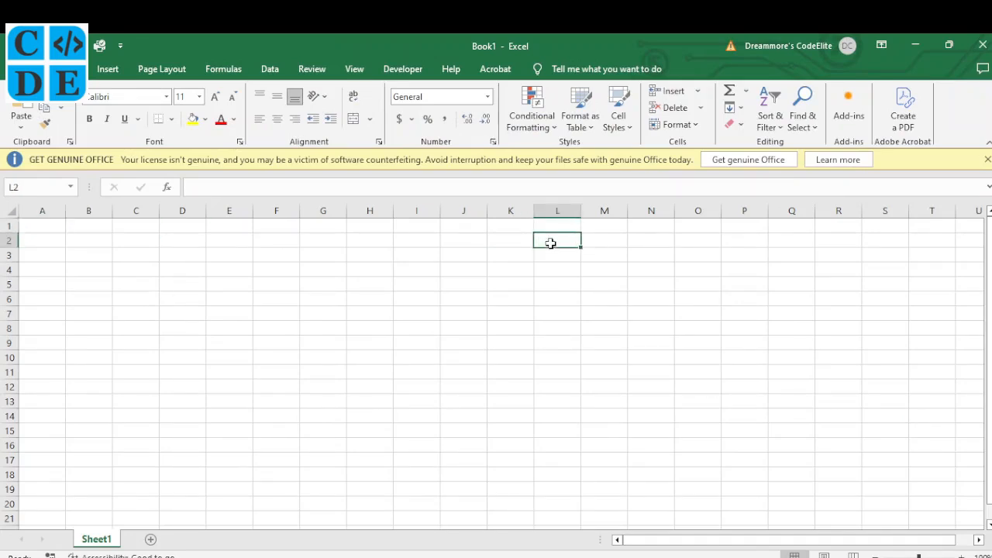
key("ctrl+v")
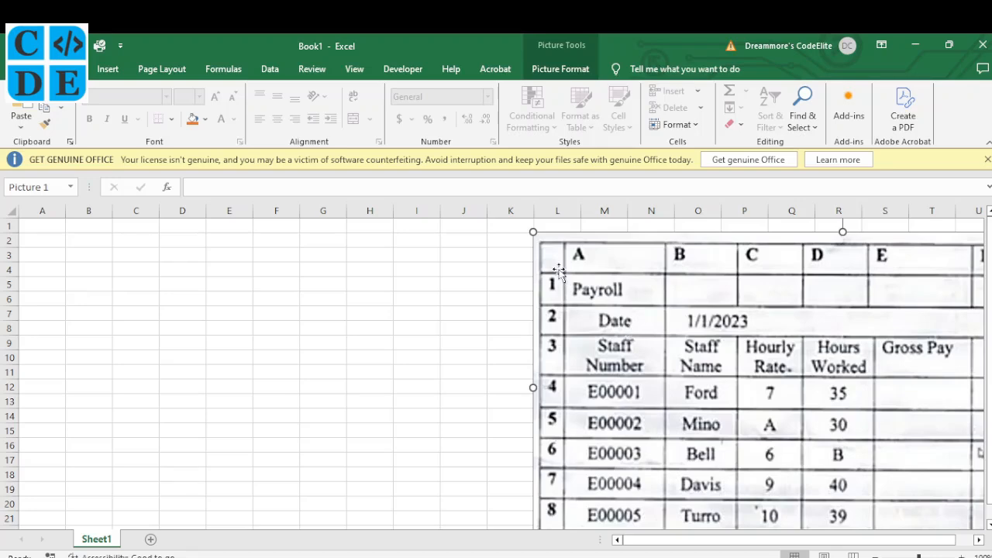
left_click_drag(534, 232, 748, 340)
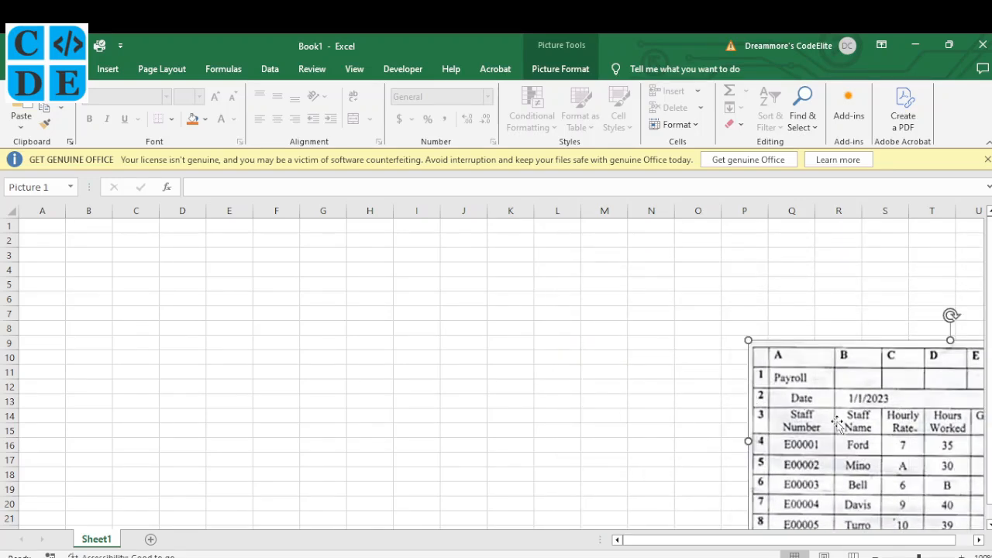
left_click_drag(838, 423, 613, 305)
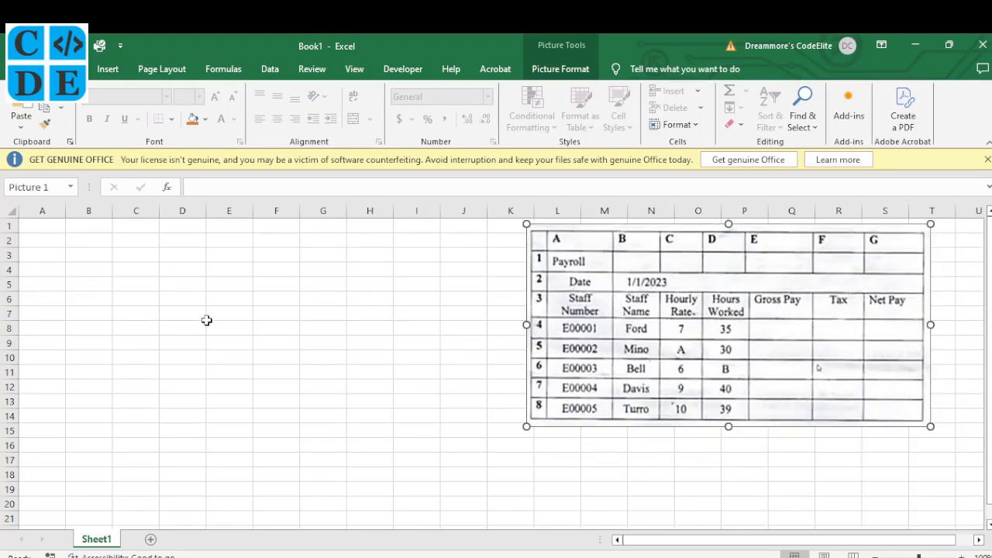
left_click(49, 227)
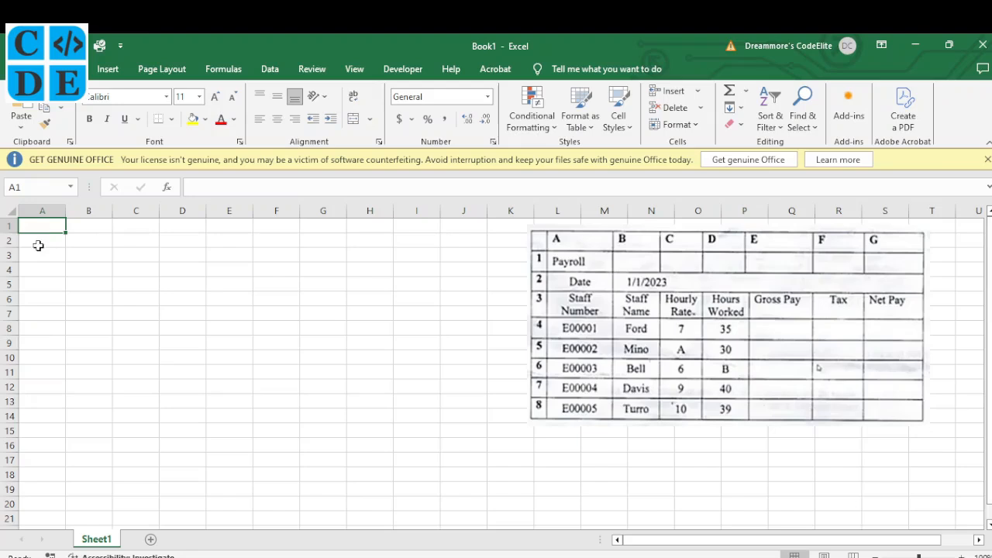
Type the Payroll title in A1 and the Date label in A2.
type("P")
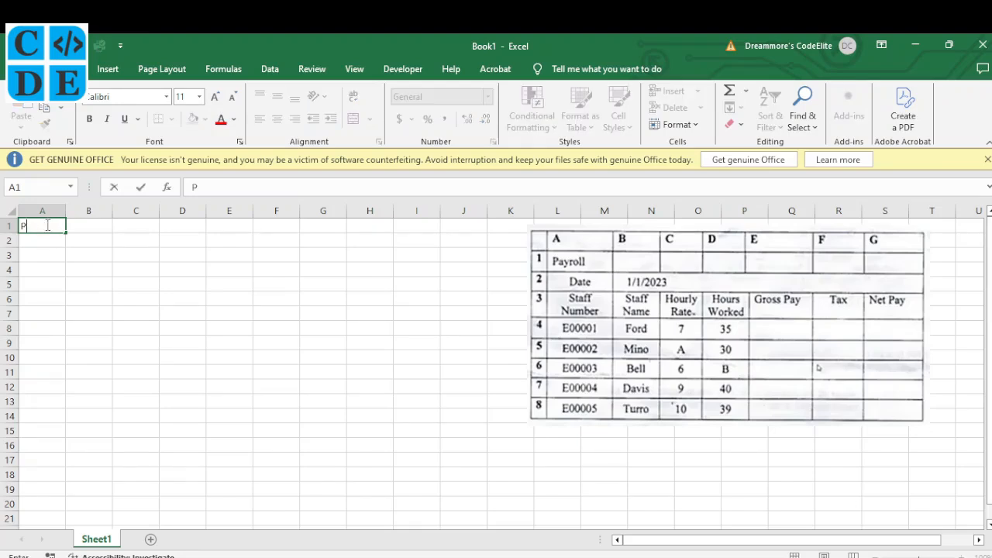
type("ayroll")
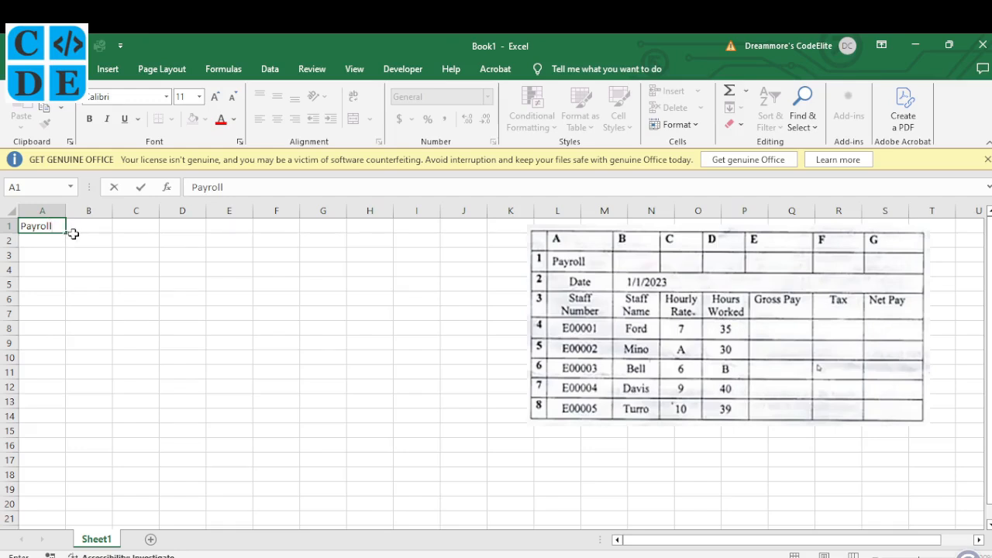
left_click(37, 245)
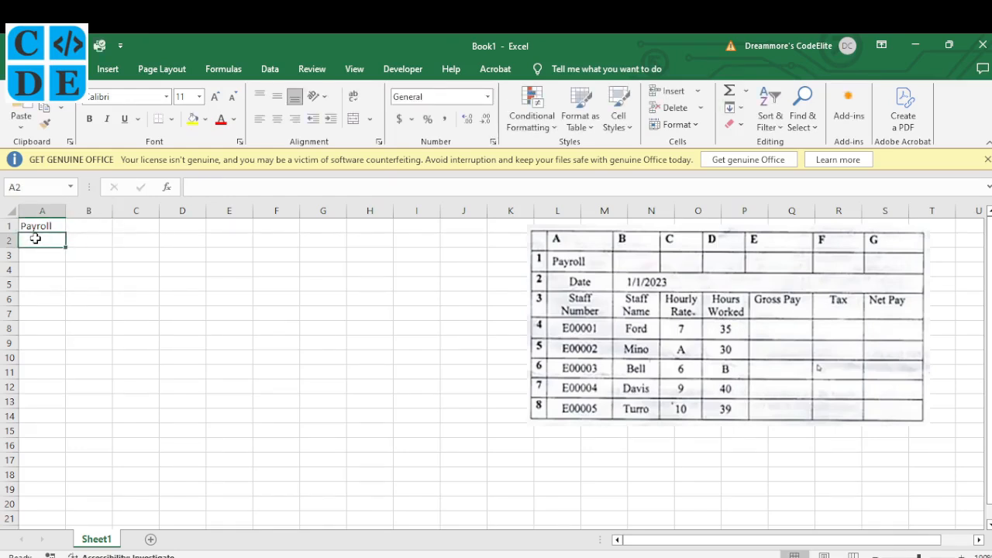
type("Date")
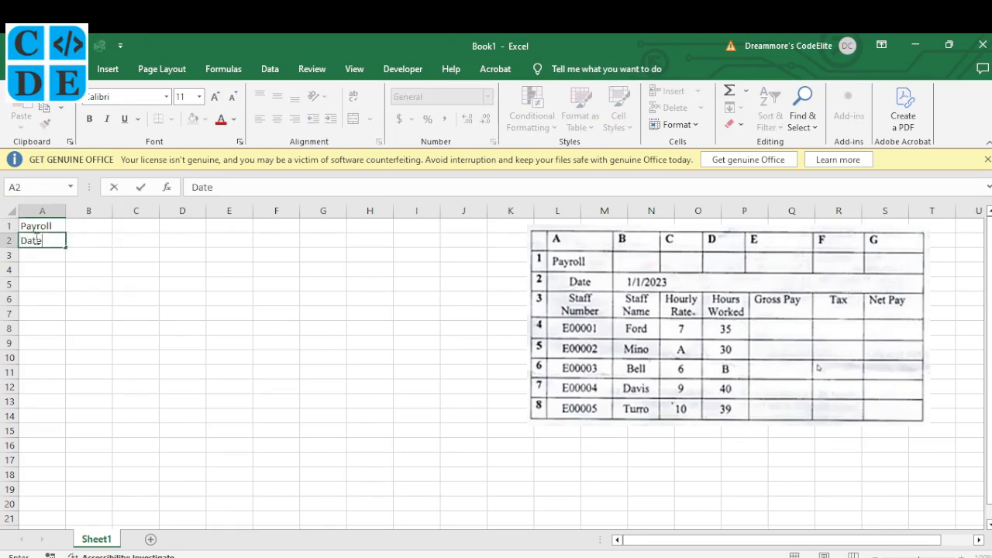
left_click(51, 295)
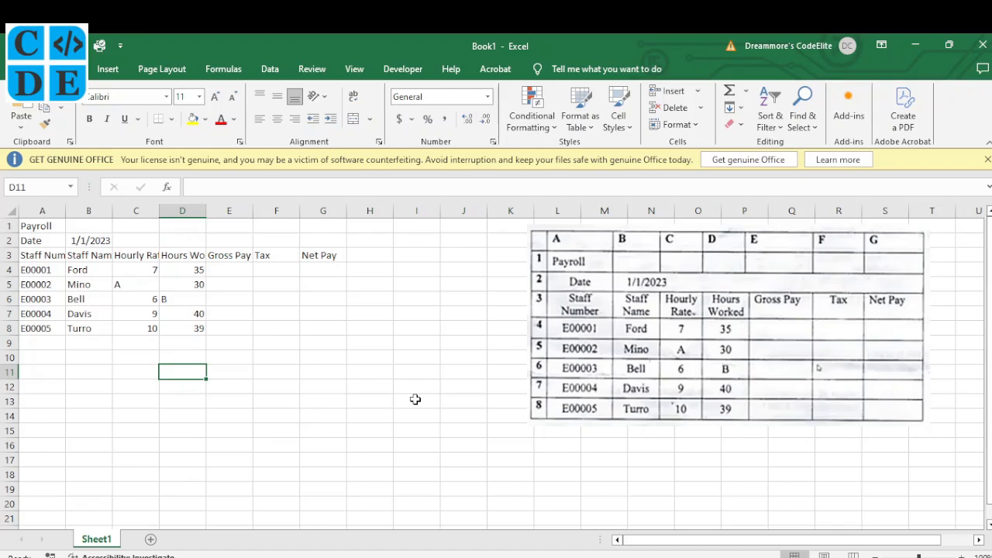
Check the C3:E3 headings and rates 7, A and 10, then view the paper's APPLICATION tasks.
left_click(147, 269)
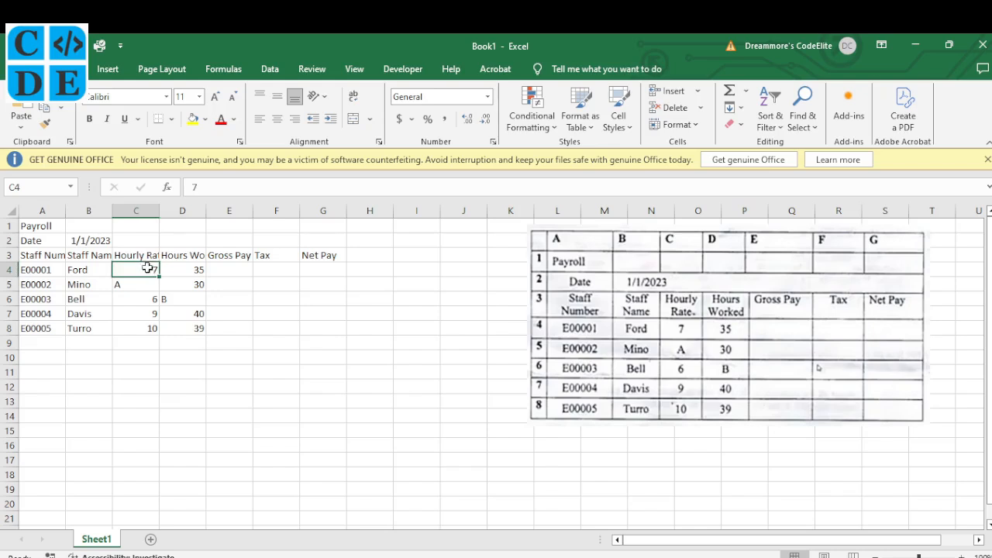
left_click(148, 255)
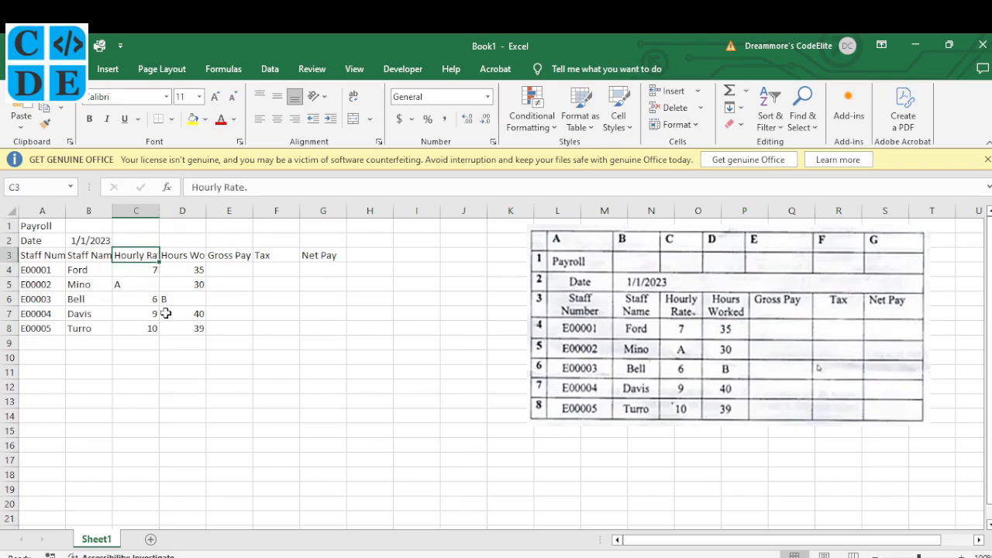
left_click(200, 254)
left_click(226, 254)
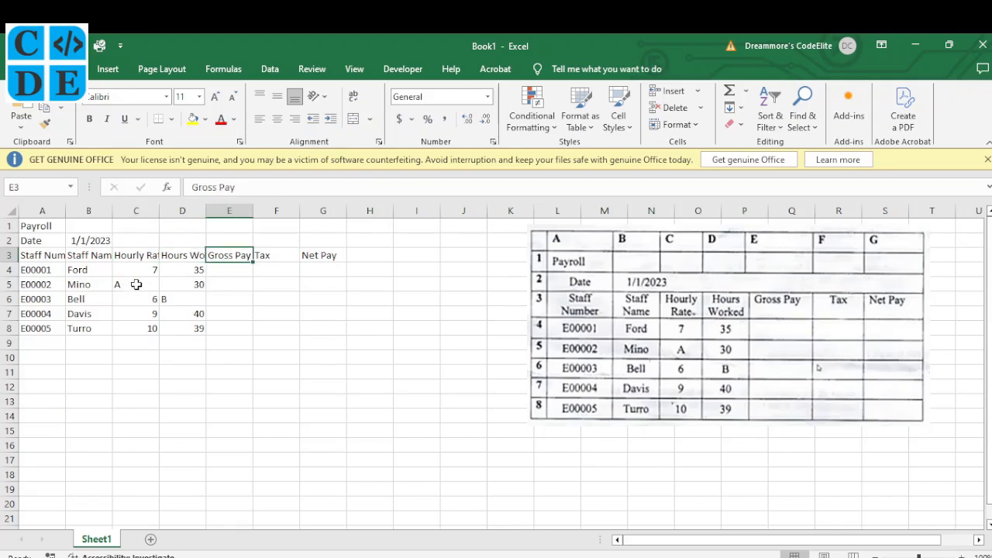
left_click(153, 274)
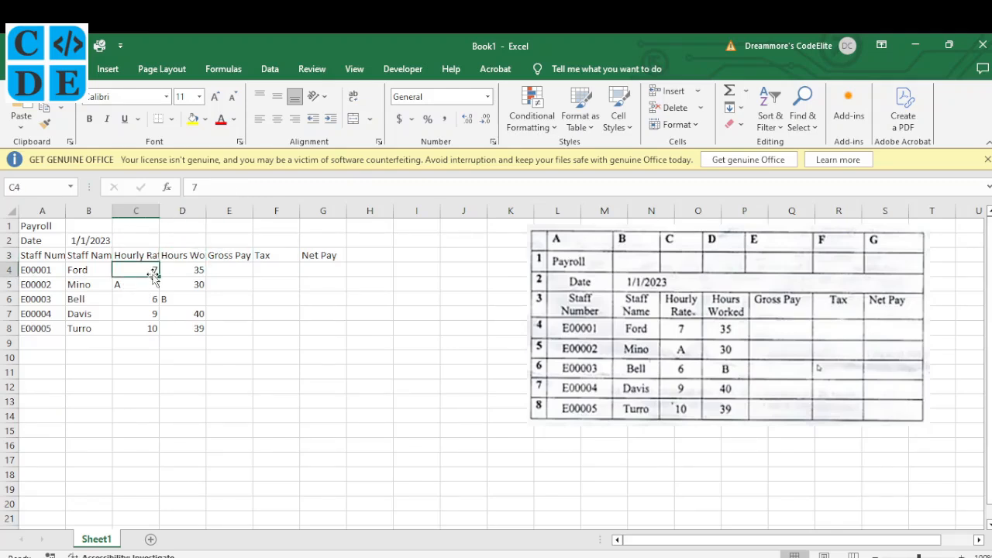
left_click(130, 289)
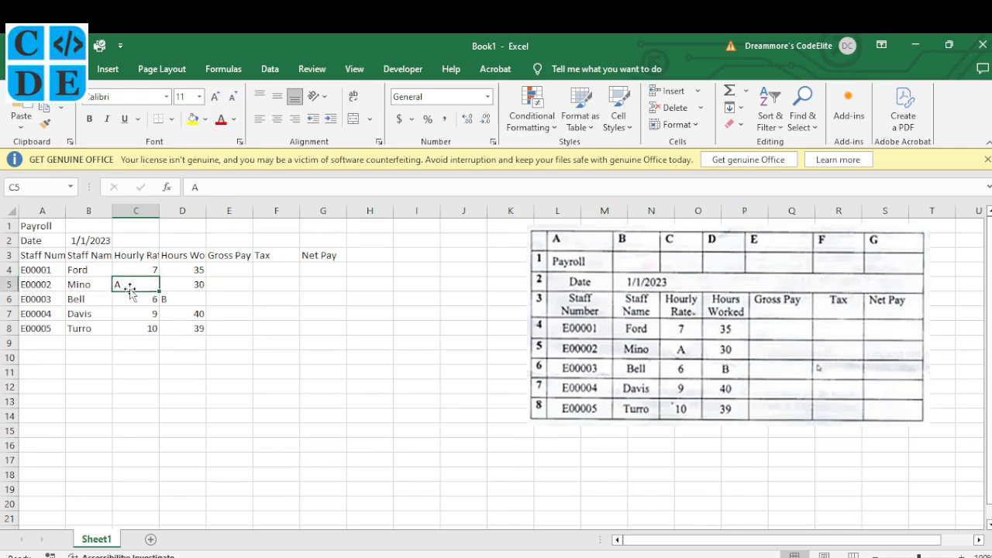
left_click(138, 270)
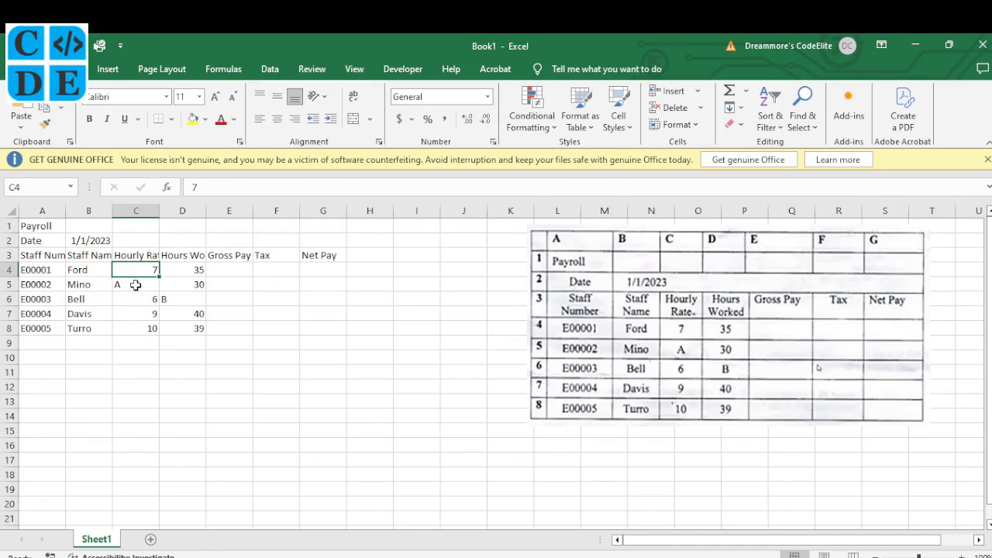
left_click(135, 285)
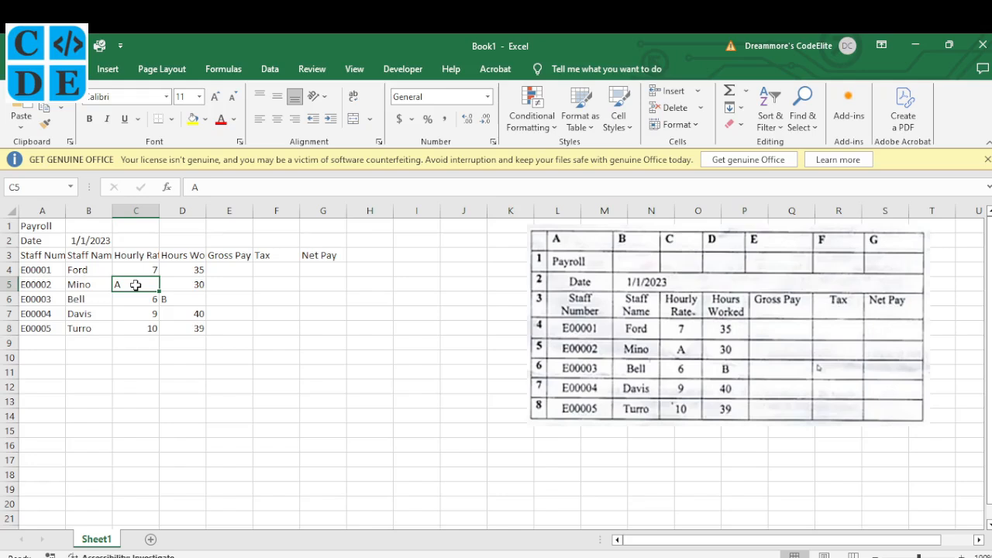
left_click(146, 328)
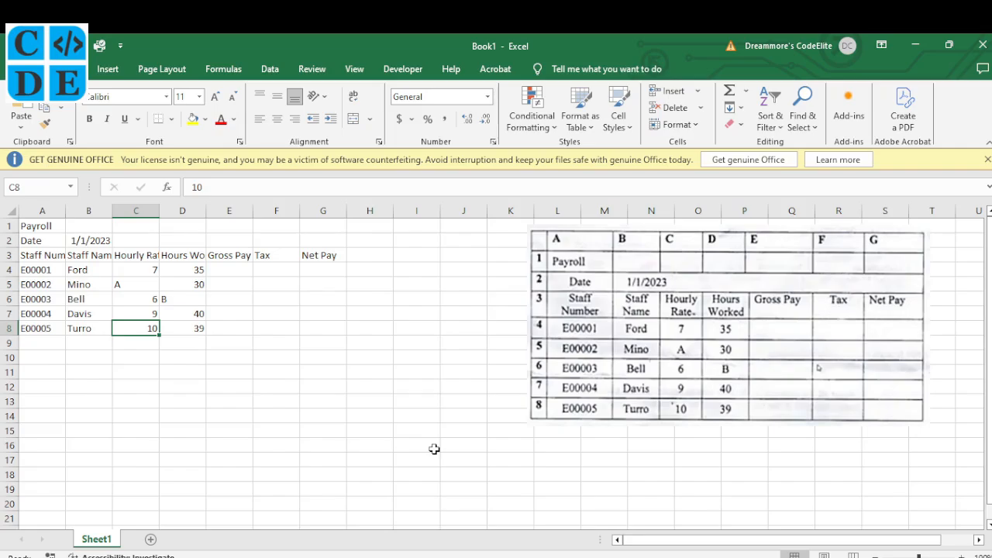
left_click(420, 553)
scroll(296, 358, "down", 1)
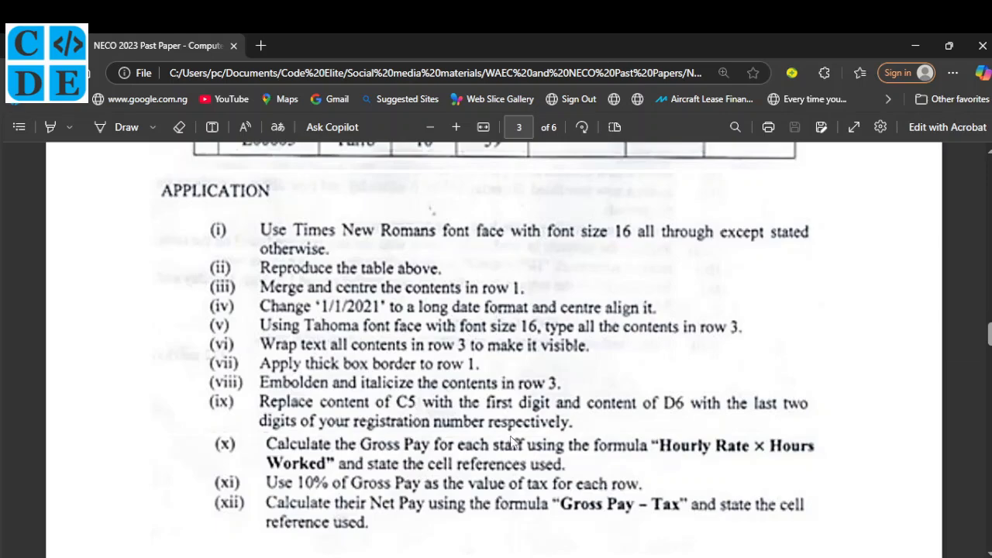
Return to Excel and select the payroll table A1:G8.
key("alt+Tab")
left_click_drag(42, 226, 340, 333)
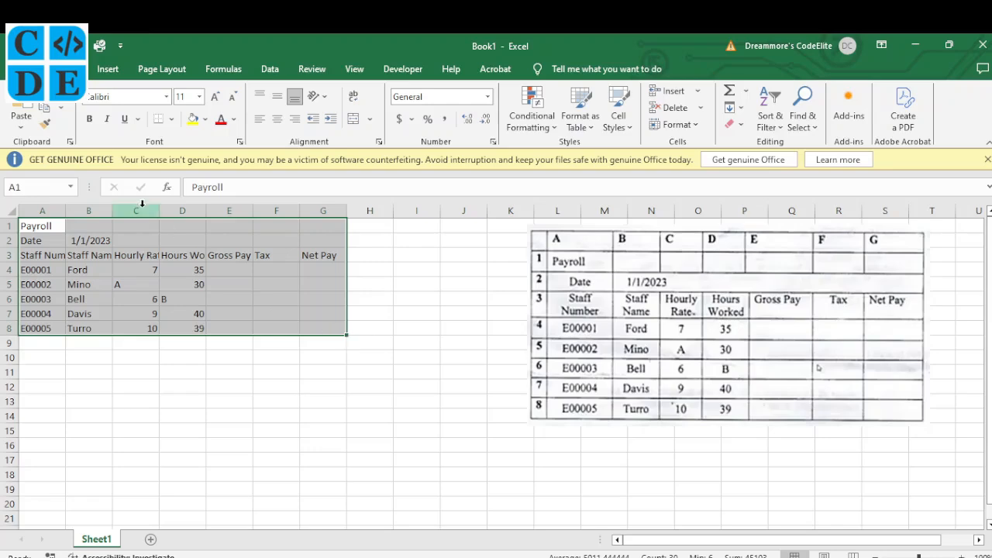
Format A1:G8 in Times New Roman size 16, checking the paper's instruction.
left_click(166, 98)
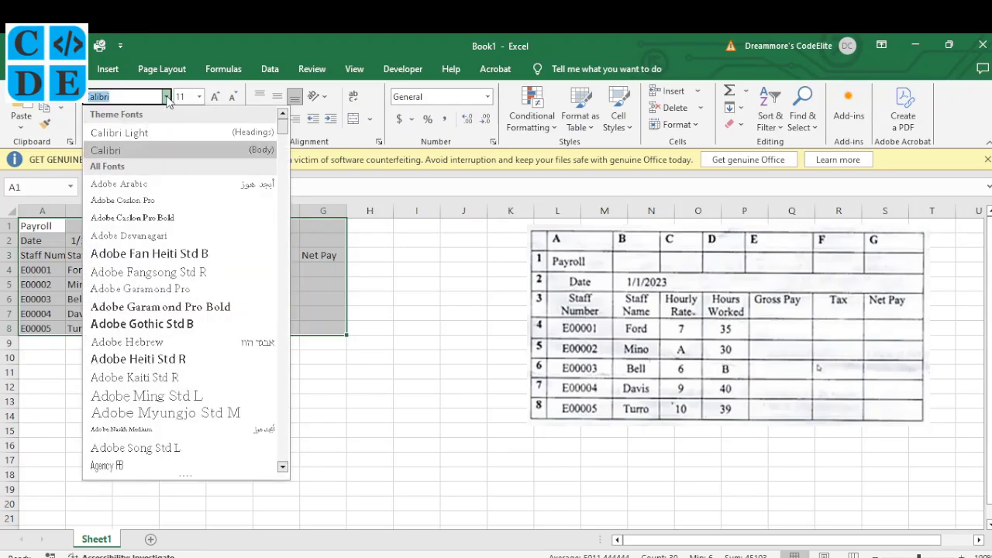
type("times")
key("Return")
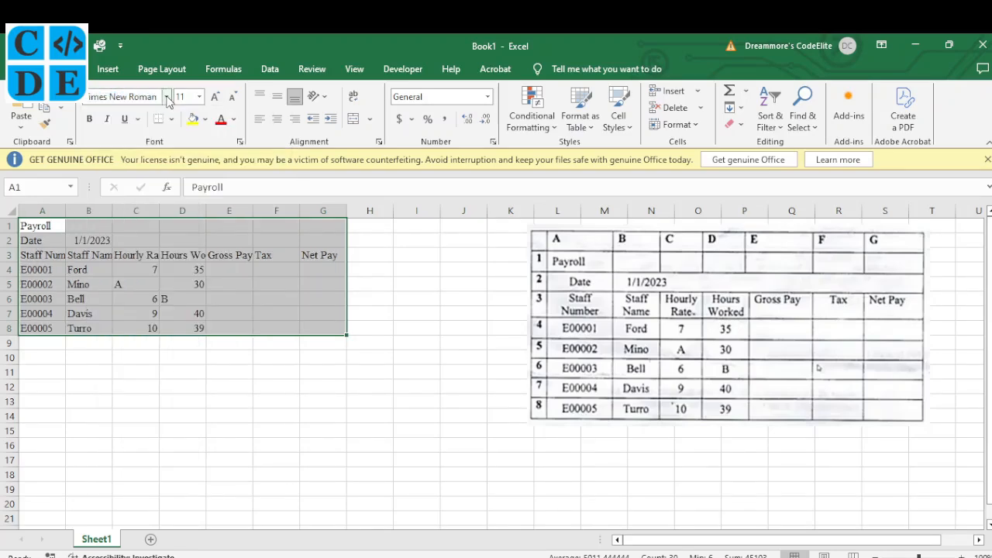
left_click(199, 97)
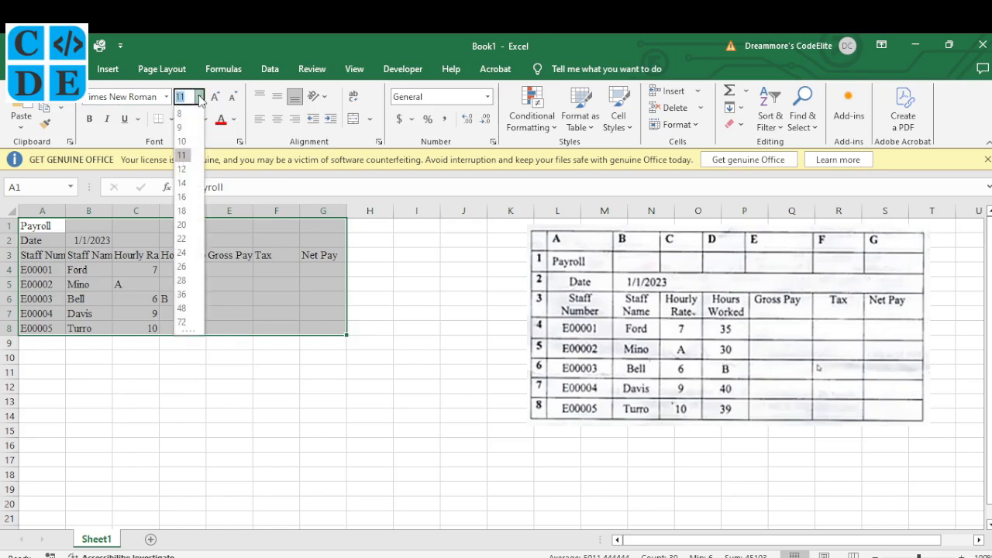
type("16")
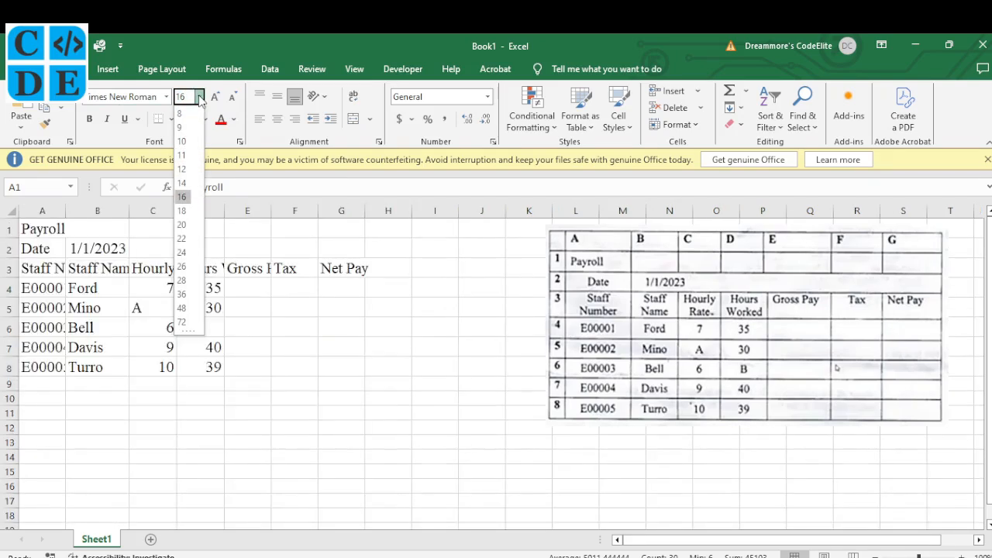
key("Return")
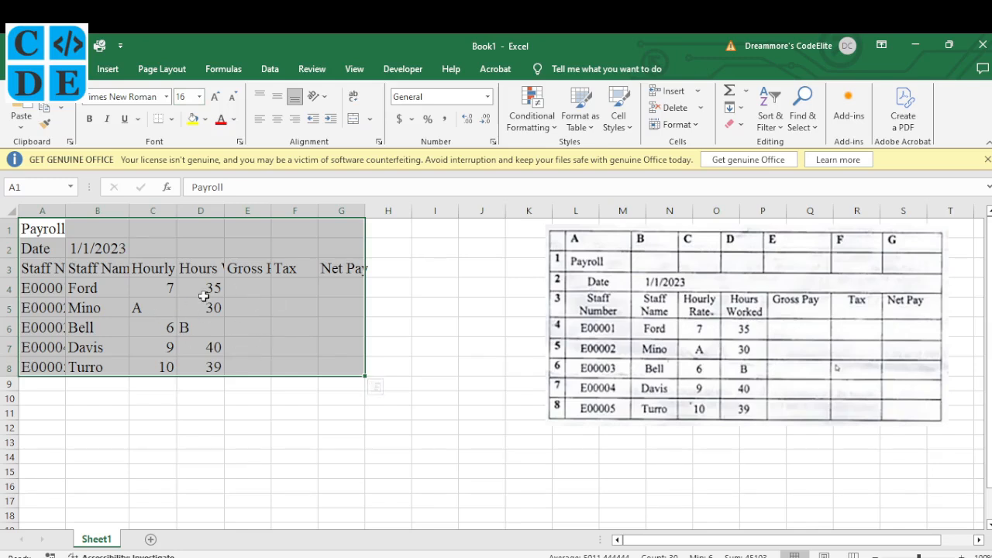
key("alt+Tab")
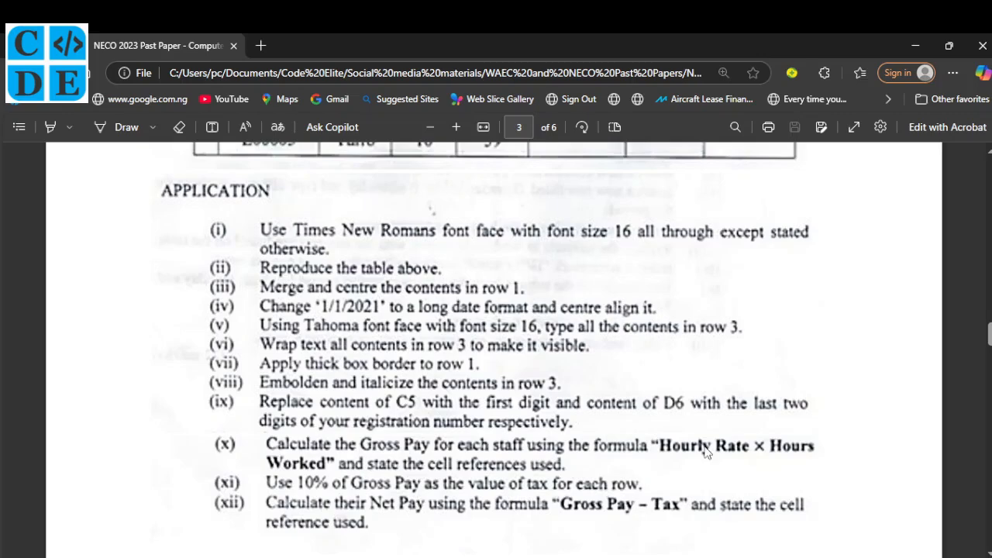
left_click(661, 557)
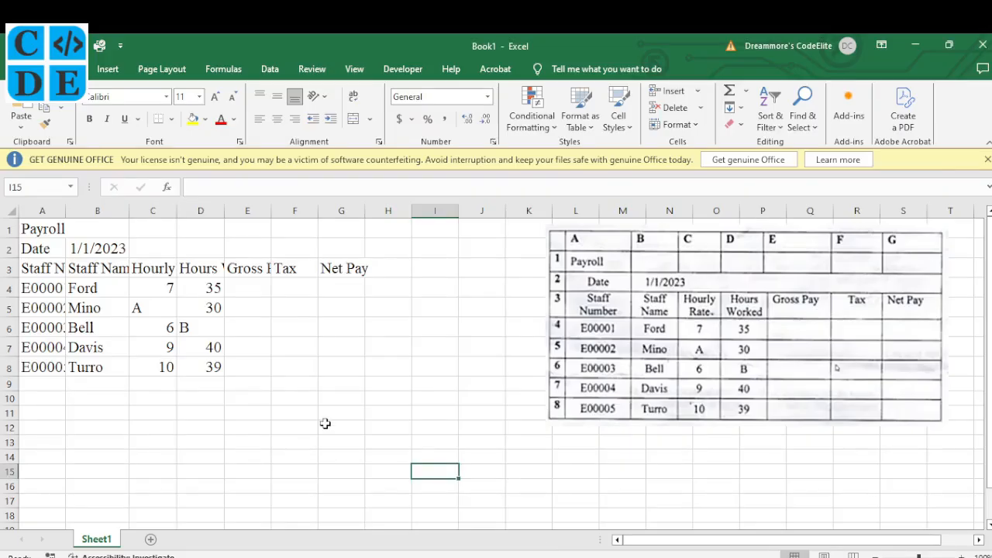
Widen column A for the staff numbers and select the row 3 headings A3:G3.
left_click(49, 229)
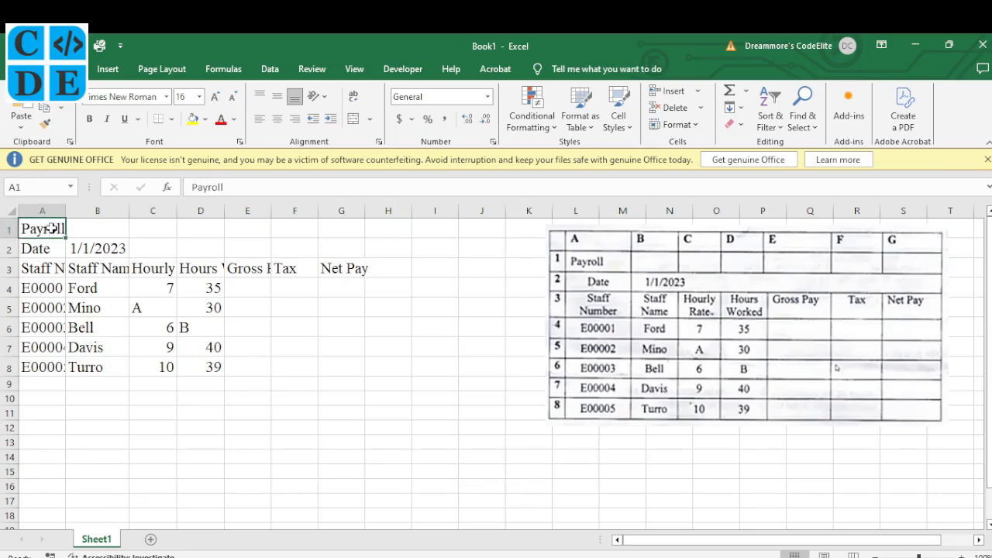
left_click_drag(66, 210, 88, 210)
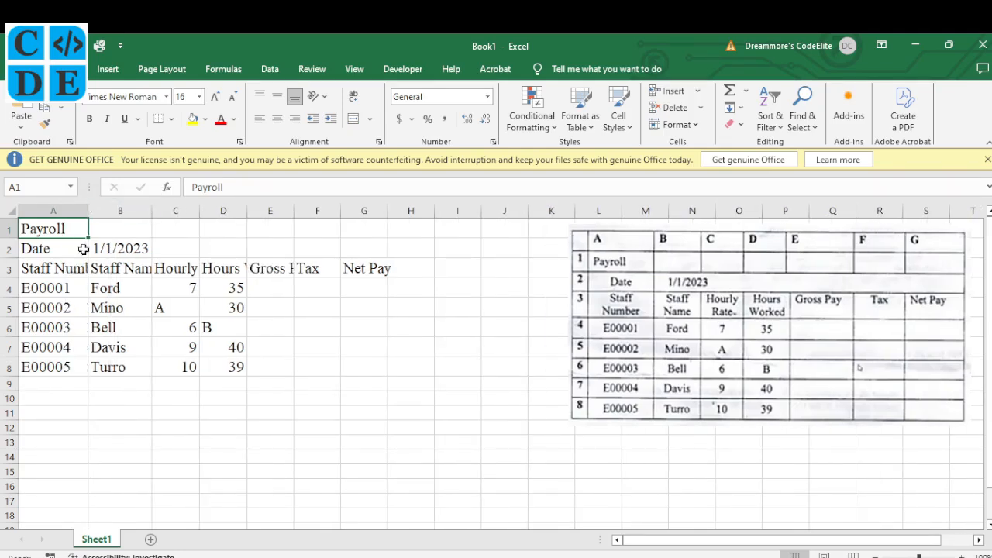
left_click(60, 269)
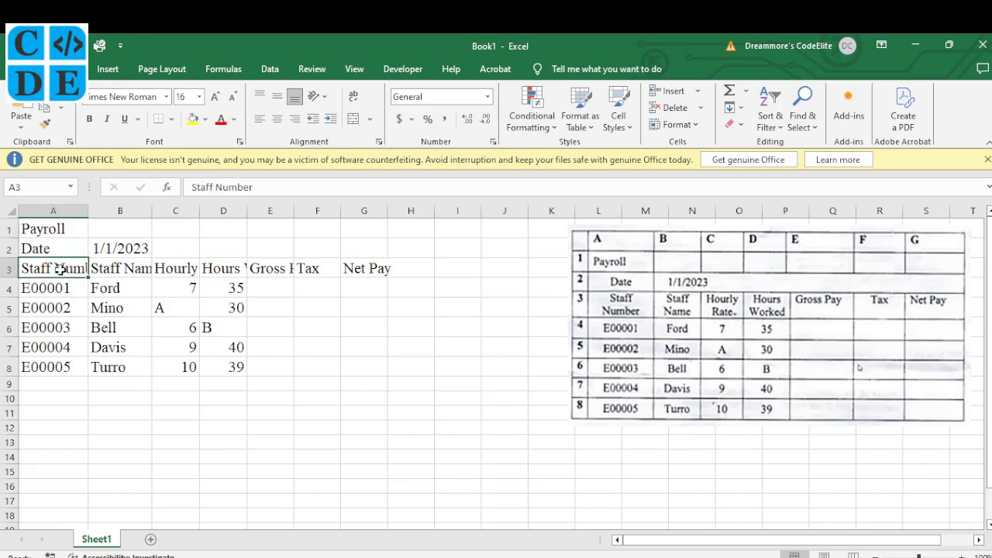
left_click_drag(58, 268, 356, 267)
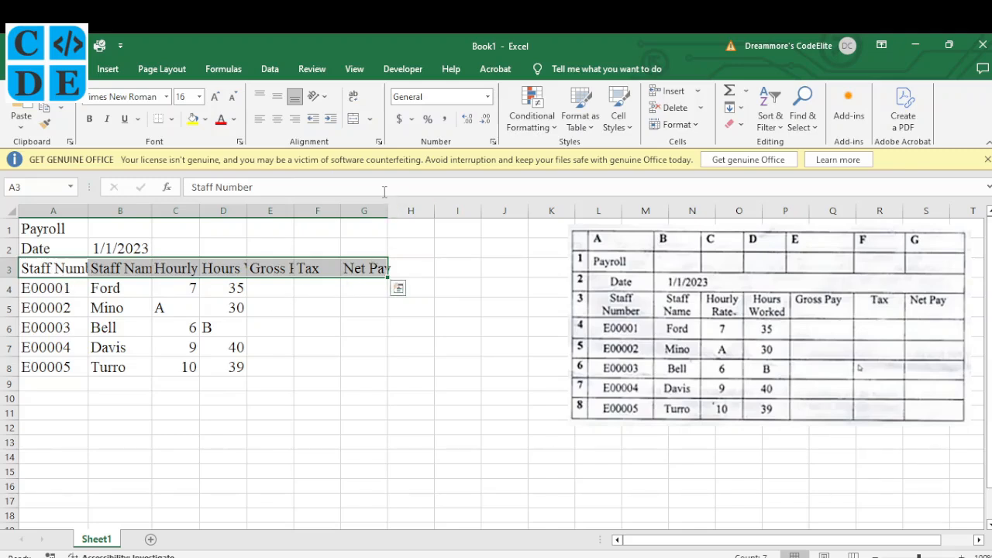
Wrap the A3:G3 headings, remove the period from 'Hourly Rate.', and widen columns C, D and E.
left_click(354, 100)
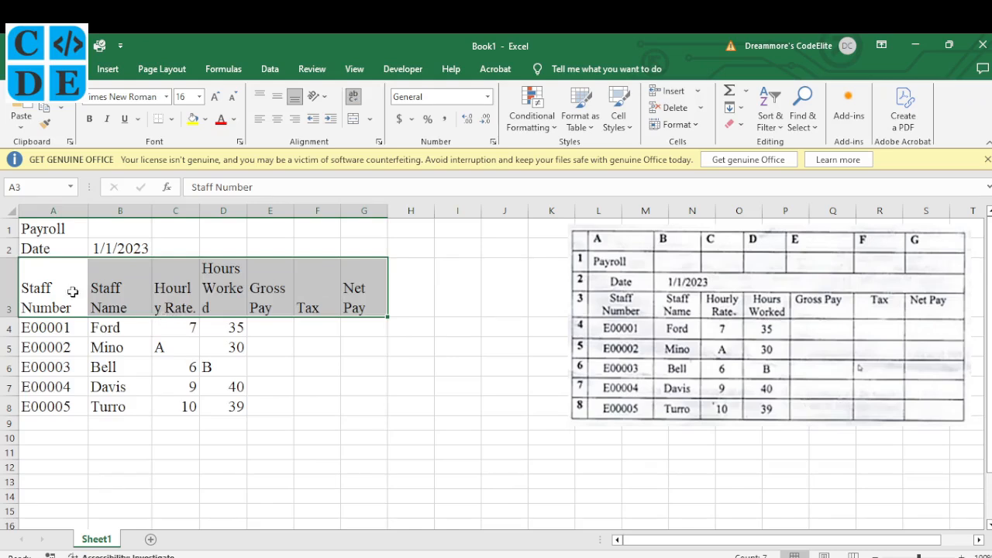
left_click(91, 289)
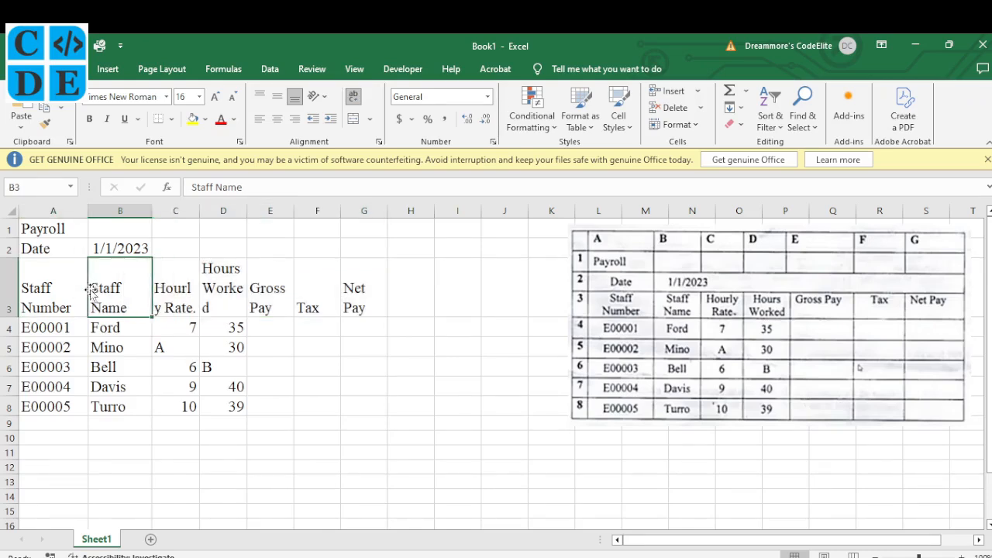
left_click(182, 302)
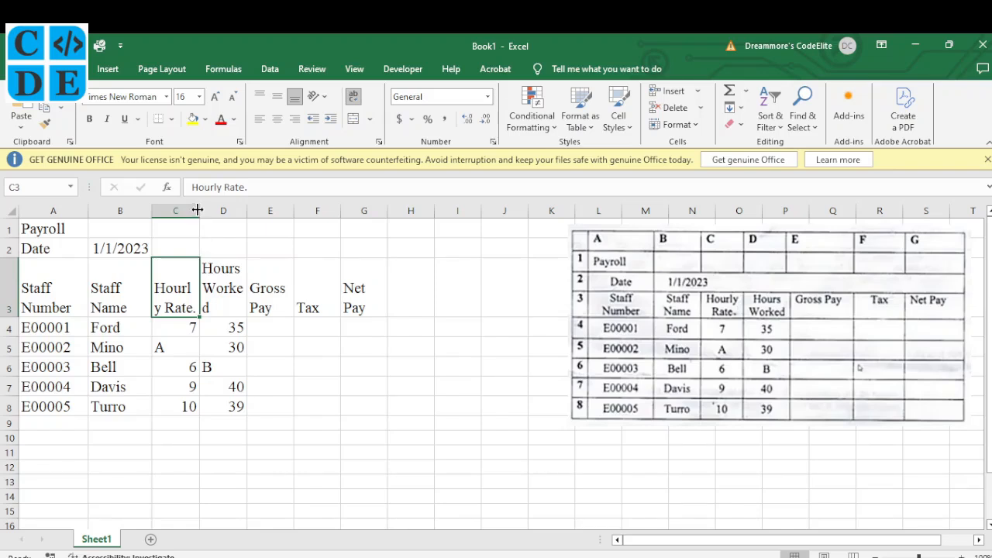
left_click_drag(197, 210, 208, 210)
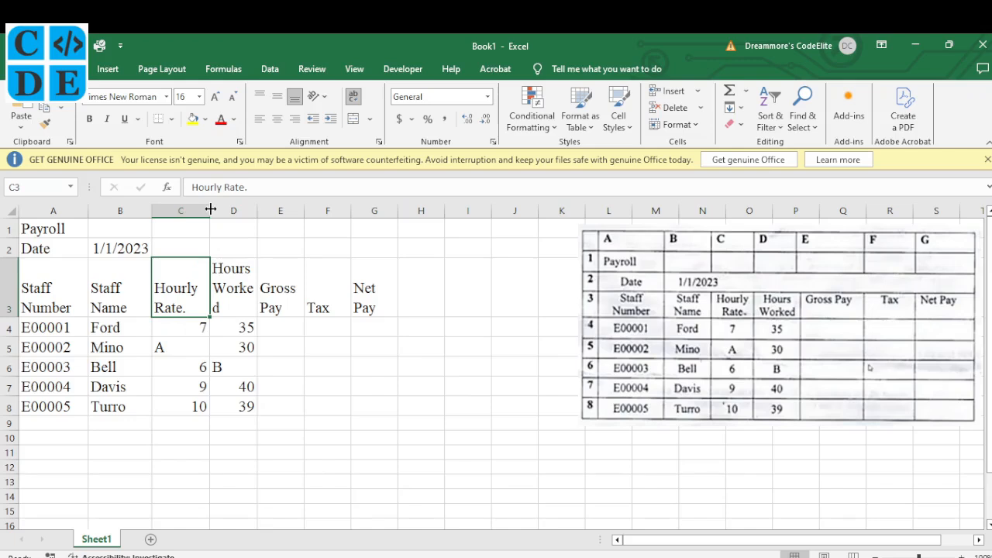
double_click(194, 307)
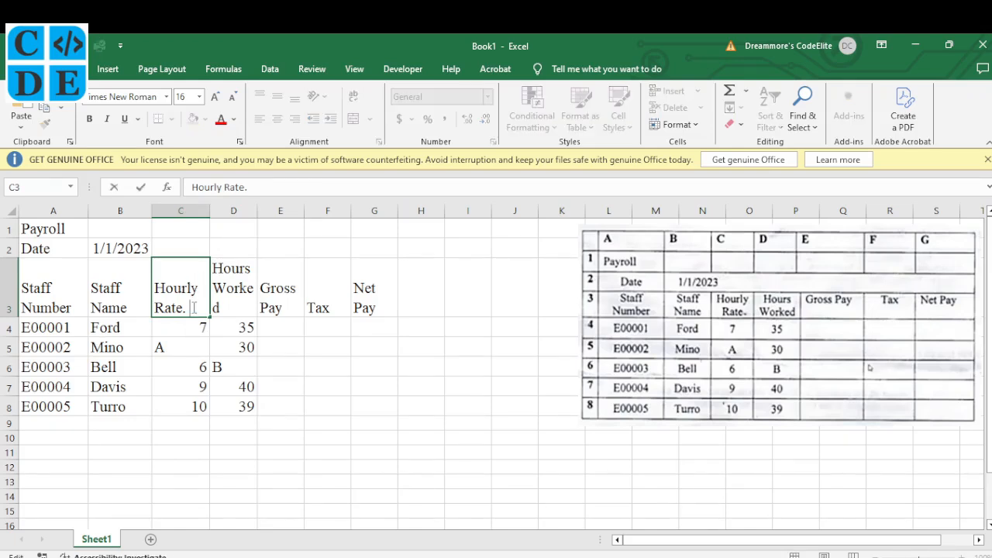
left_click(242, 296)
left_click_drag(260, 207, 267, 207)
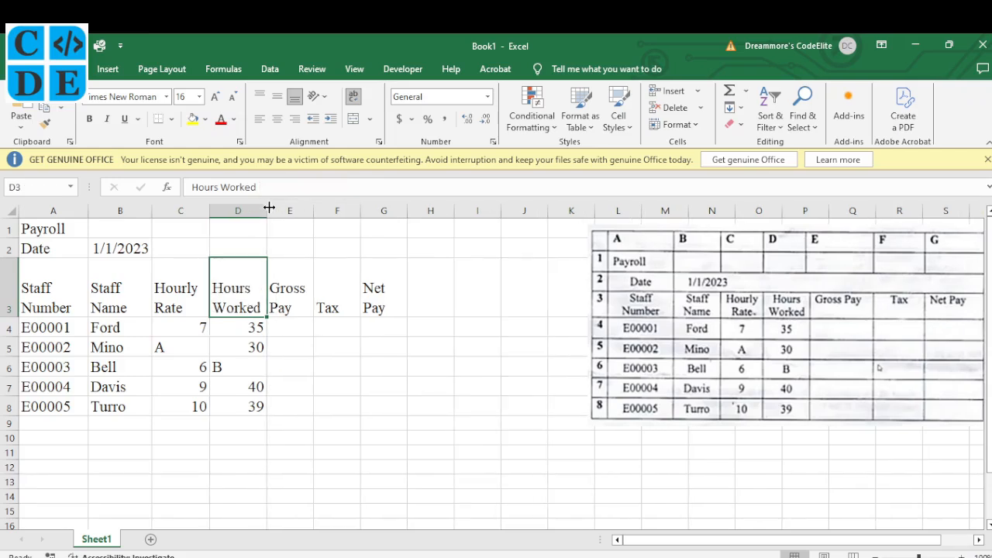
left_click(304, 302)
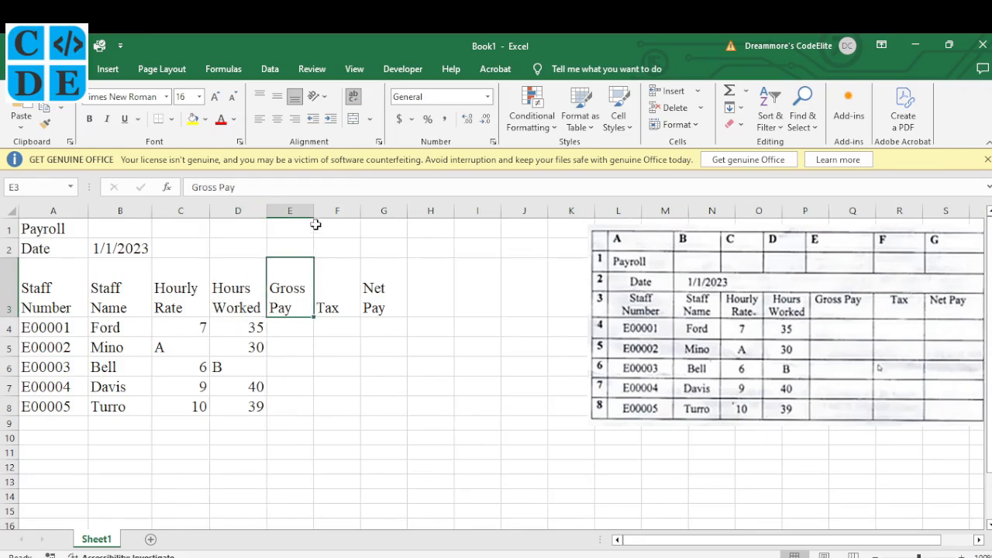
left_click_drag(316, 211, 338, 211)
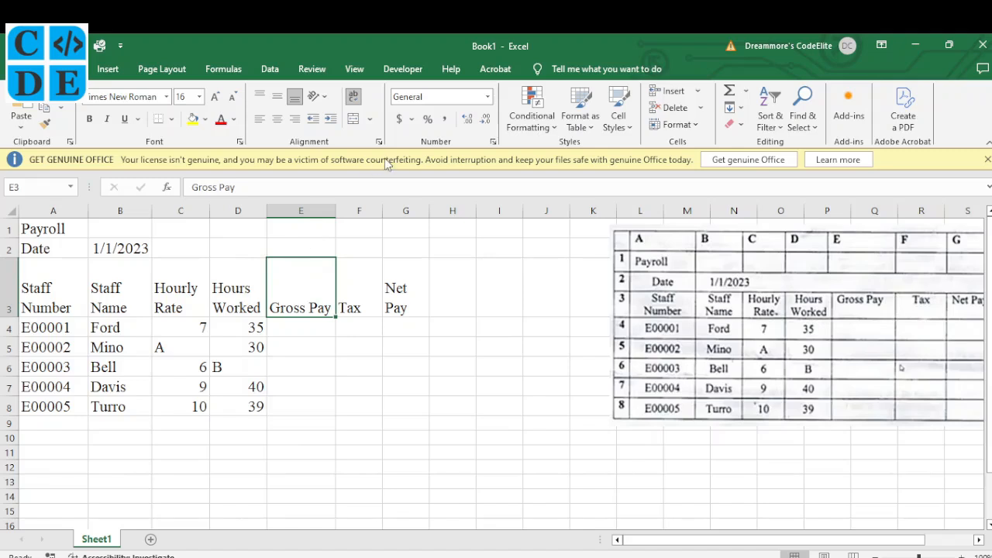
Top-align the Gross Pay, Tax and Net Pay headings and widen column G.
left_click(262, 96)
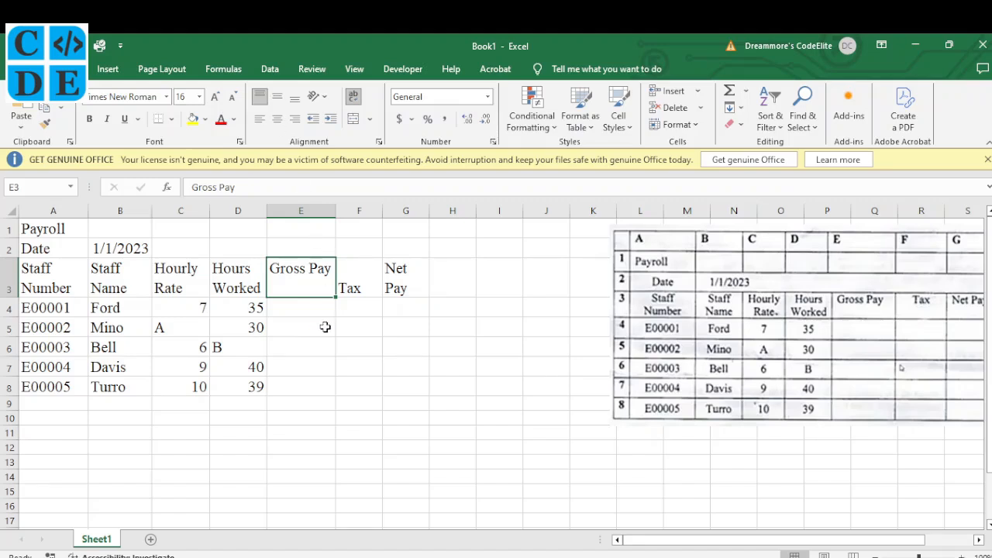
left_click(352, 287)
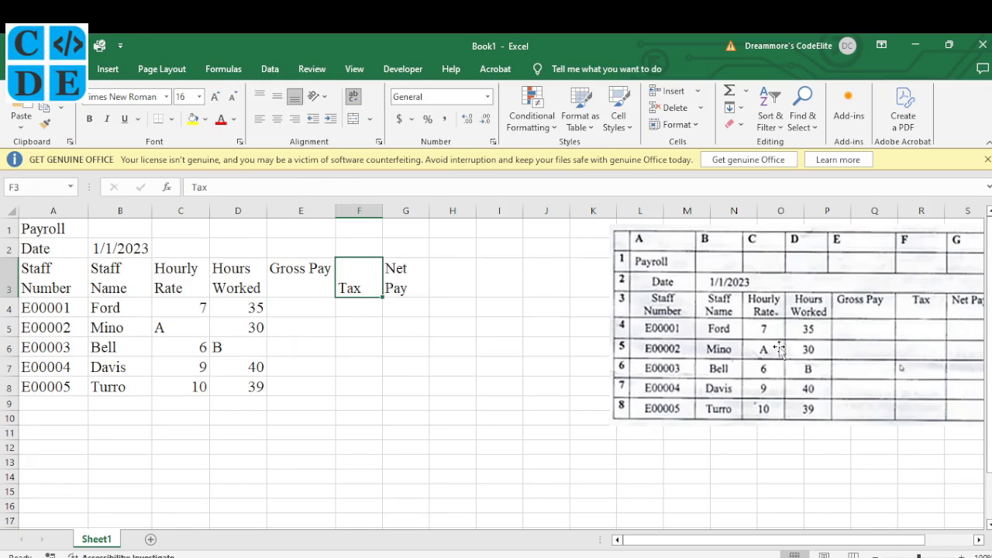
scroll(779, 349, "right", 1)
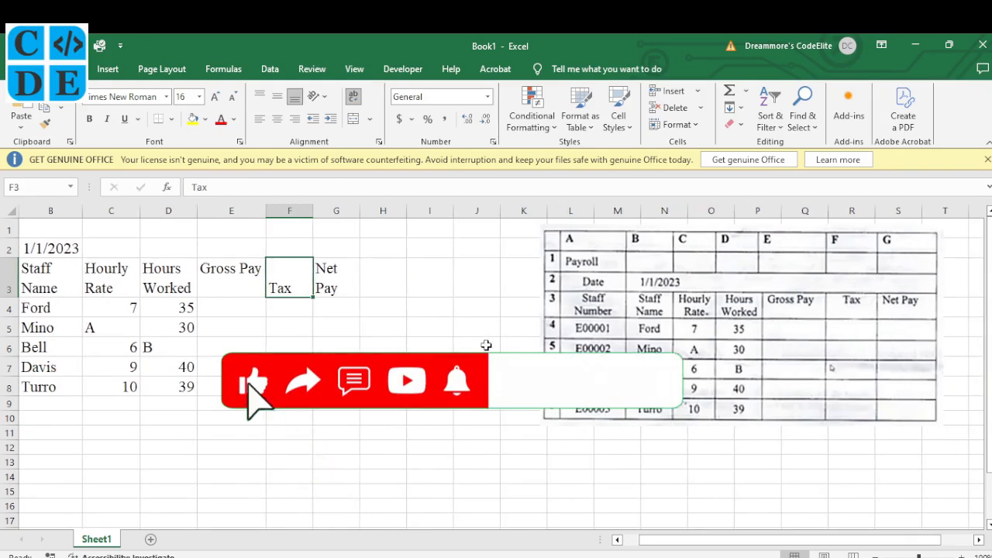
left_click_drag(304, 283, 329, 276)
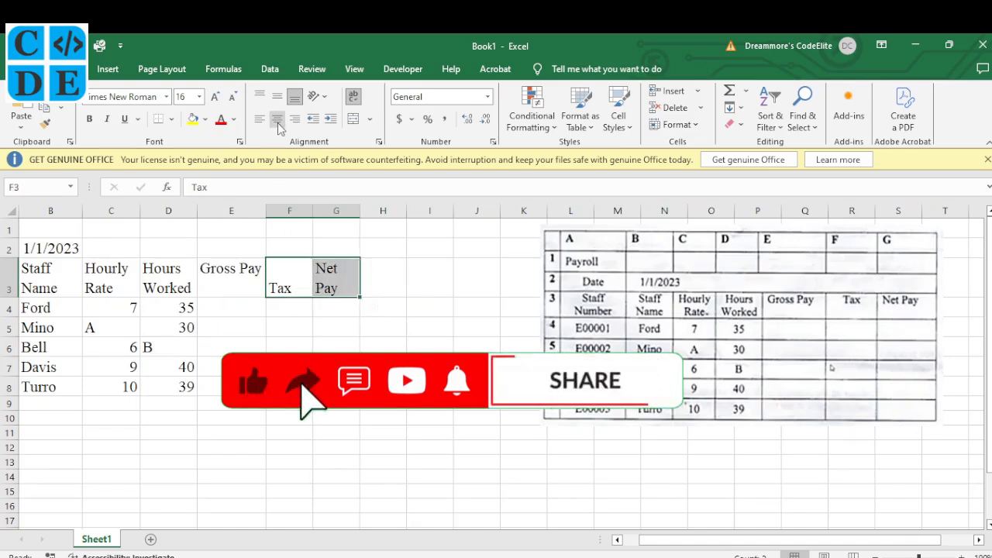
left_click(259, 96)
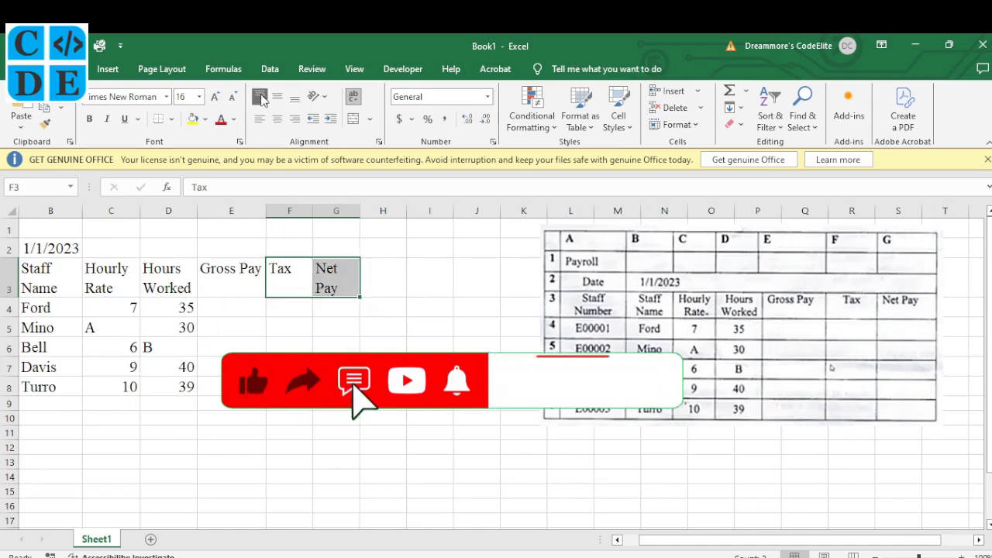
left_click(329, 273)
left_click_drag(360, 210, 377, 210)
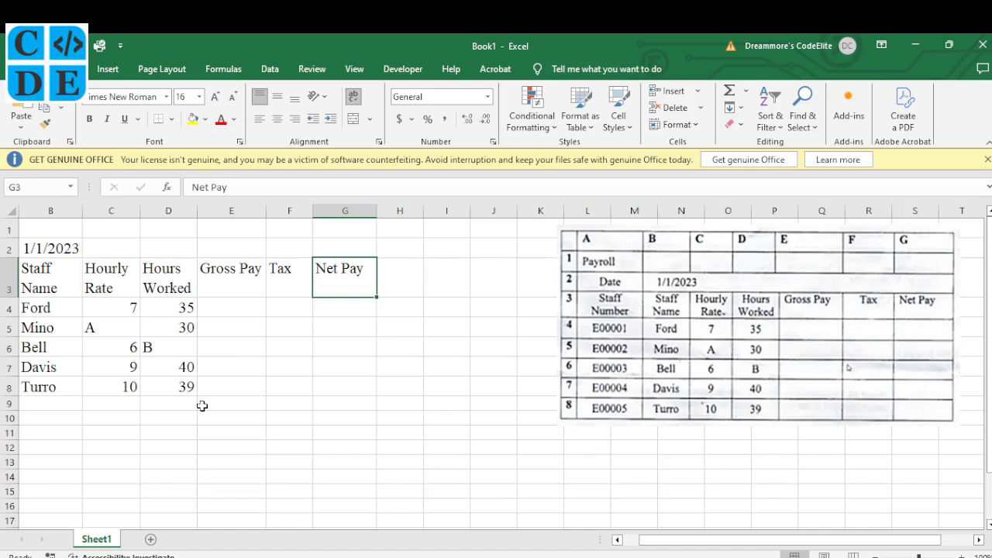
Centre the Tax heading in F3 and widen column A further.
scroll(200, 406, "left", 1)
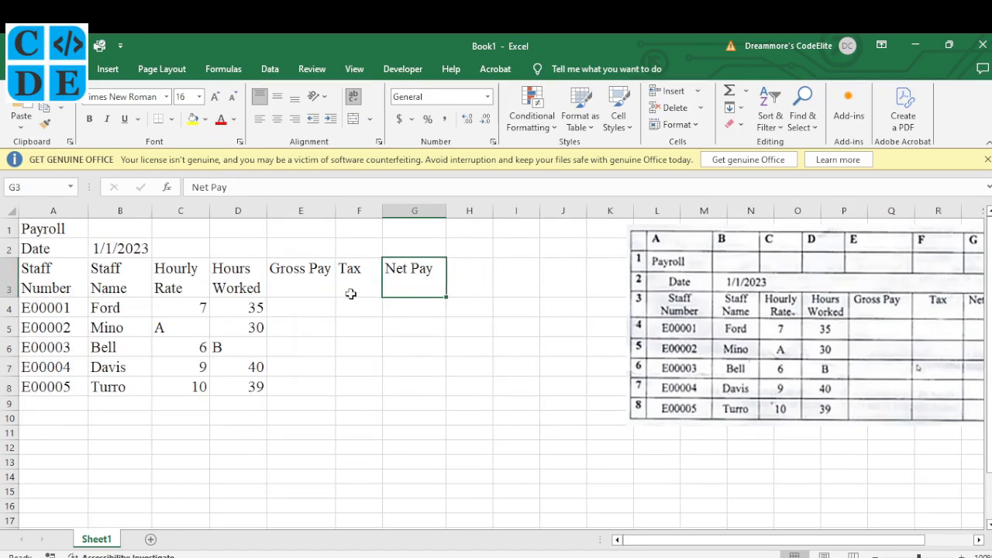
left_click(358, 268)
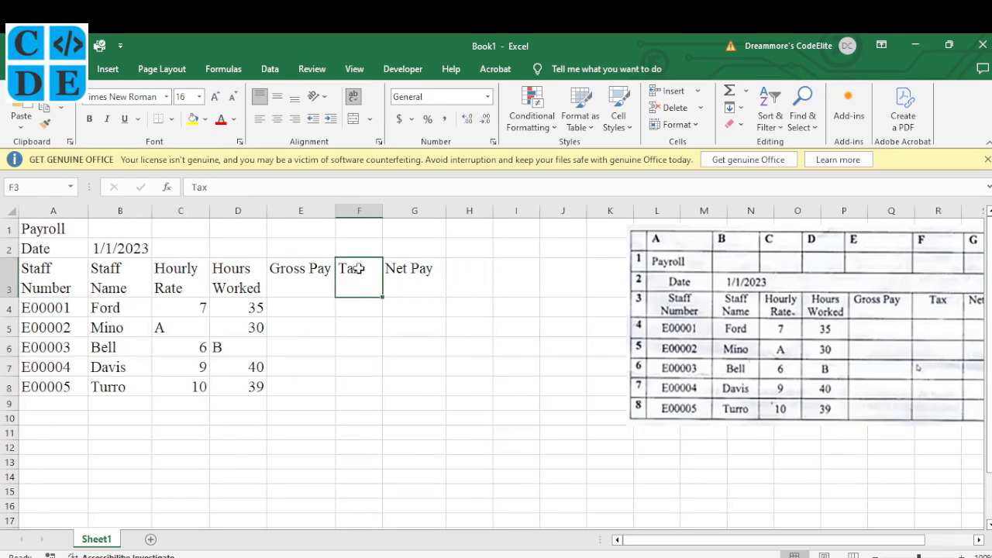
left_click(277, 118)
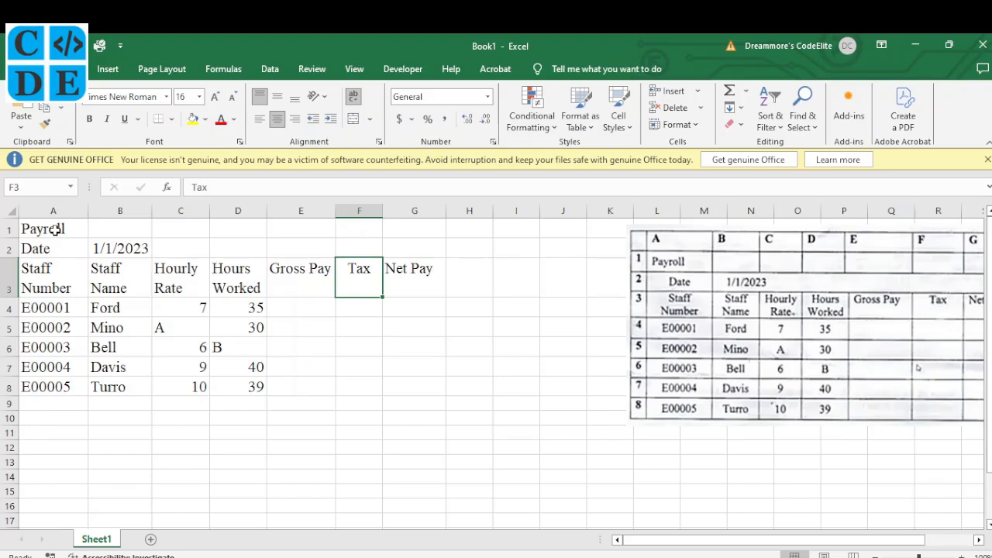
mouse_move(89, 217)
left_mouse_down()
mouse_move(112, 218)
mouse_move(103, 210)
left_mouse_up()
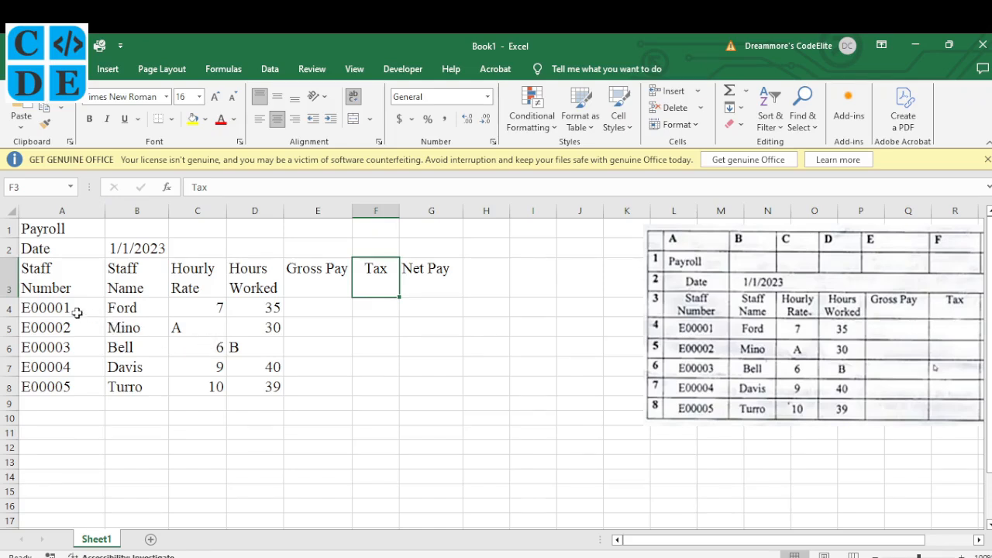
Centre the staff data in A4:D8, then select the whole table A1:G8.
left_click_drag(76, 312, 254, 386)
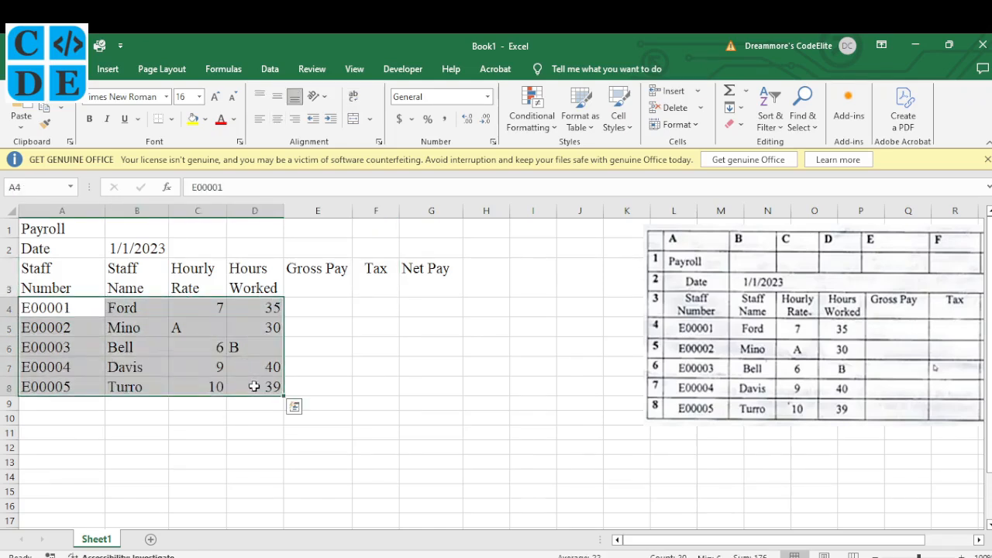
left_click(279, 122)
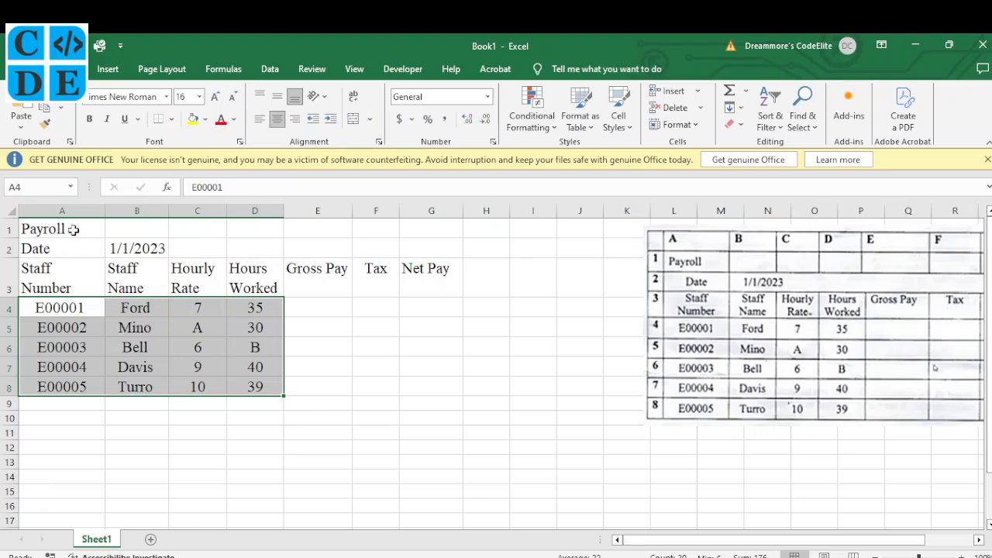
left_click_drag(73, 228, 421, 379)
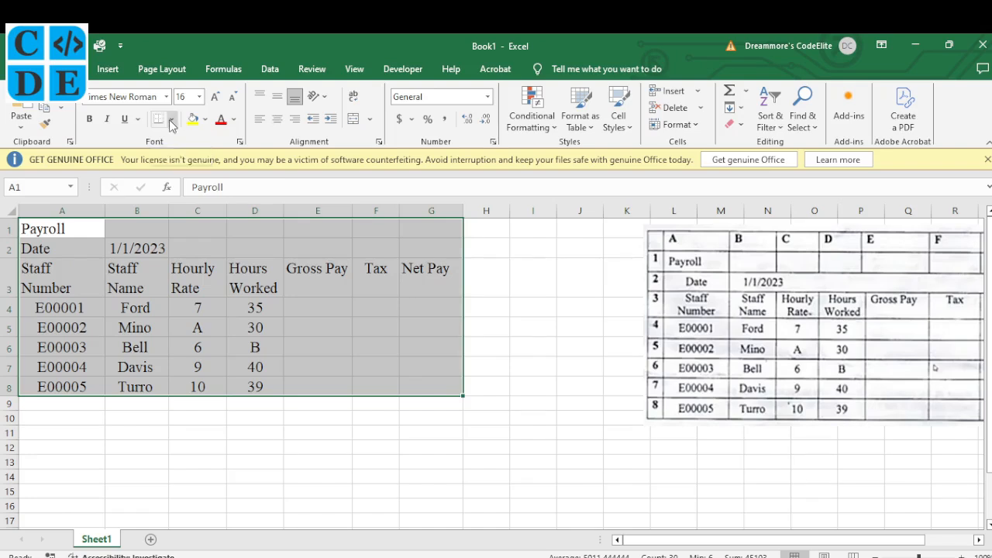
Apply All Borders to every cell of the payroll table A1:G8.
left_click(172, 123)
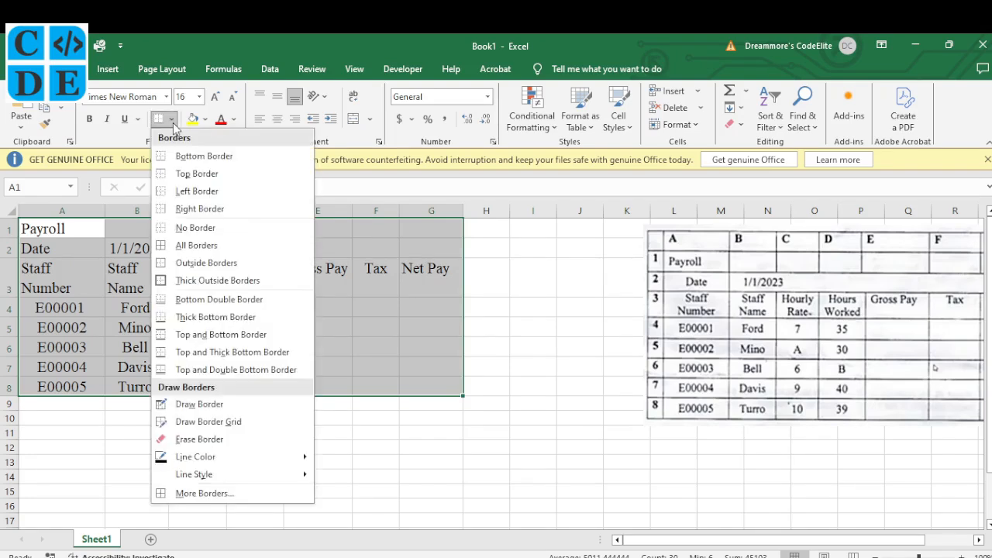
left_click(197, 245)
left_click(239, 327)
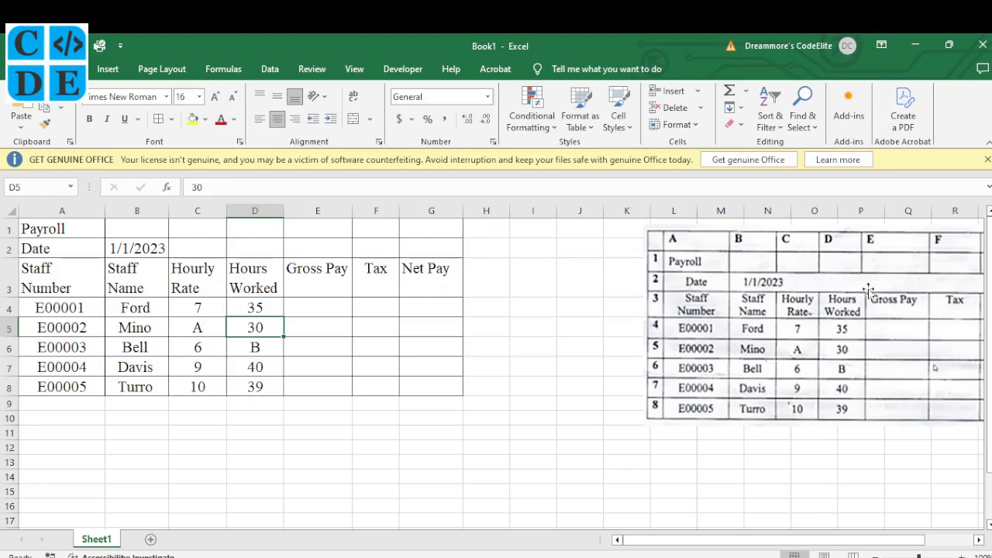
Select the date row from B2 to G2.
scroll(881, 291, "right", 3)
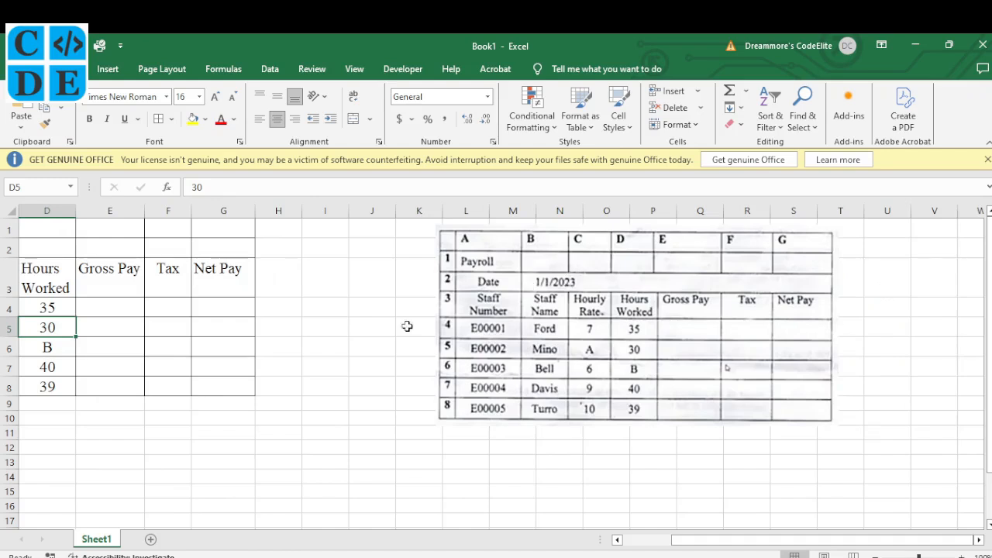
scroll(353, 330, "left", 3)
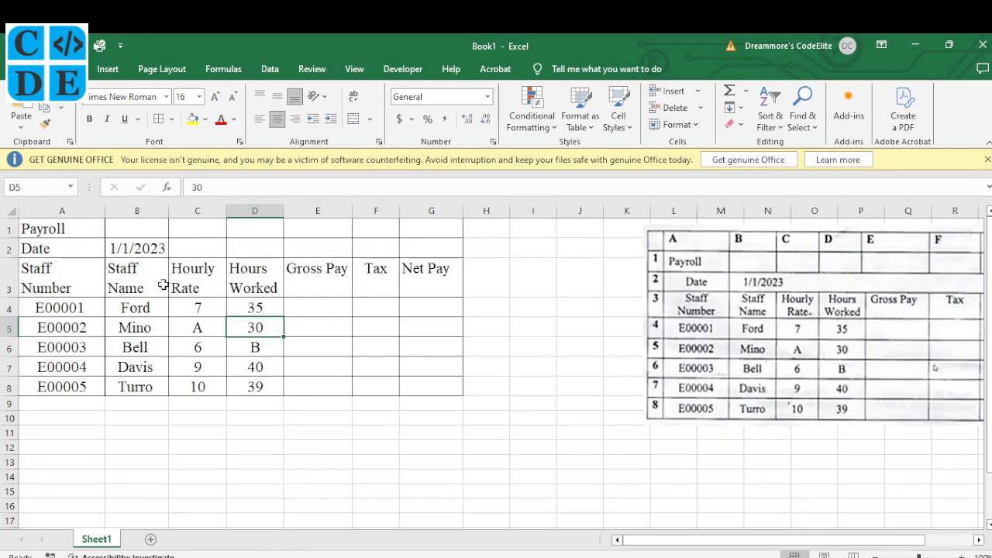
left_click(136, 247)
left_click_drag(136, 247, 405, 243)
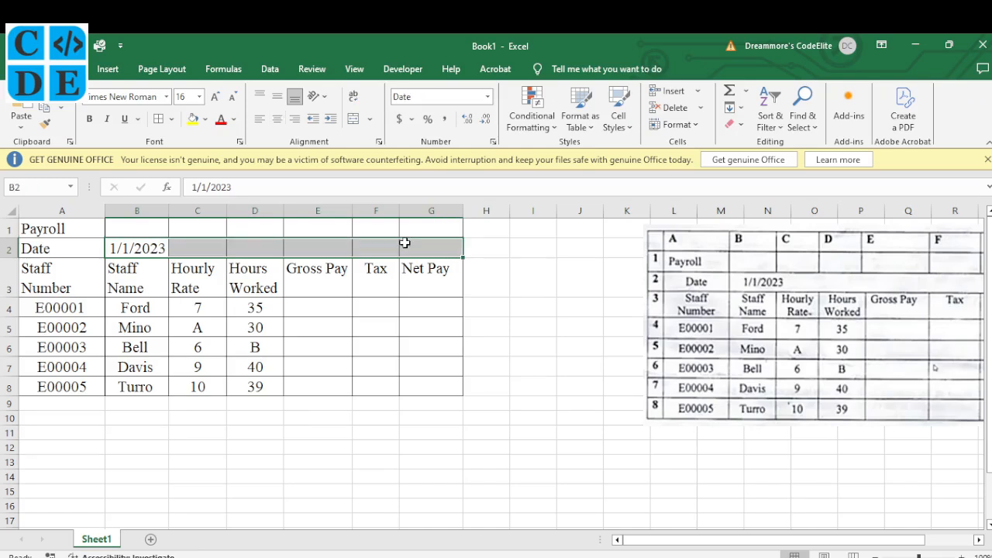
Merge B2:G2 without centring, left-align it, and re-enter the date 1/1/2023.
left_click(370, 122)
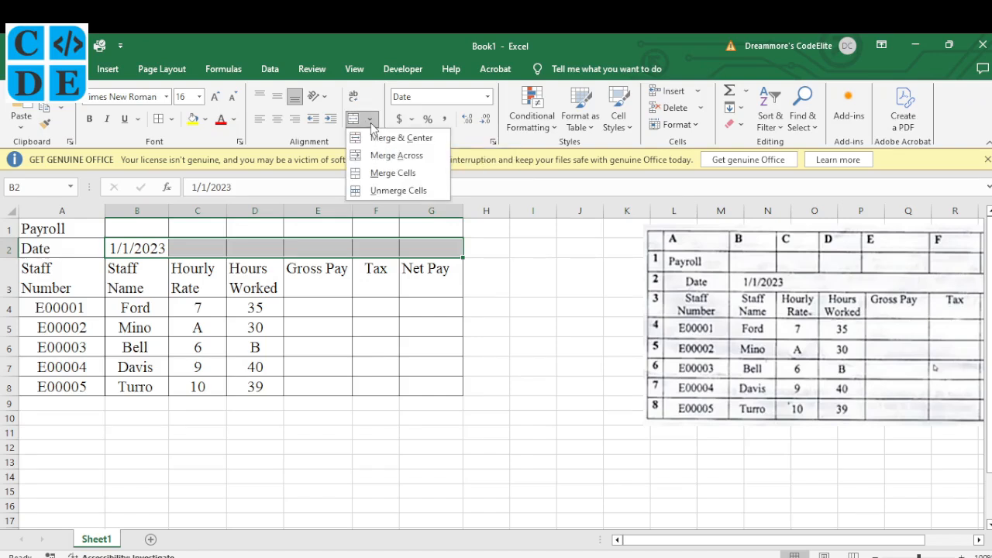
left_click(385, 173)
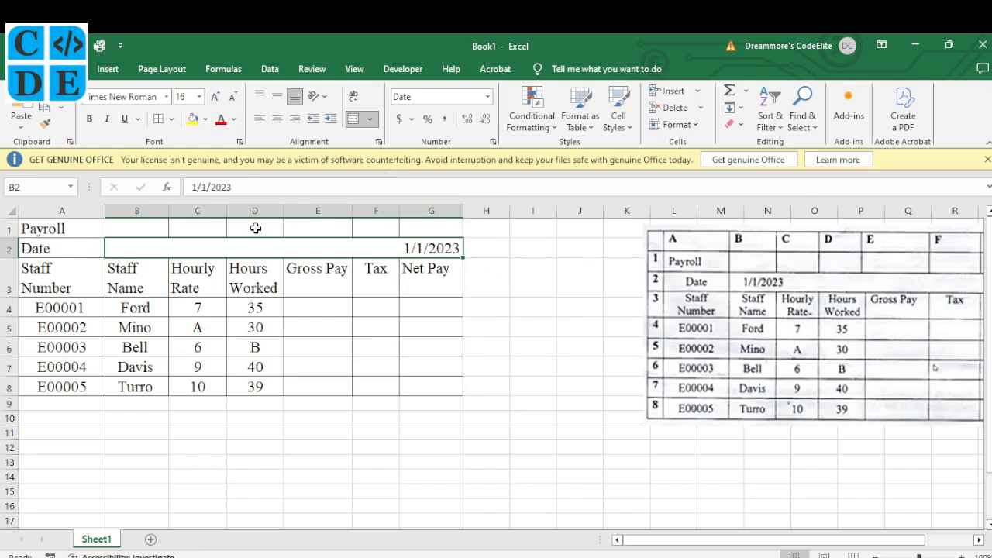
left_click(262, 124)
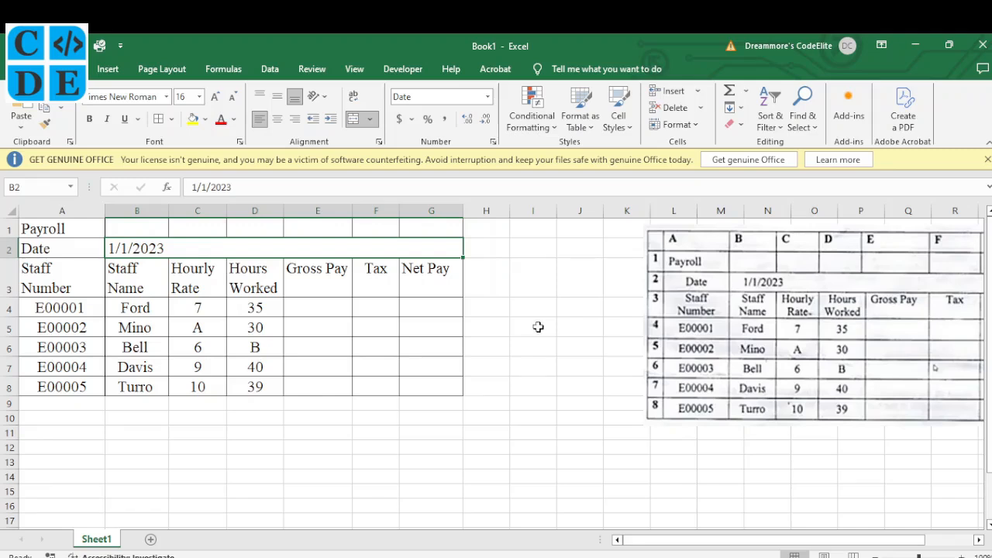
double_click(111, 248)
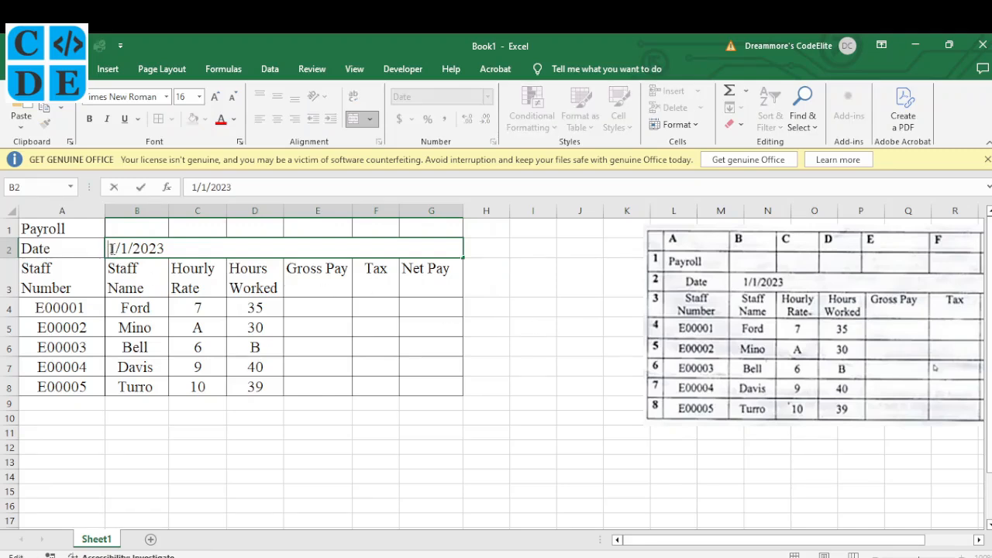
left_click(177, 306)
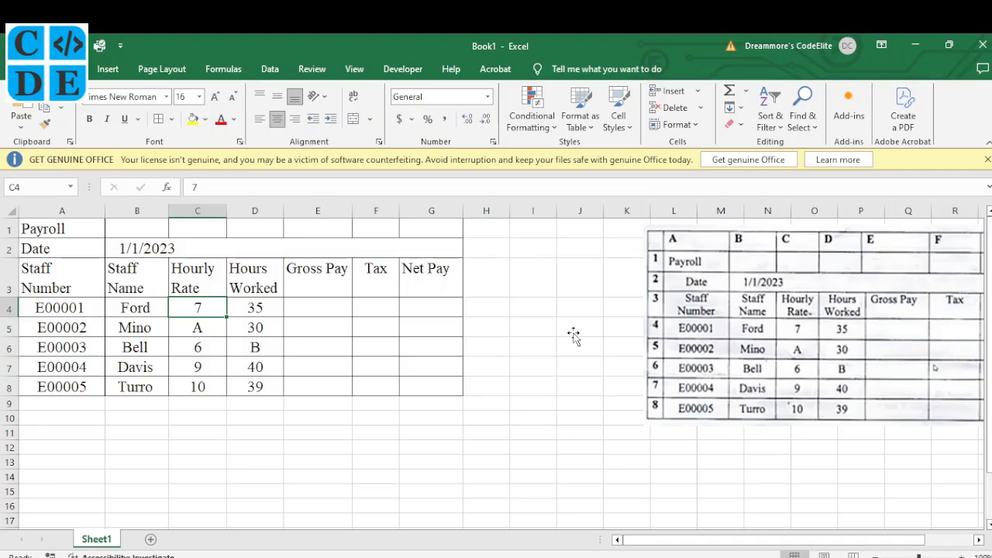
Merge and centre A1:G1 so the Payroll title spans the table.
left_click(631, 556)
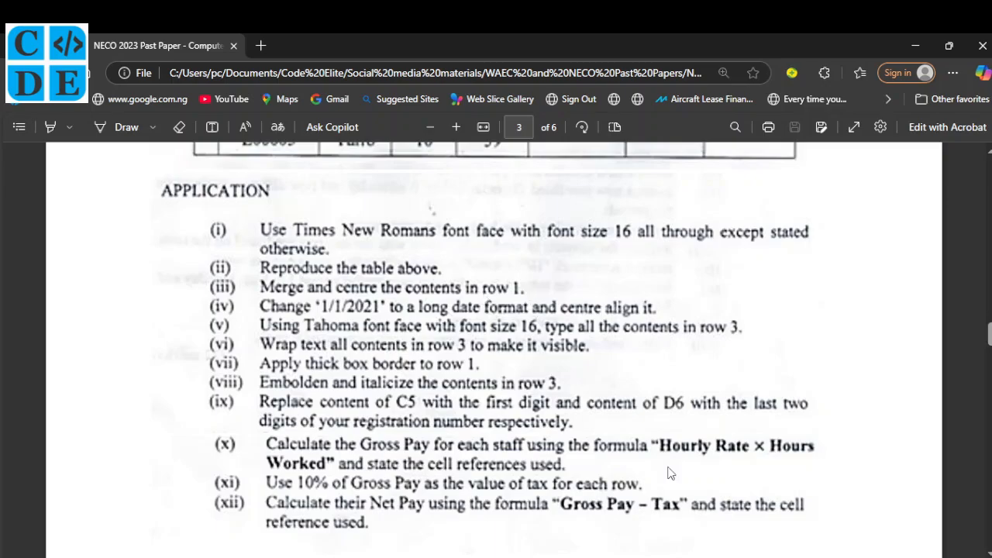
key("alt+Tab")
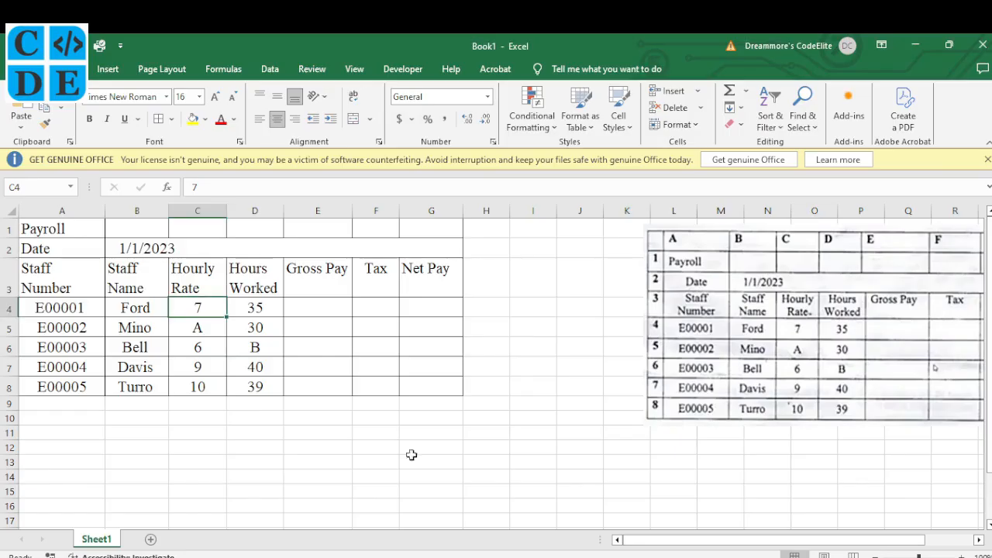
left_click(62, 229)
left_click_drag(62, 229, 418, 228)
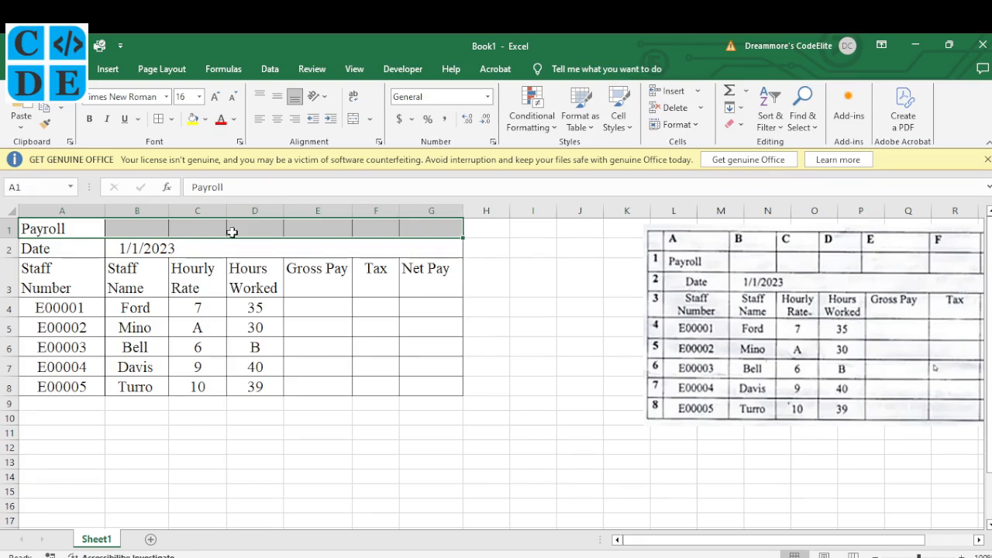
left_click(355, 120)
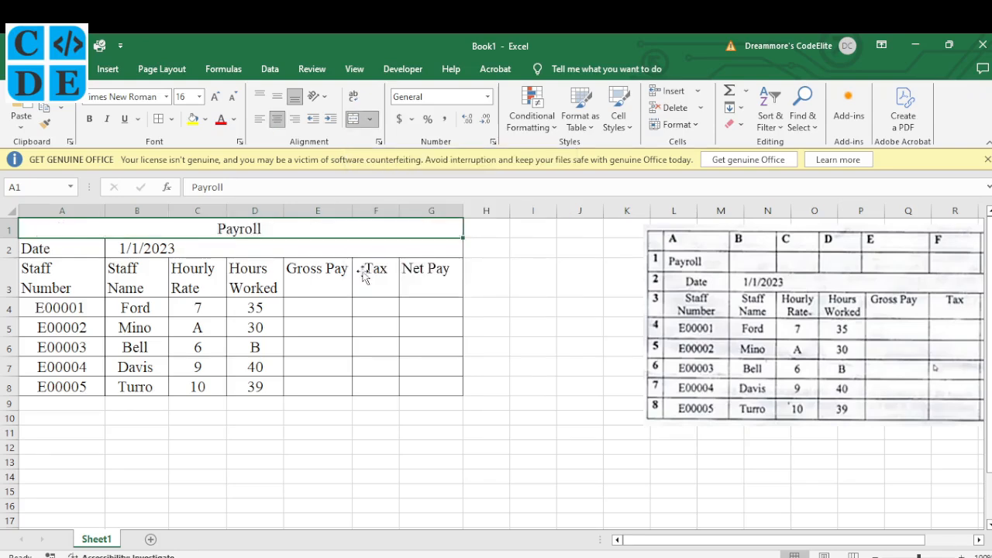
Turn on the Draw pen in the exam paper PDF and tick item (i).
key("alt+Tab")
left_click(124, 127)
mouse_move(221, 224)
left_mouse_down()
mouse_move(214, 239)
mouse_move(231, 221)
left_mouse_up()
Draw pen ticks beside items (i)/(ii), (iii) and (iv) on the exam paper.
left_click_drag(210, 264, 231, 256)
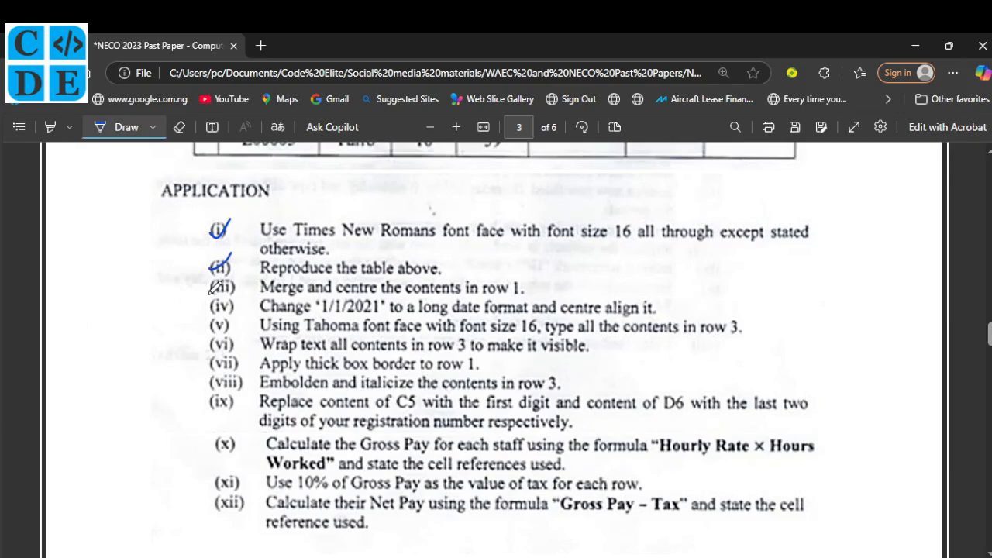
left_click_drag(210, 293, 234, 276)
left_click_drag(210, 313, 237, 293)
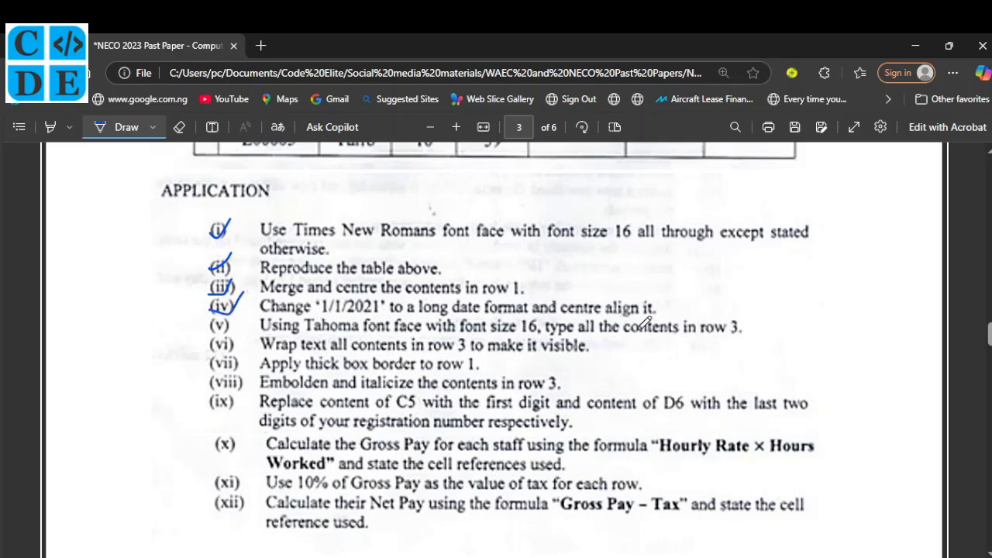
Back in Excel, inspect the 1/1/2023 date in merged cell B2 in edit mode.
left_click(628, 557)
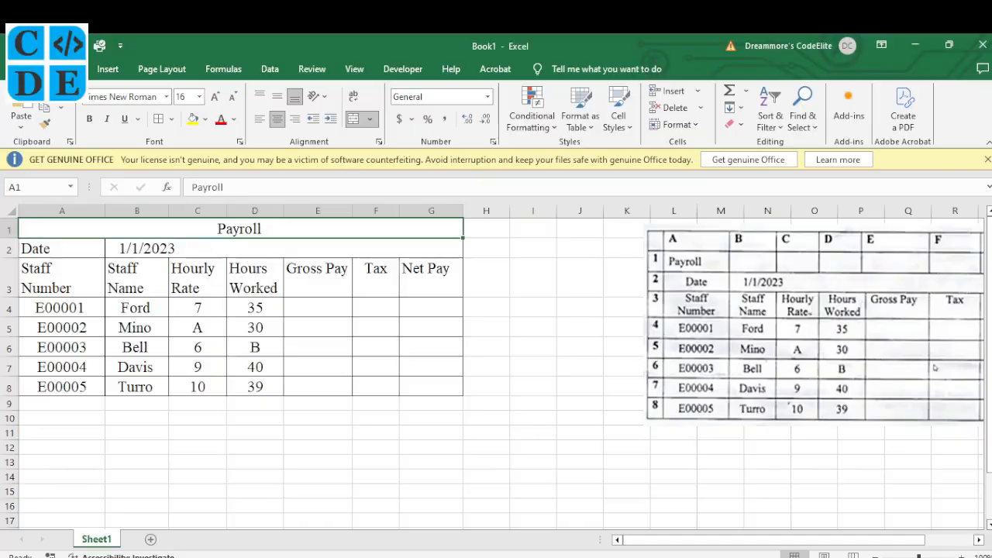
left_click(180, 250)
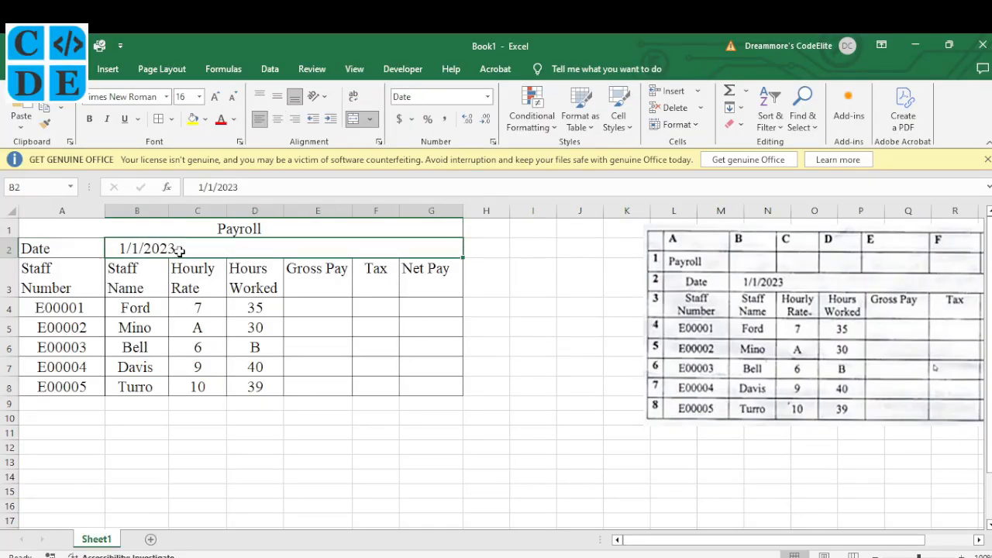
double_click(178, 248)
left_click_drag(178, 249, 170, 249)
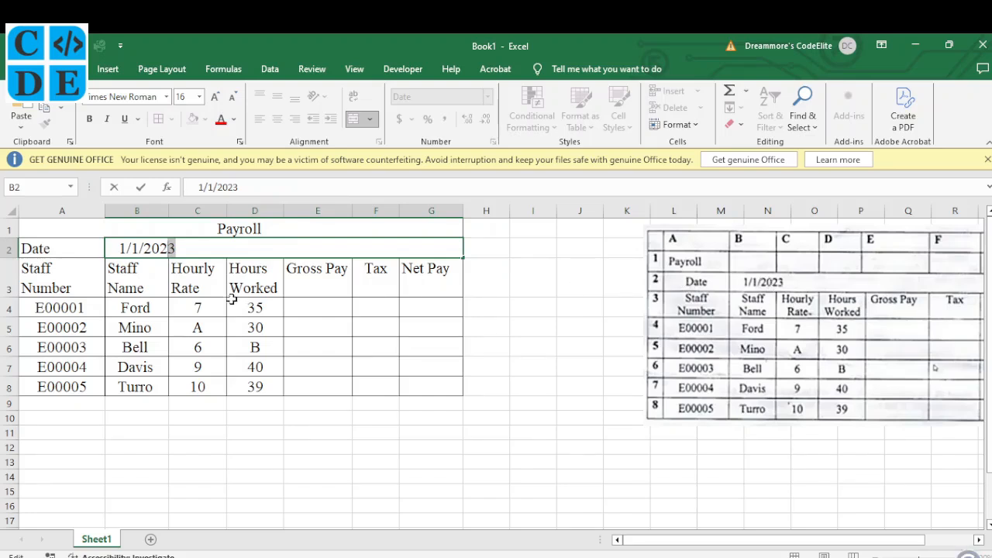
left_click(178, 247)
left_click(187, 269)
left_click(179, 248)
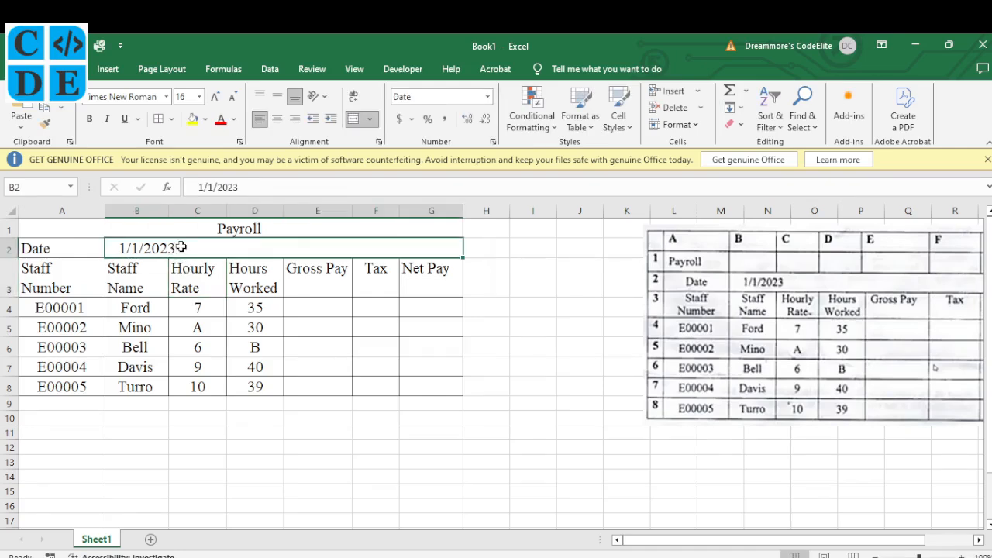
key("alt+Tab")
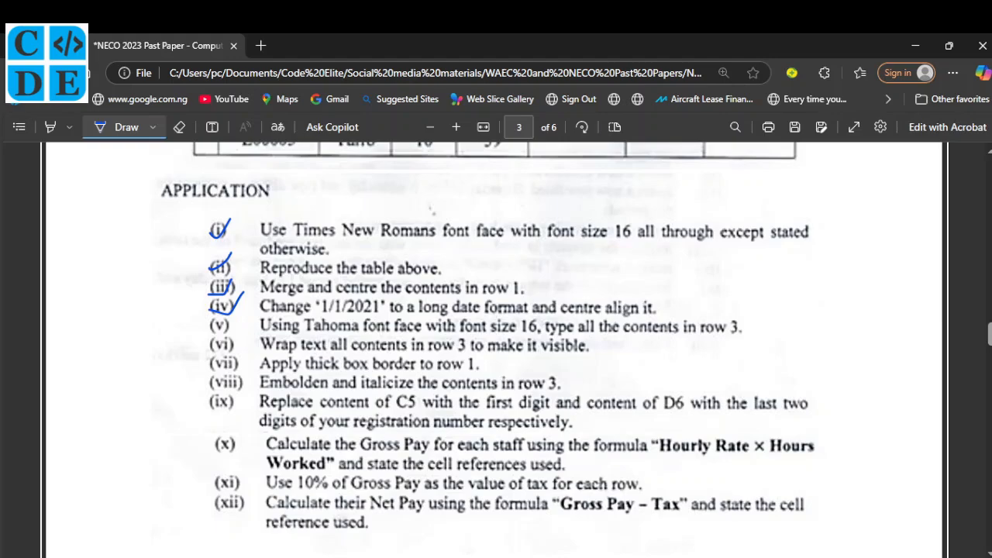
key("alt+Tab")
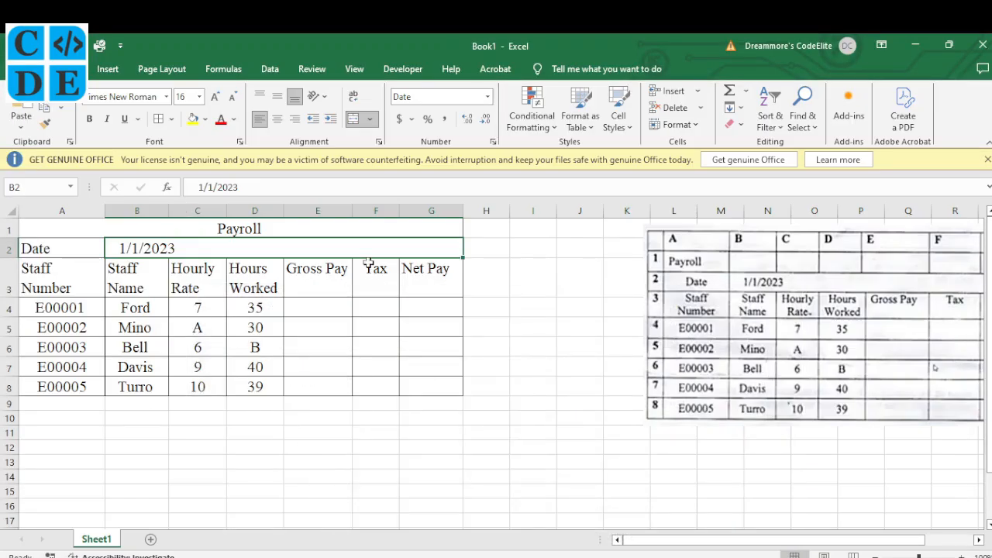
Apply Long Date to B2 and remove leading spaces so it reads Sunday, January 1, 2023.
left_click(488, 97)
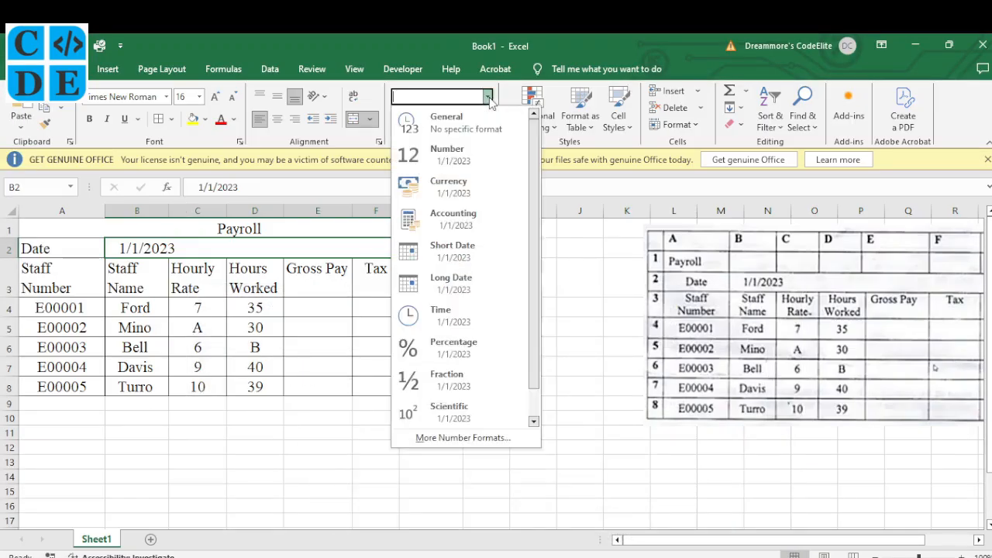
left_click(465, 289)
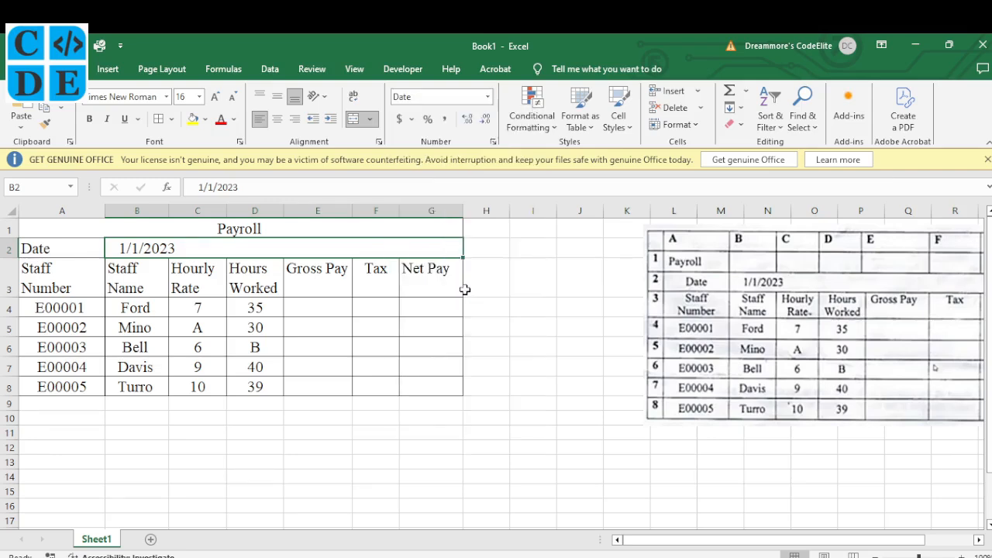
double_click(120, 249)
key("BackSpace")
key("BackSpace")
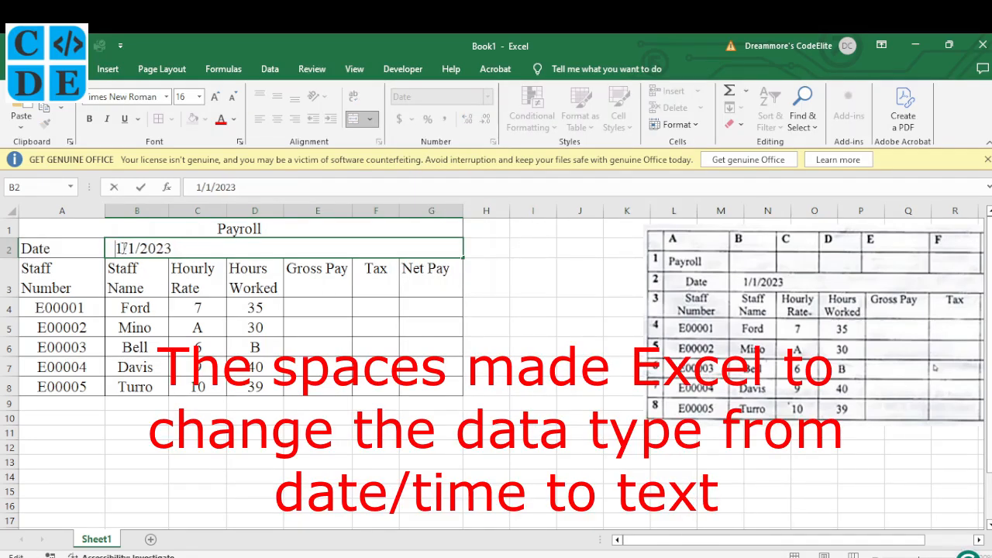
key("BackSpace")
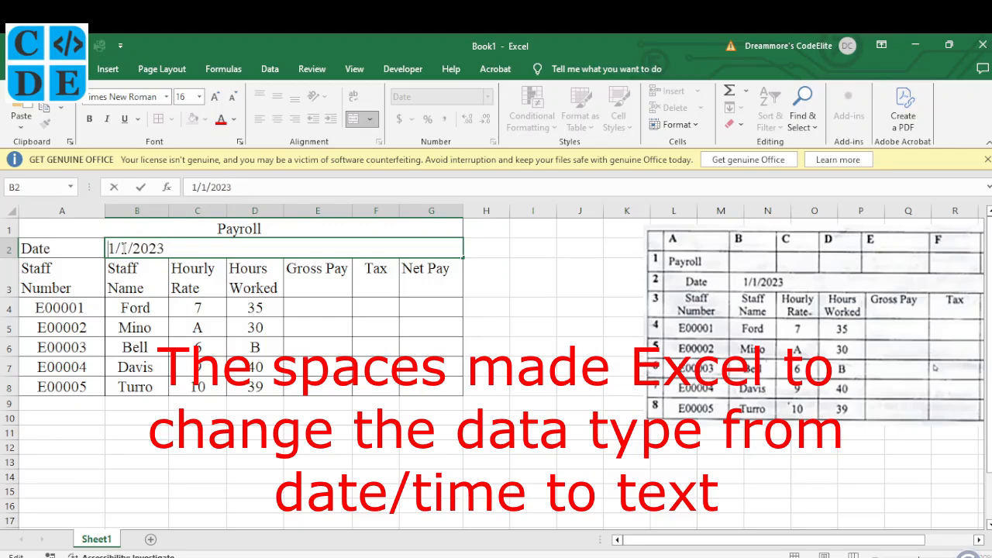
key("ctrl+Return")
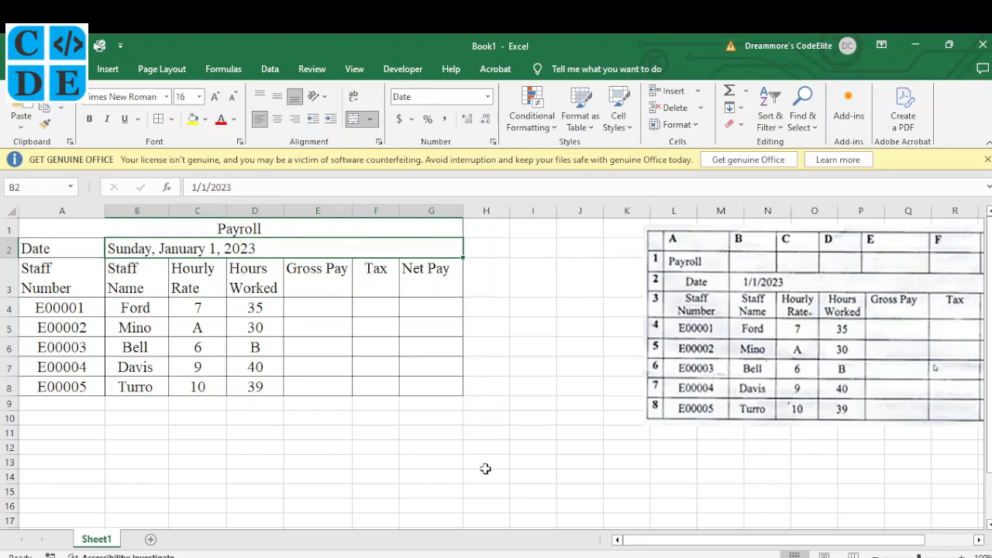
Centre the long date in its merged cell and bring the question paper back up.
left_click(433, 555)
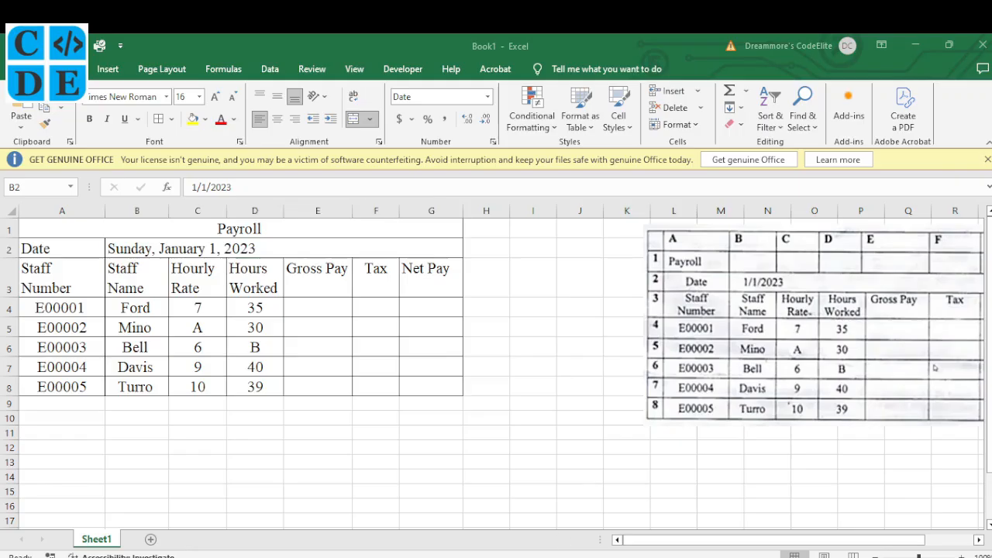
left_click(631, 552)
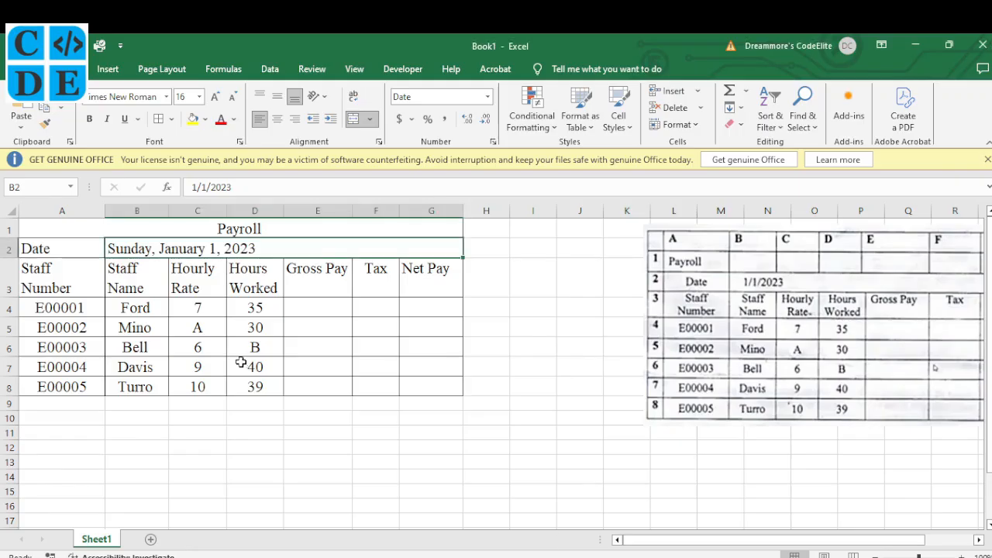
left_click(278, 119)
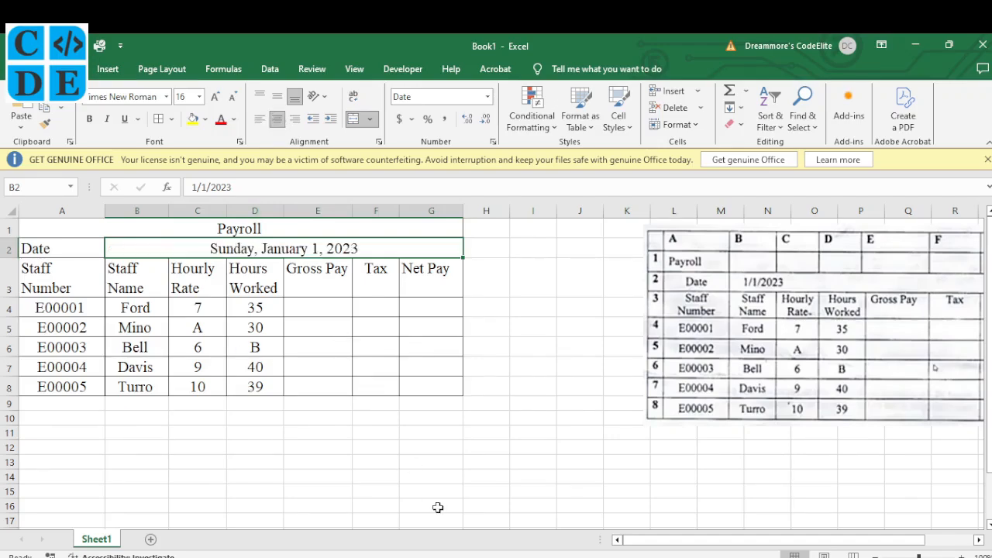
left_click(455, 552)
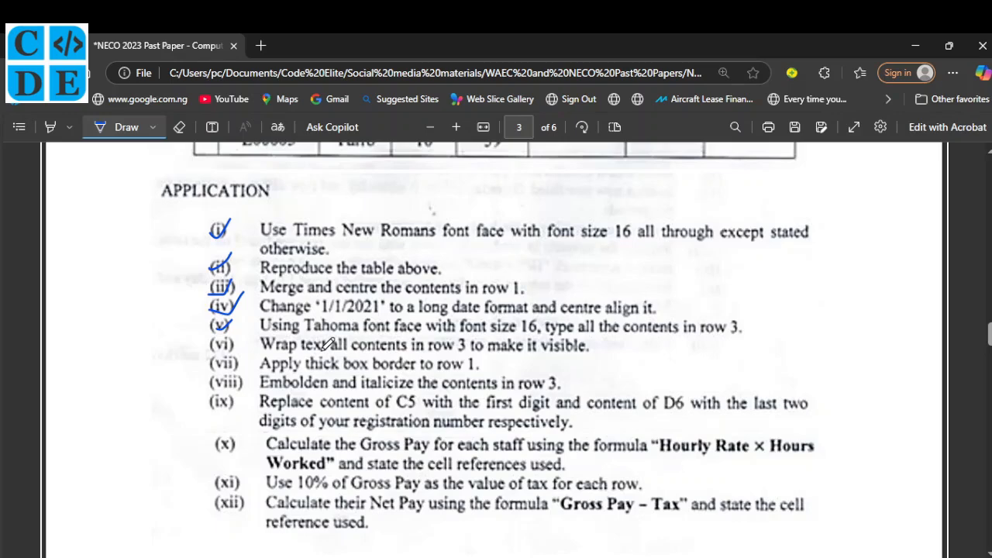
Set the row 3 headings A3:G3 to Tahoma, then tick item (vi) on the paper.
key("alt+Tab")
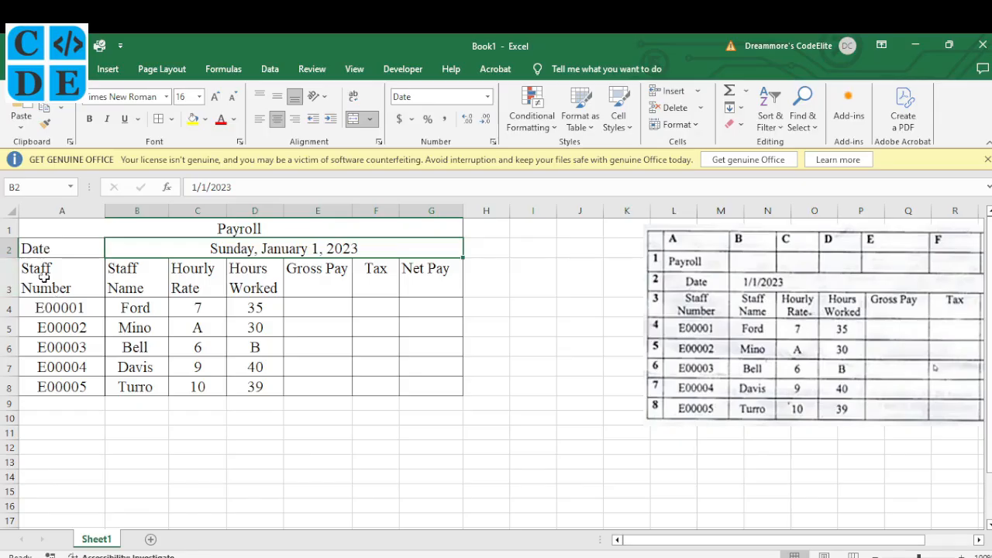
left_click(45, 275)
left_click_drag(45, 275, 415, 275)
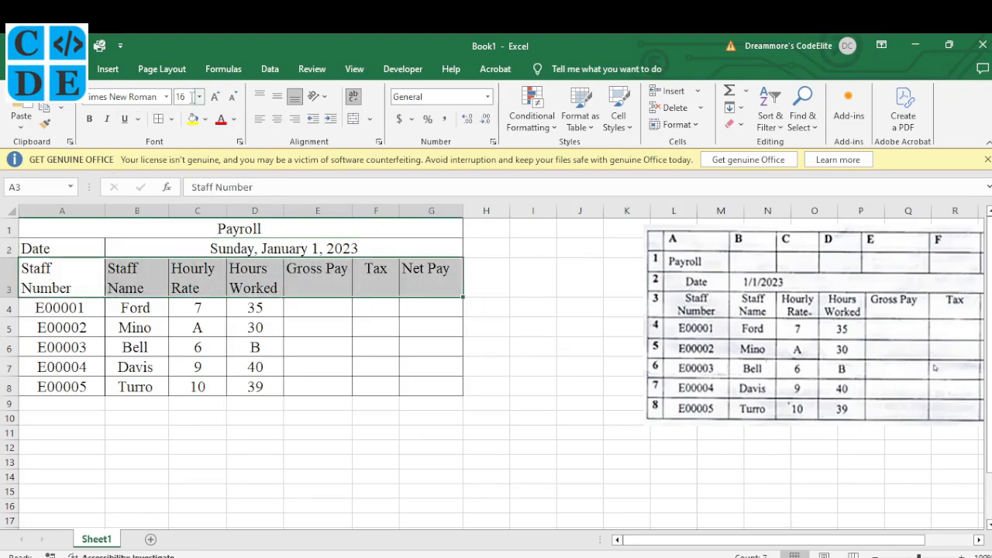
left_click(166, 97)
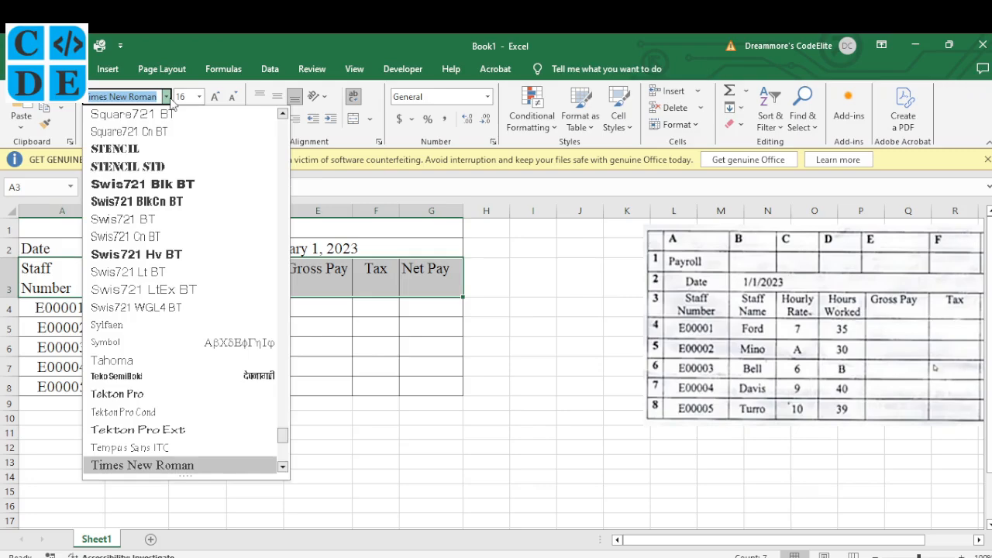
type("T")
key("Return")
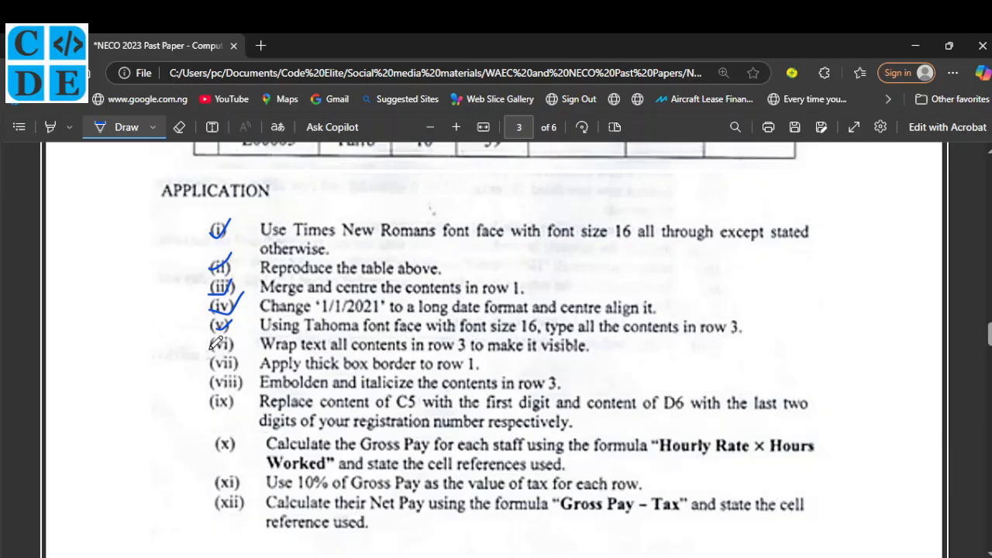
left_click_drag(210, 346, 243, 335)
Tick item (vii) on the question paper.
left_click(710, 557)
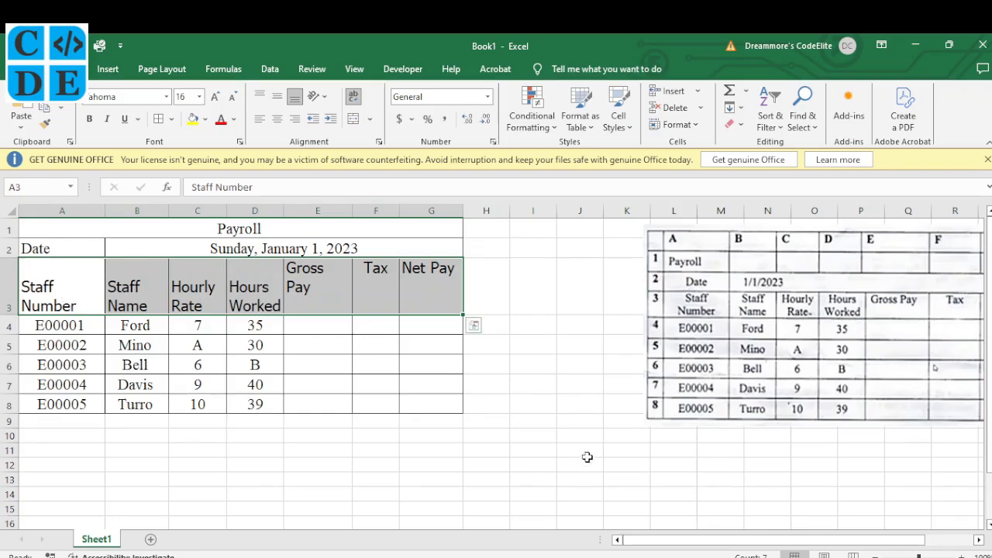
key("alt+Tab")
left_click_drag(244, 361, 243, 358)
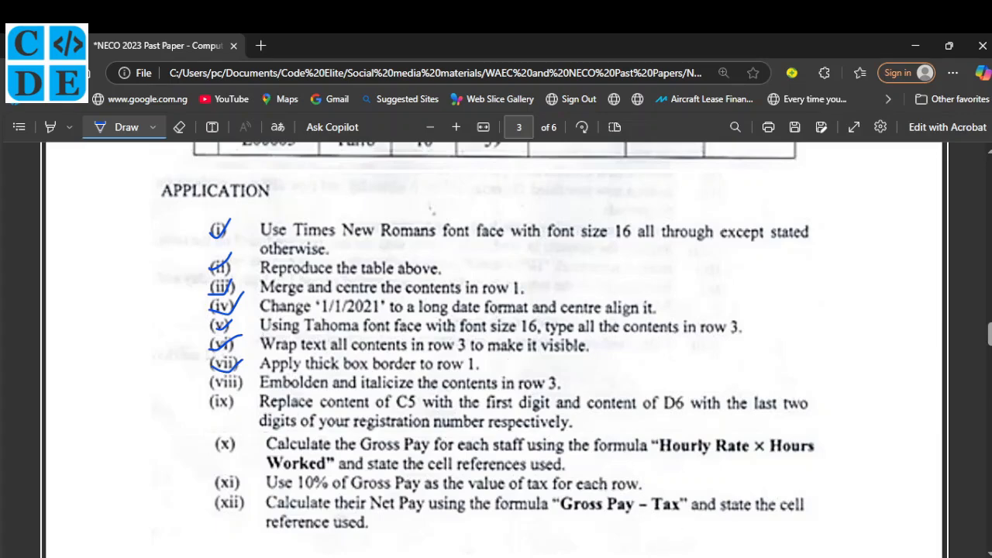
Give the merged Payroll title cell in row 1 a Thick Outside Border.
key("alt+Tab")
left_click(76, 230)
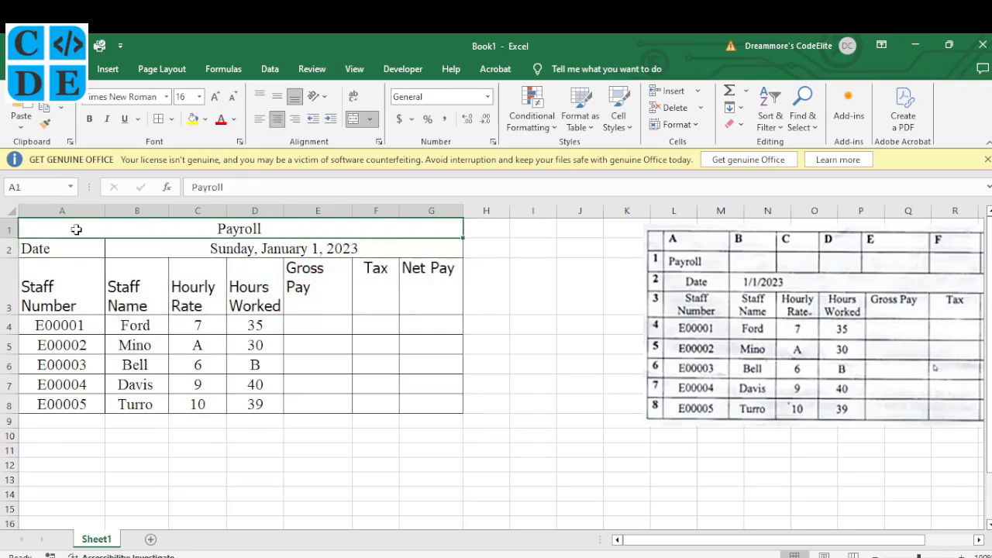
left_click(101, 247)
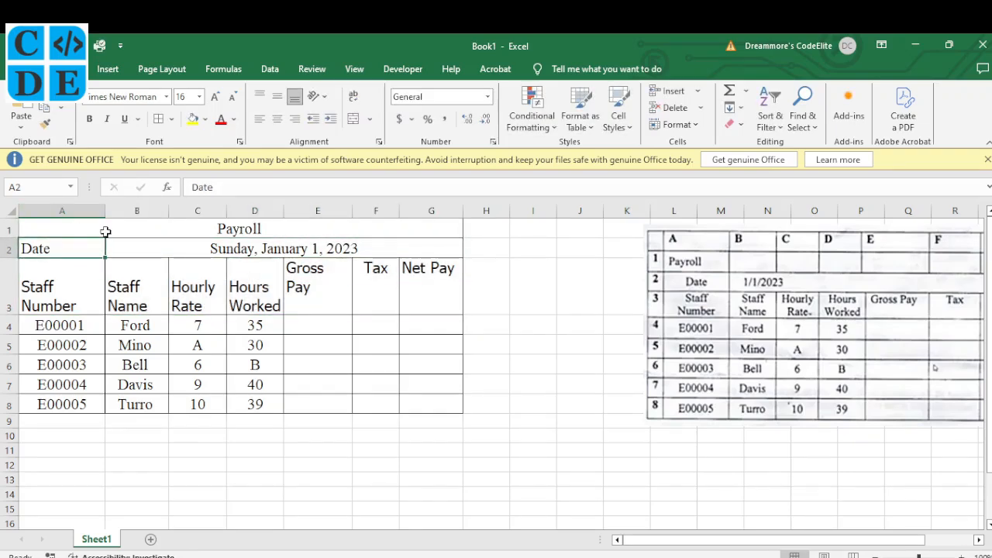
left_click(105, 231)
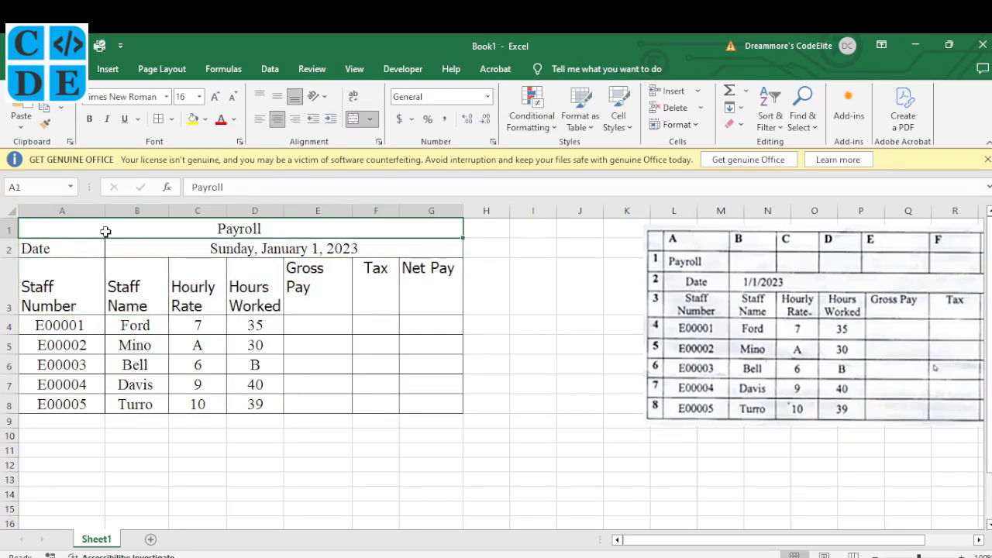
left_click(172, 121)
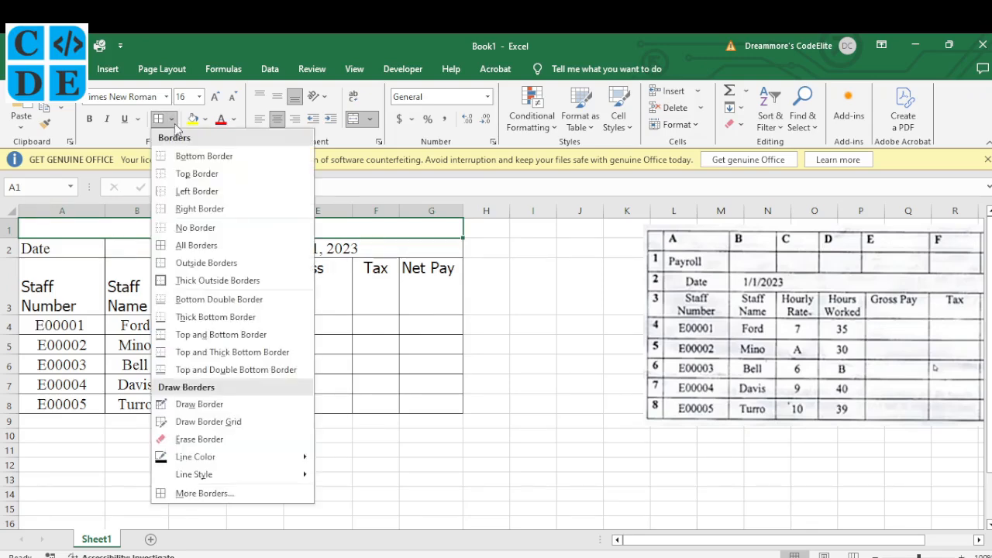
left_click(231, 280)
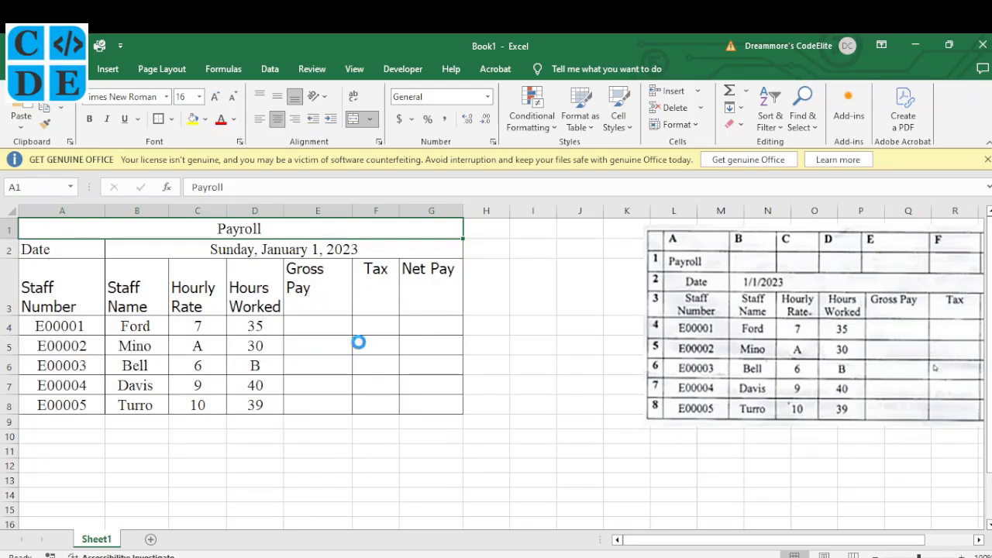
key("ctrl+s")
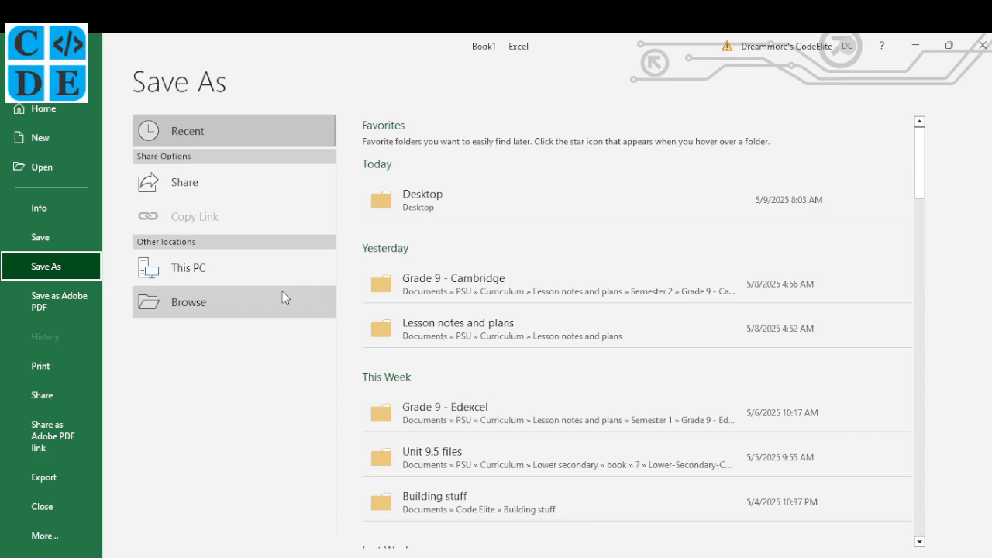
Save the file as 2023 NECO Question 2A.xlsx inside the WAEC and NECO Past Papers folder.
left_click(234, 307)
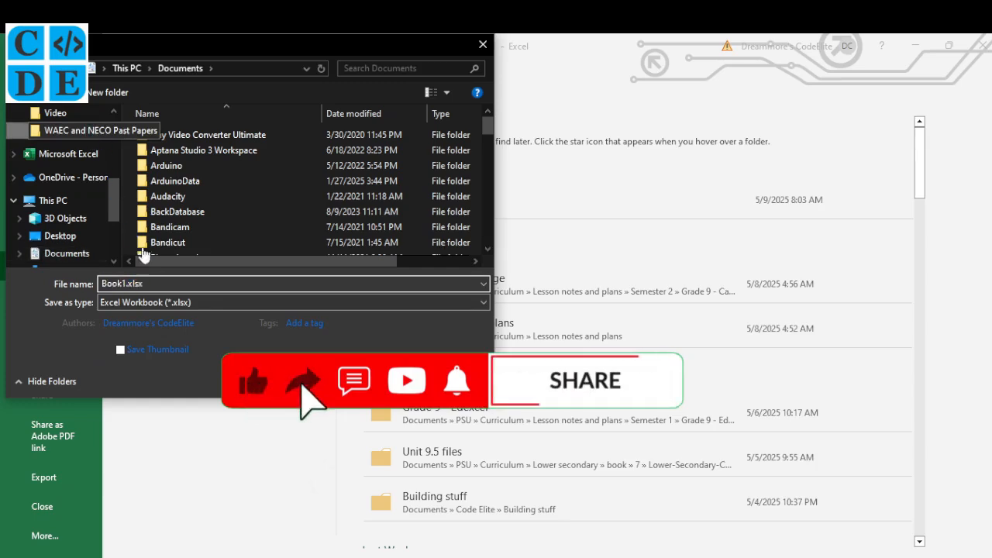
left_click(90, 133)
left_click(152, 284)
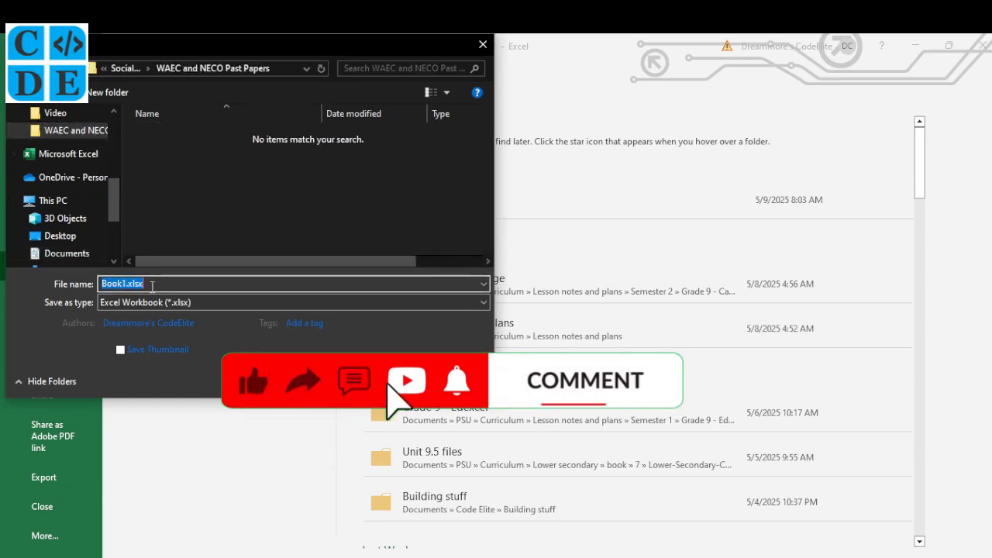
type("Question 2")
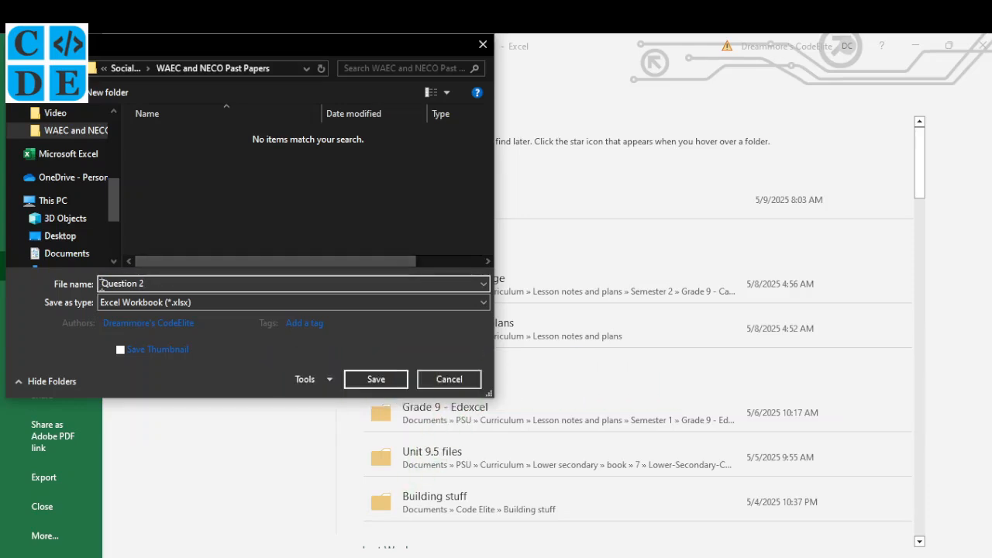
type("2023 NECO")
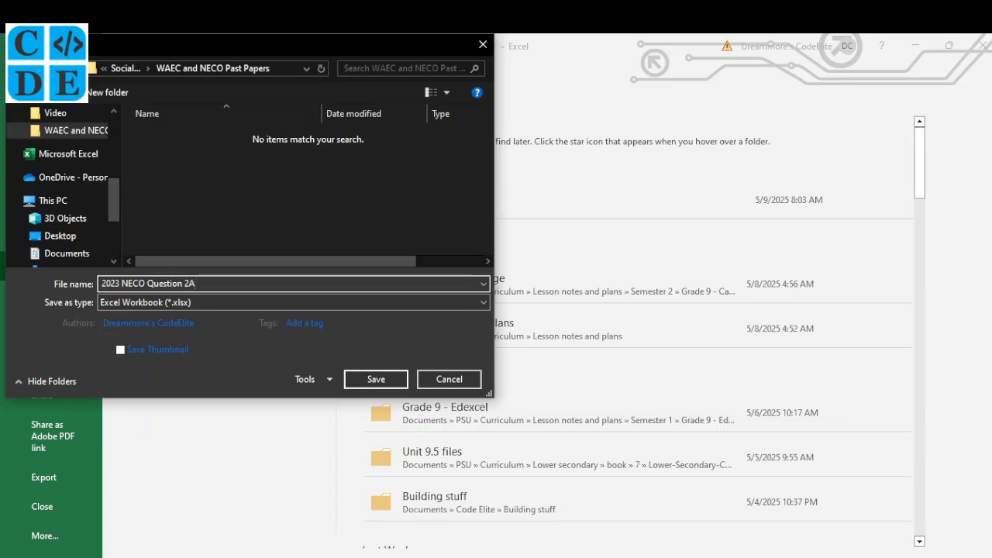
key("Return")
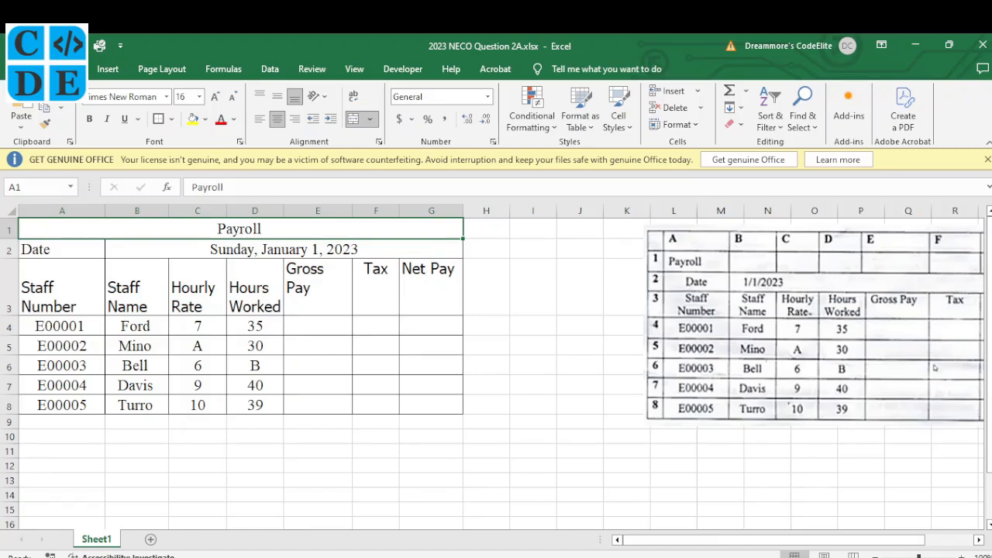
Tick item (viii) on the question paper.
mouse_move(624, 554)
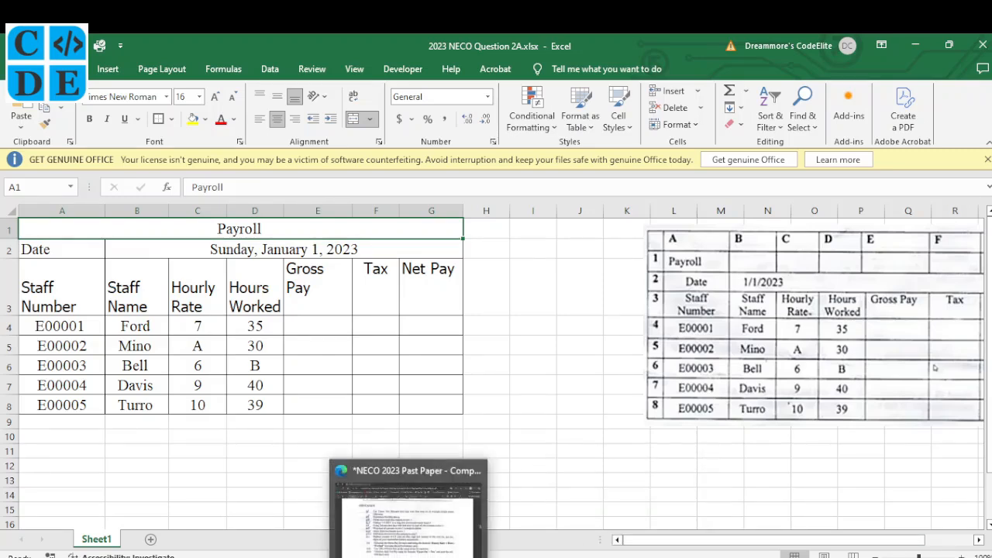
left_click(409, 555)
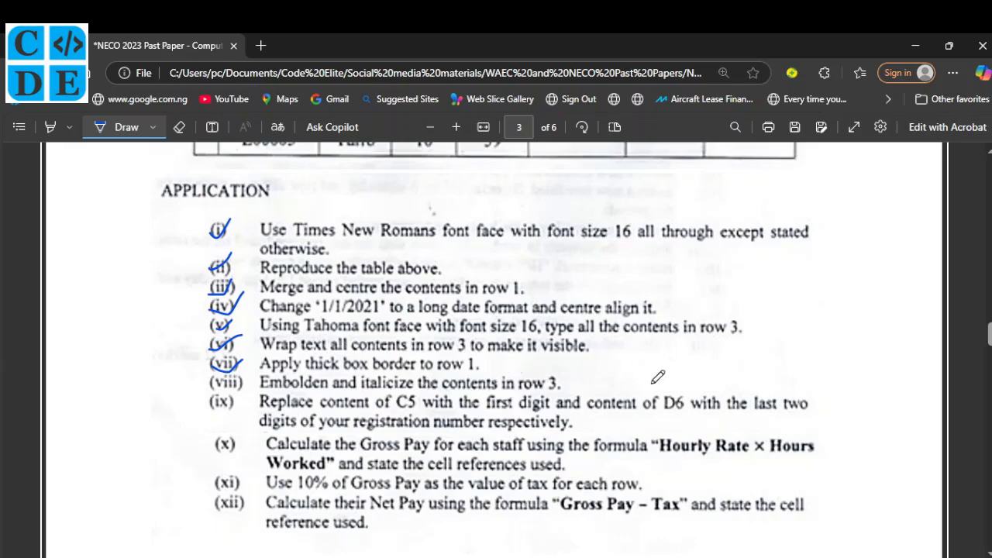
left_click_drag(224, 380, 243, 370)
Make the row 3 headings from Staff Number to Net Pay bold and italic.
left_click(682, 527)
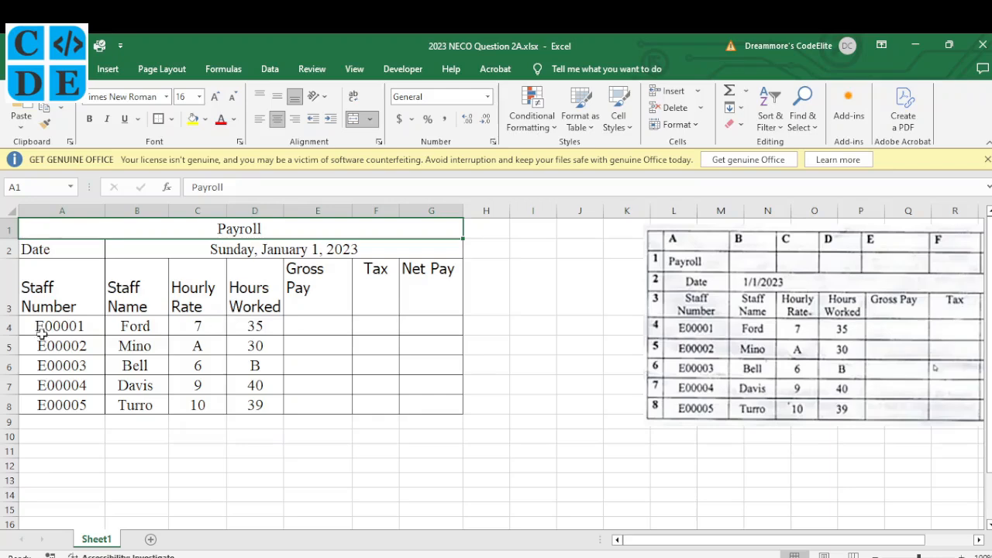
left_click(74, 280)
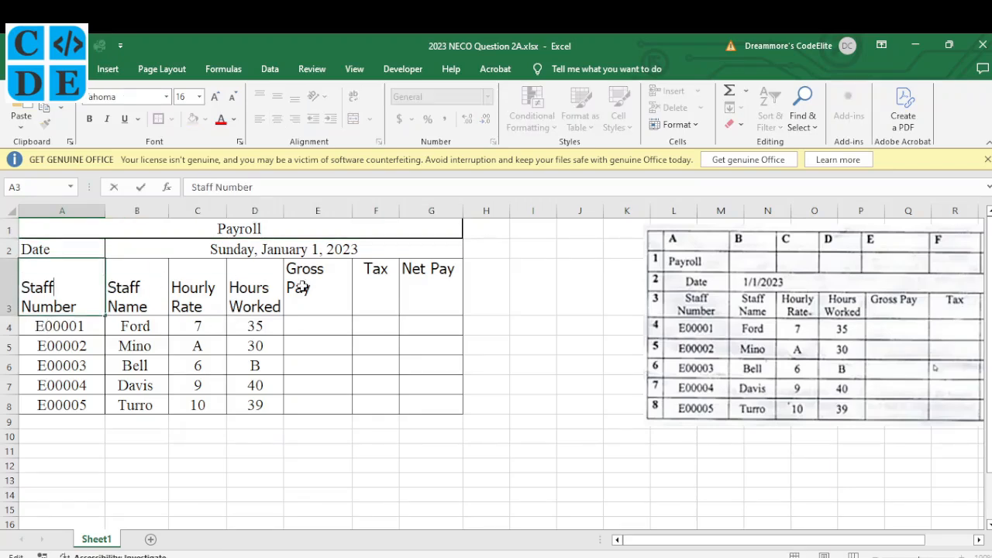
left_click(180, 384)
left_click_drag(77, 284, 457, 304)
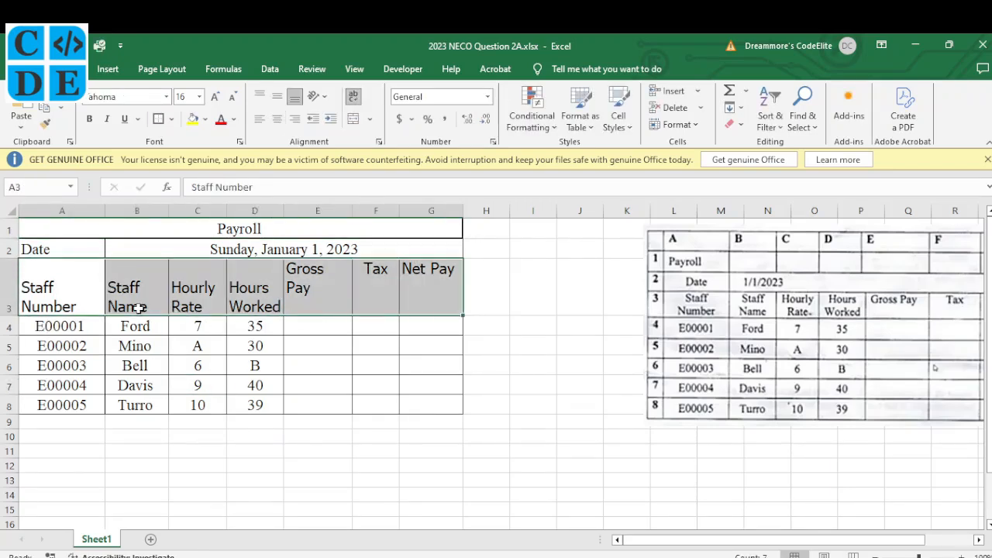
left_click(90, 118)
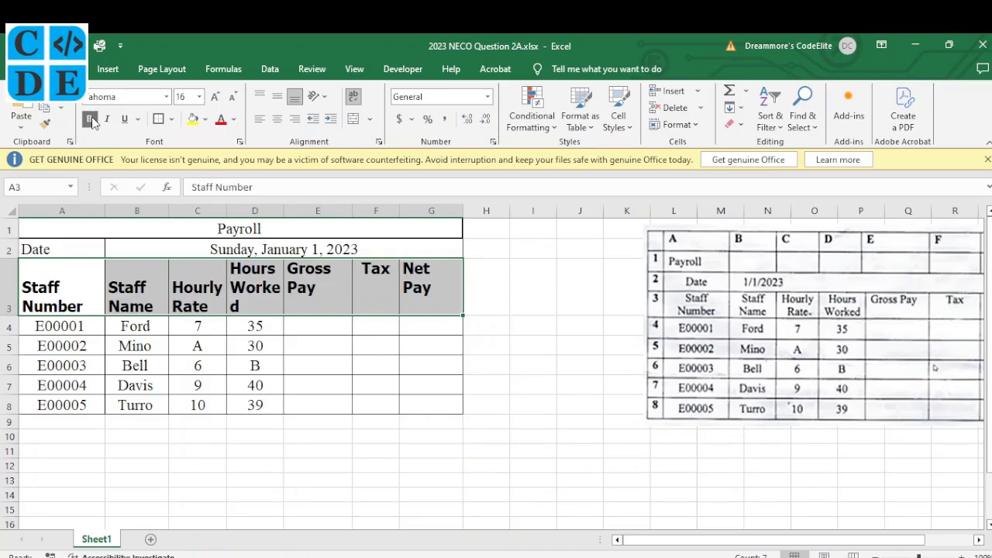
left_click(107, 120)
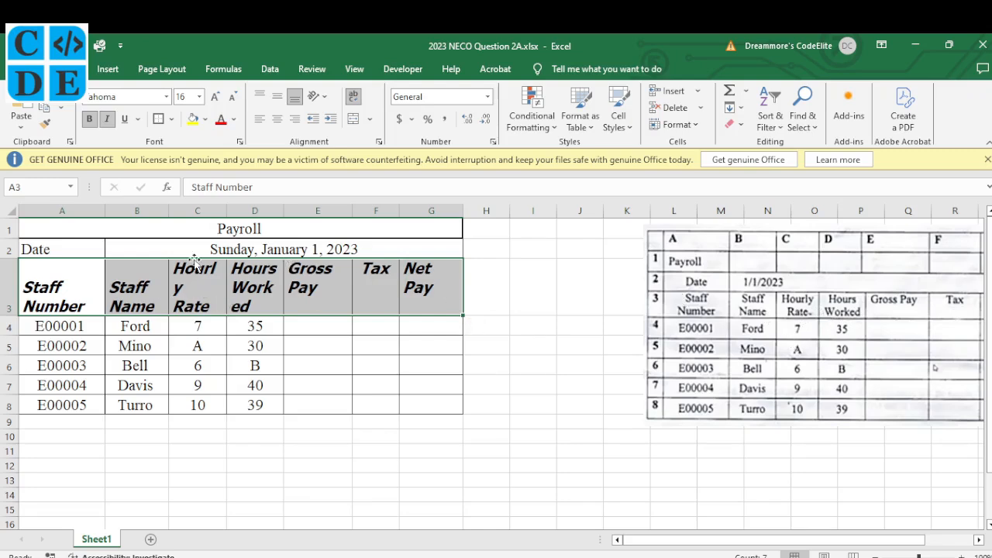
Widen columns C, D, E and G so Hourly Rate, Hours Worked, Gross Pay and Net Pay fit.
left_click_drag(226, 210, 232, 211)
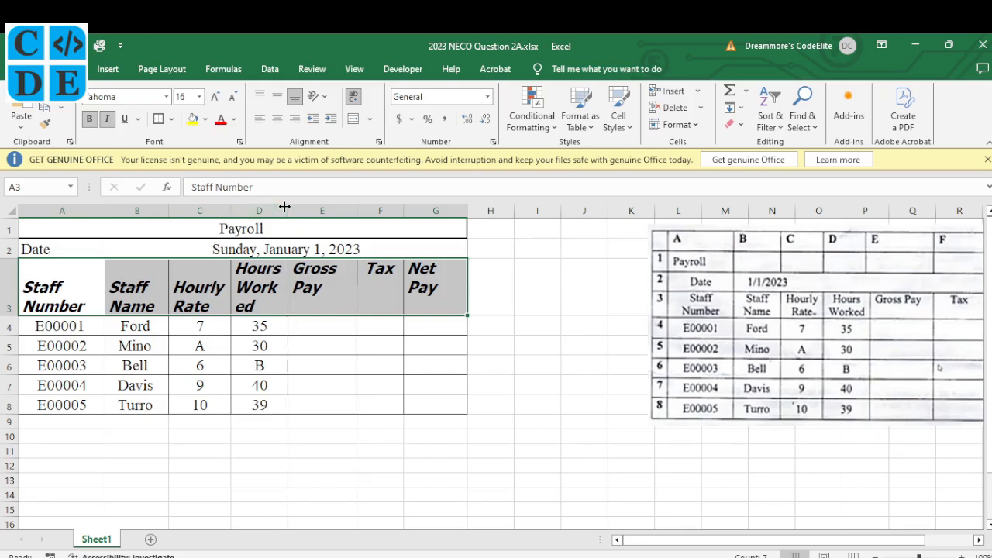
left_click_drag(286, 208, 304, 210)
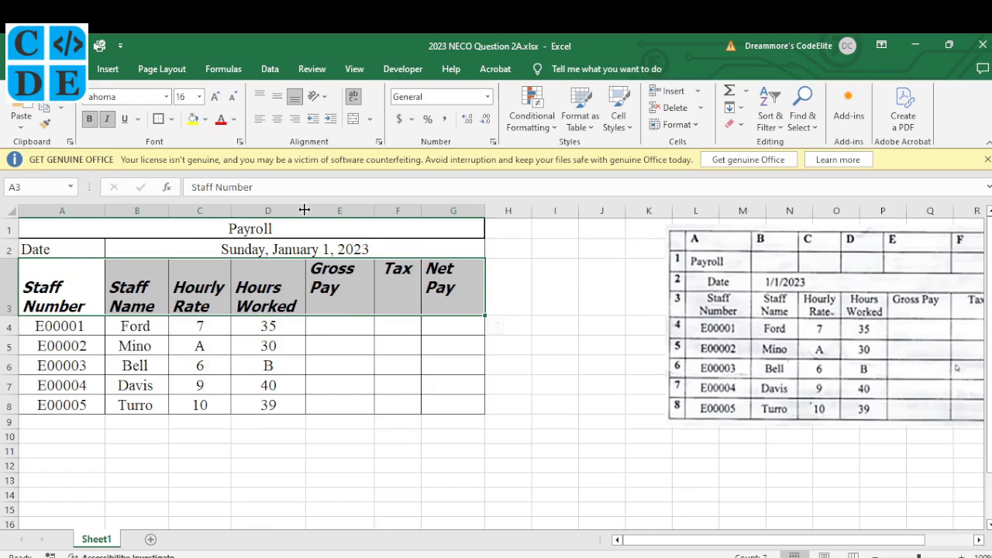
left_click_drag(375, 212, 400, 212)
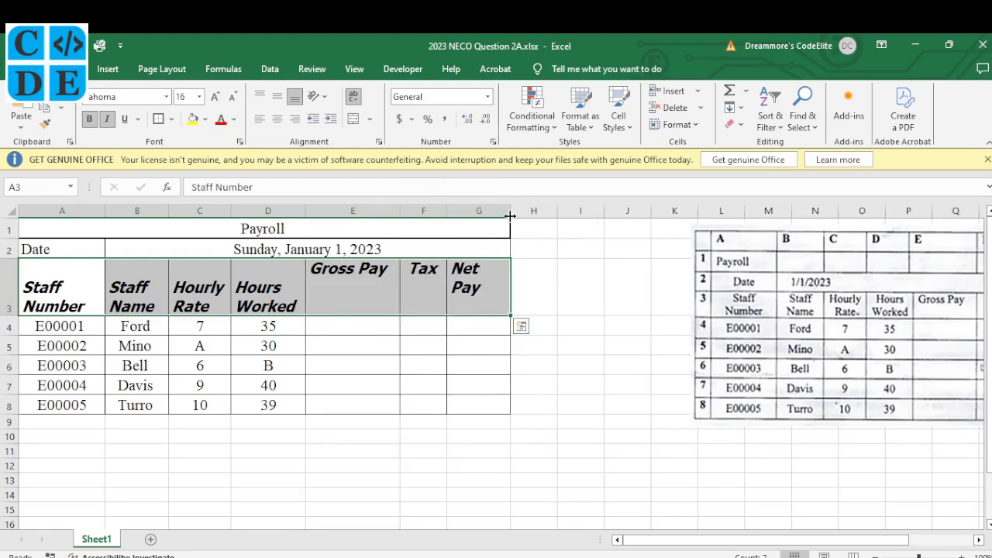
left_click_drag(511, 211, 526, 213)
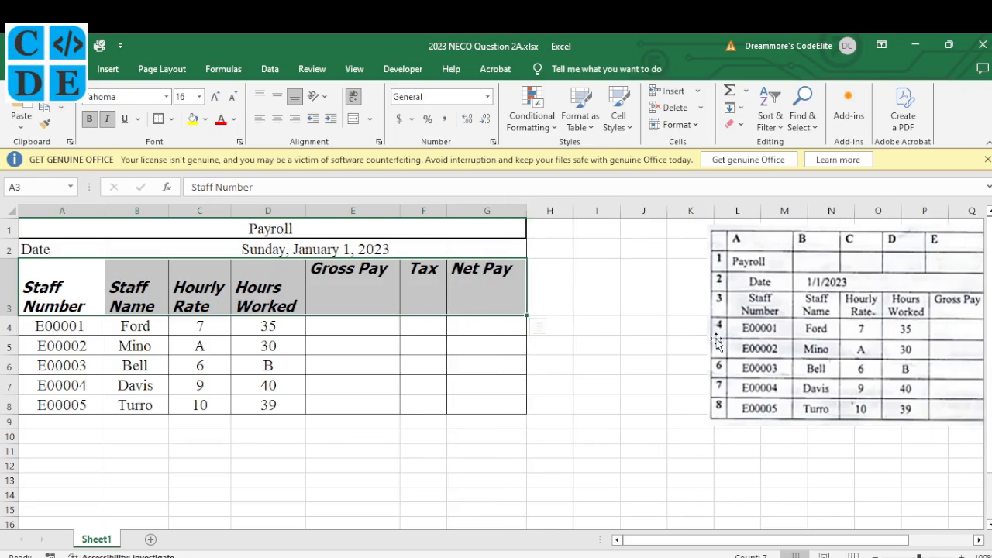
scroll(717, 341, "right", 3)
scroll(717, 341, "left", 3)
key("alt+Tab")
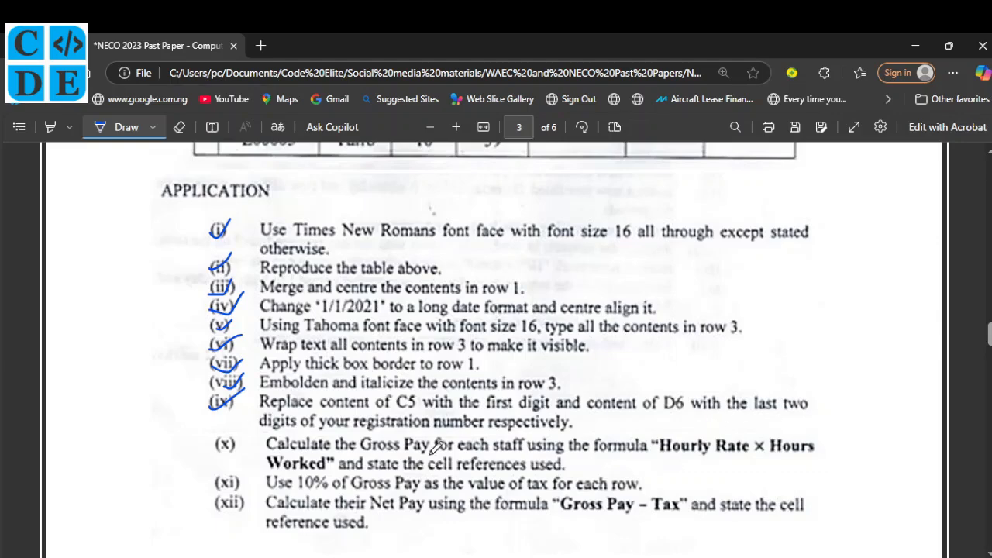
Replace placeholder A in C5 with 3 and B in D6 with 34, then return to the question paper.
key("alt+Tab")
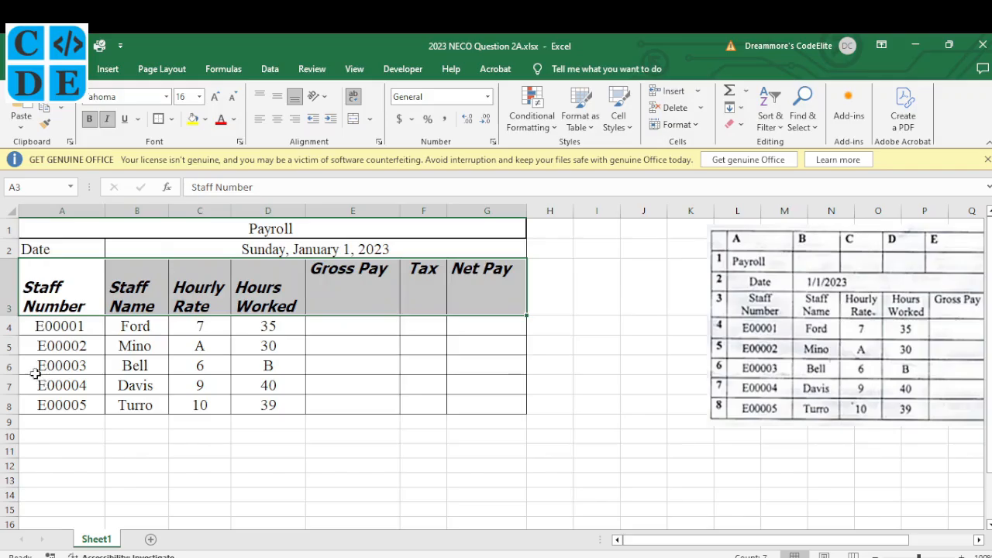
left_click(200, 346)
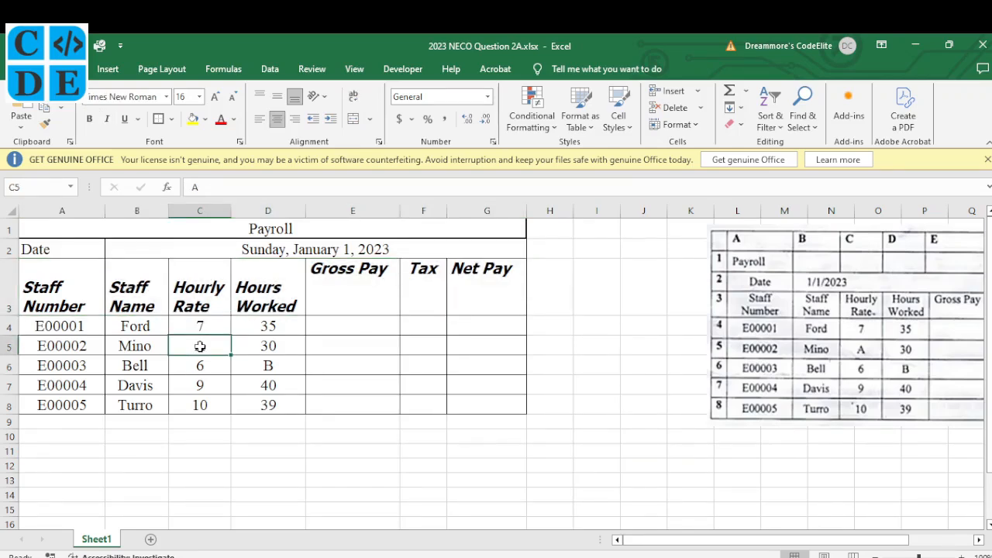
type("3")
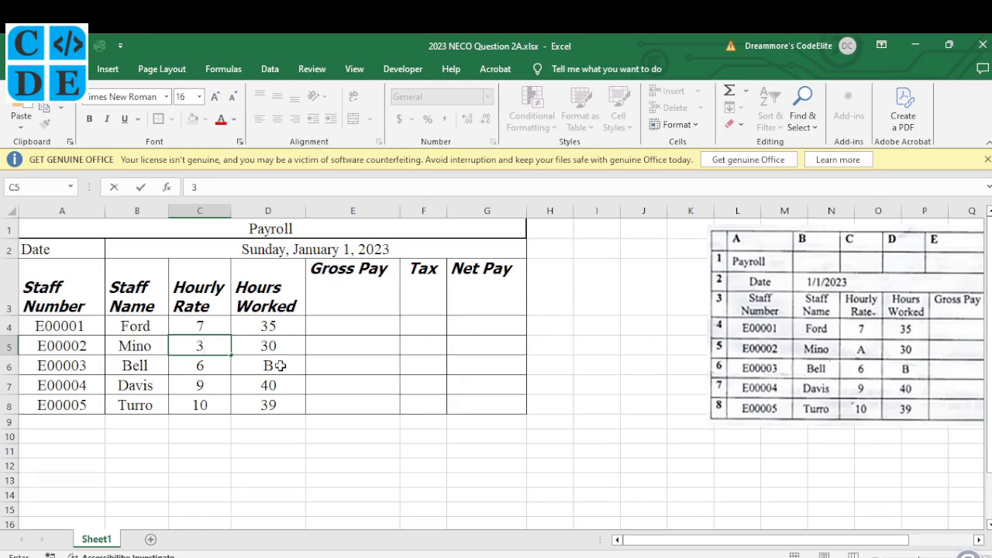
left_click(280, 366)
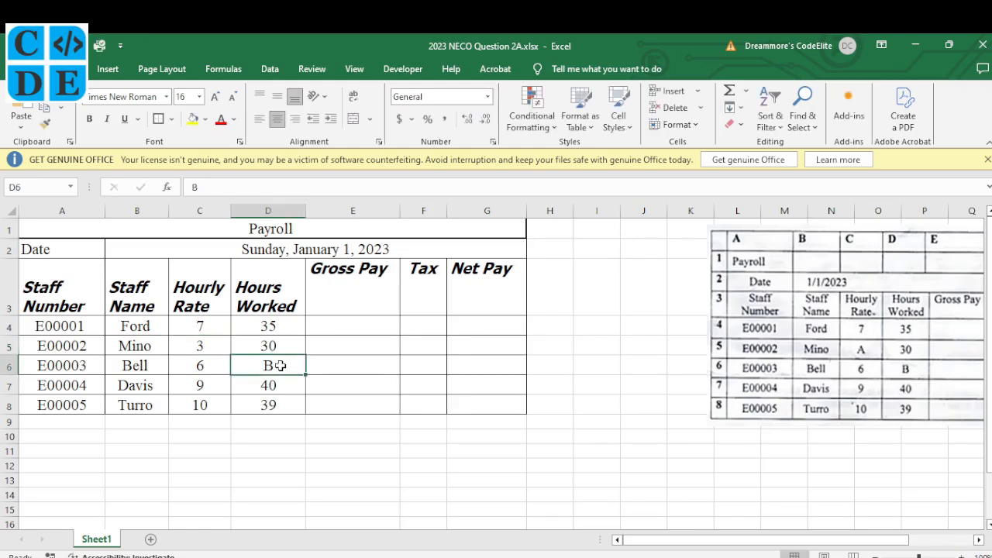
type("34")
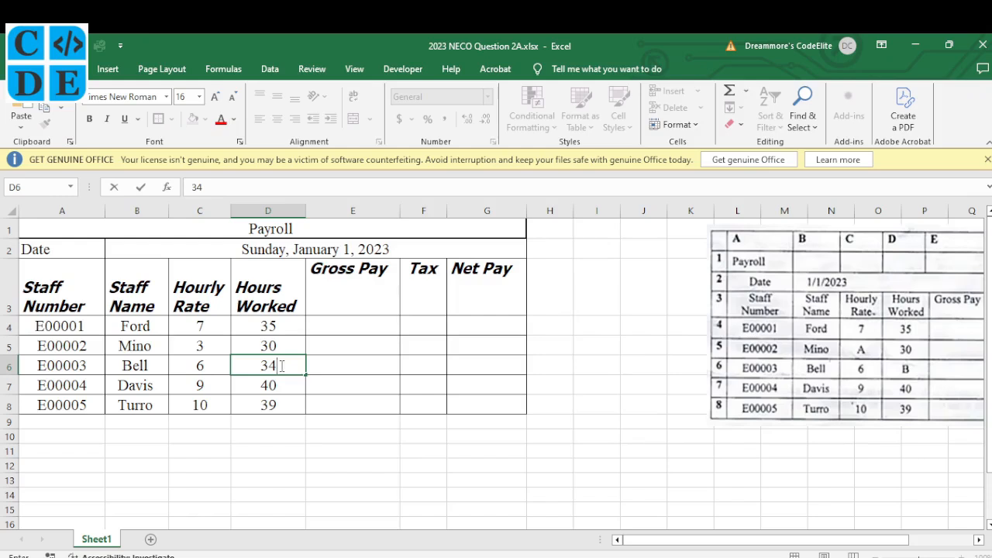
key("Return")
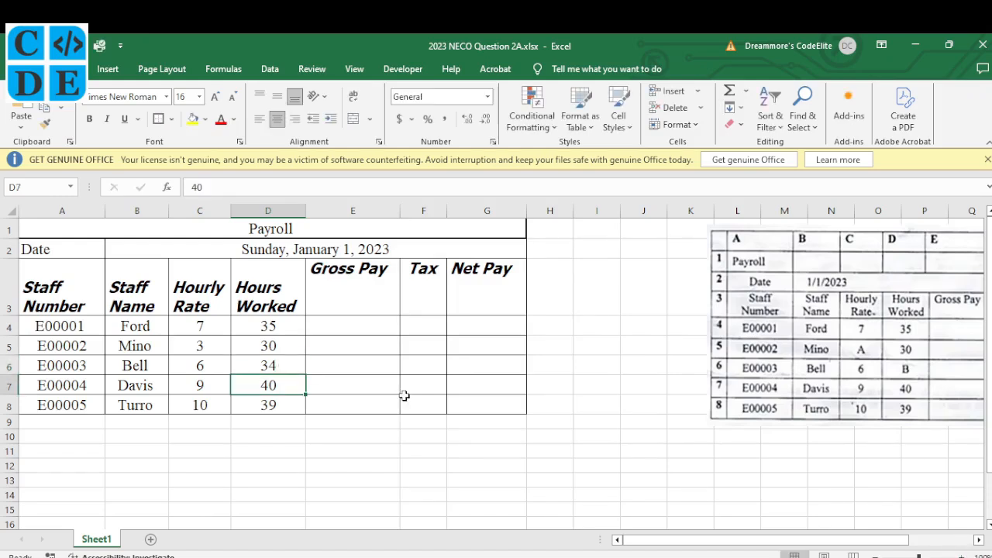
key("alt+Tab")
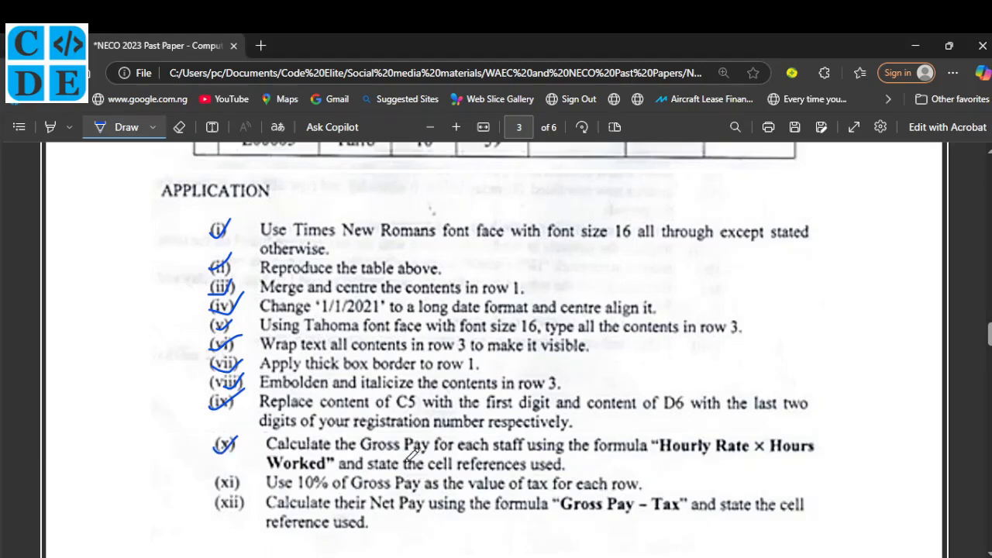
Underline 'Gross Pay' and the 'Hourly Rate × Hours Worked' wording in item (x).
left_click_drag(361, 456, 432, 455)
left_click_drag(662, 455, 802, 454)
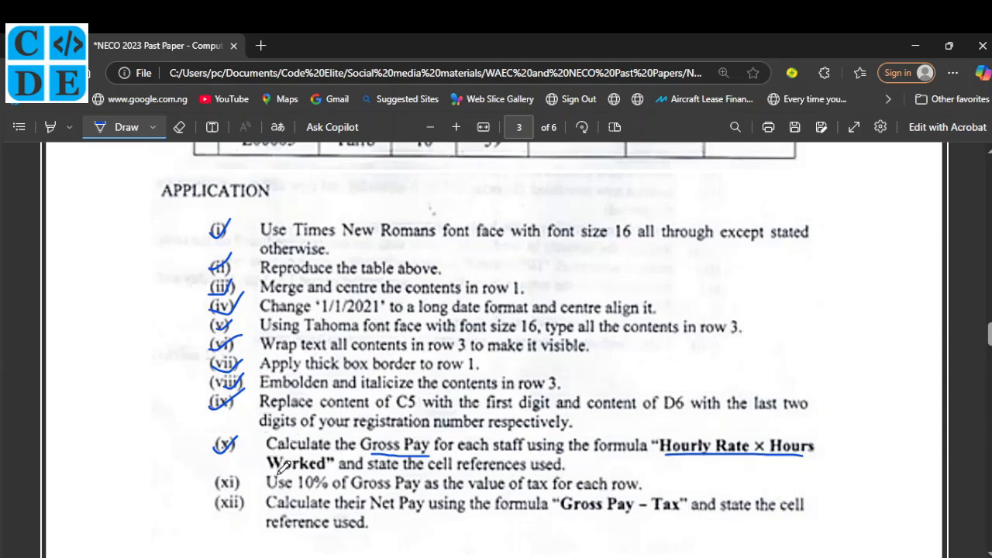
left_click_drag(269, 469, 335, 469)
Enter the formula =C4*D4 in Gross Pay cell E4.
key("alt+Tab")
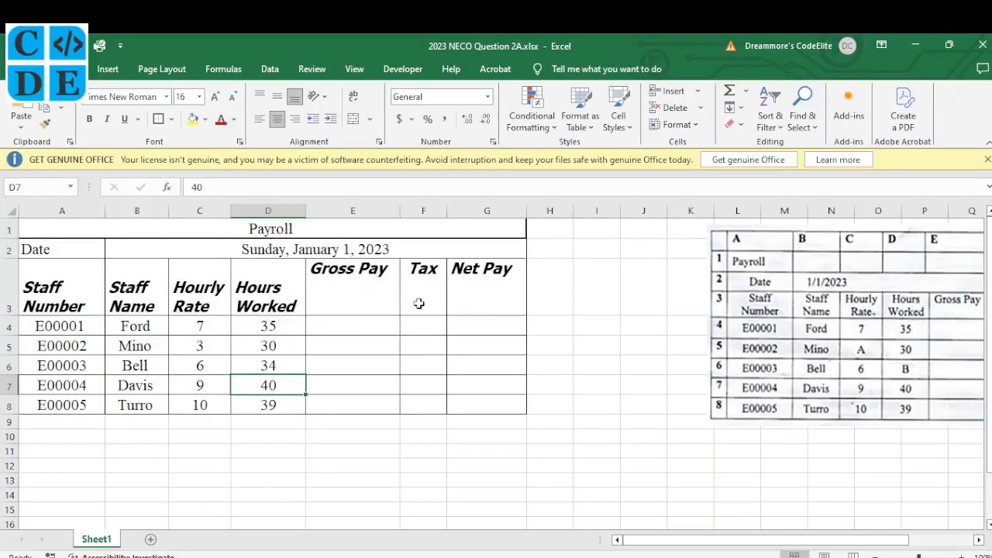
left_click(337, 322)
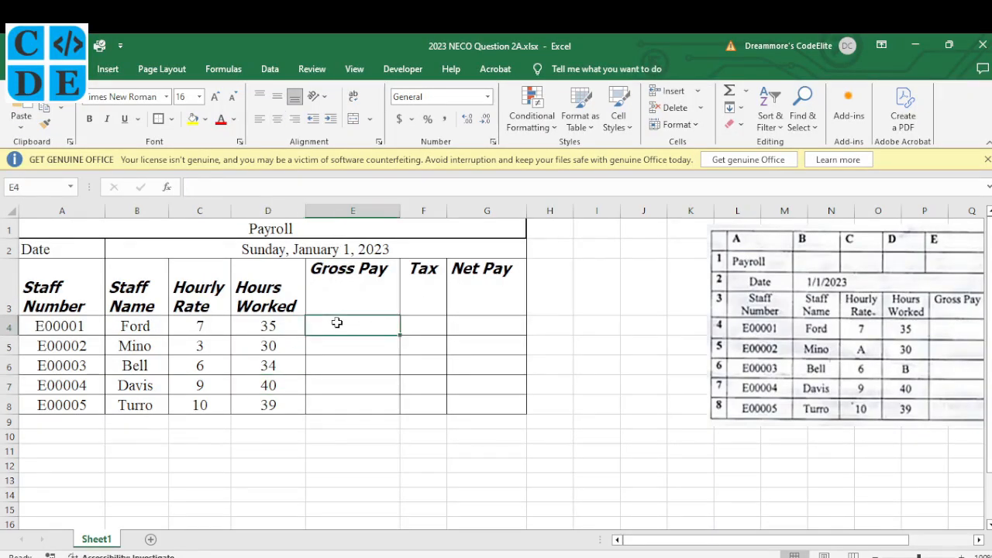
type("=")
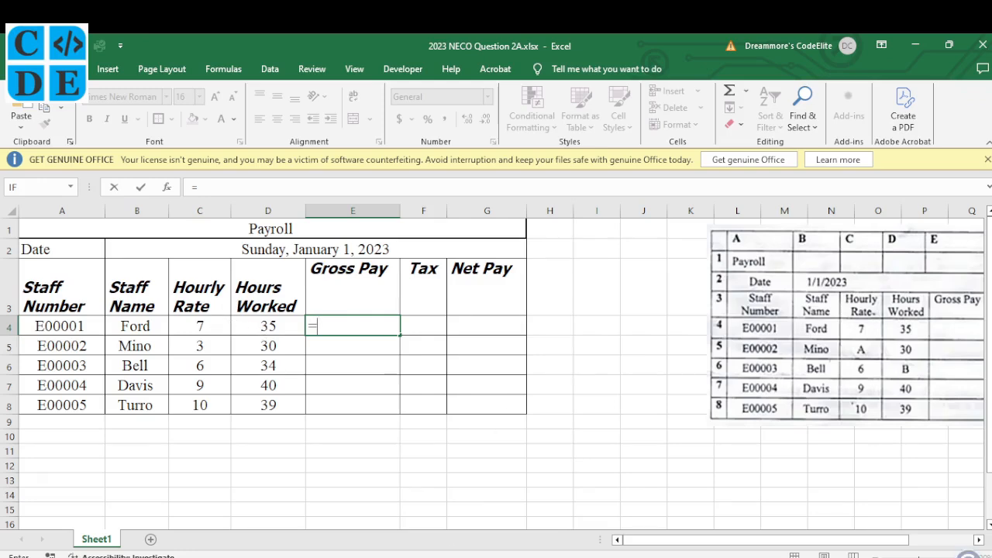
key("alt+Tab")
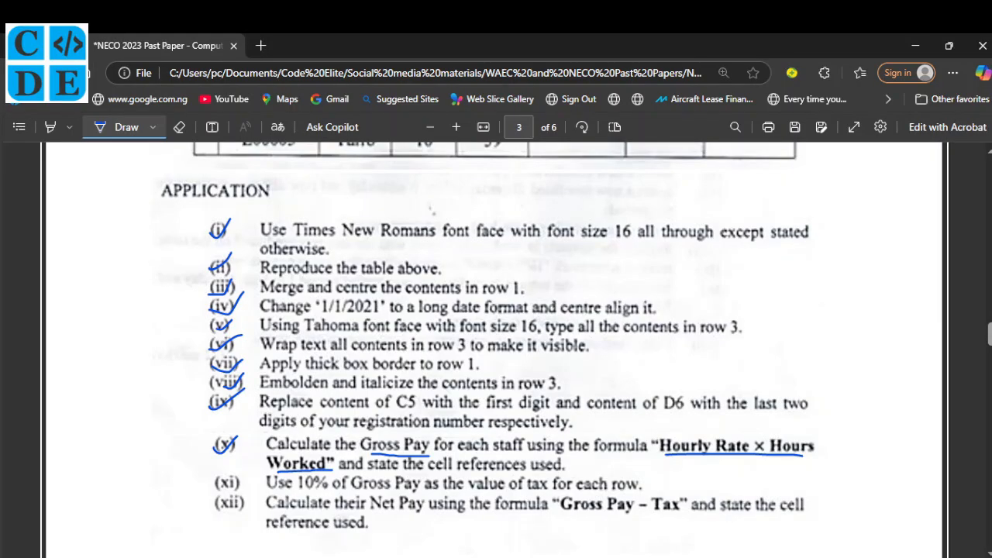
key("alt+Tab")
left_click(214, 325)
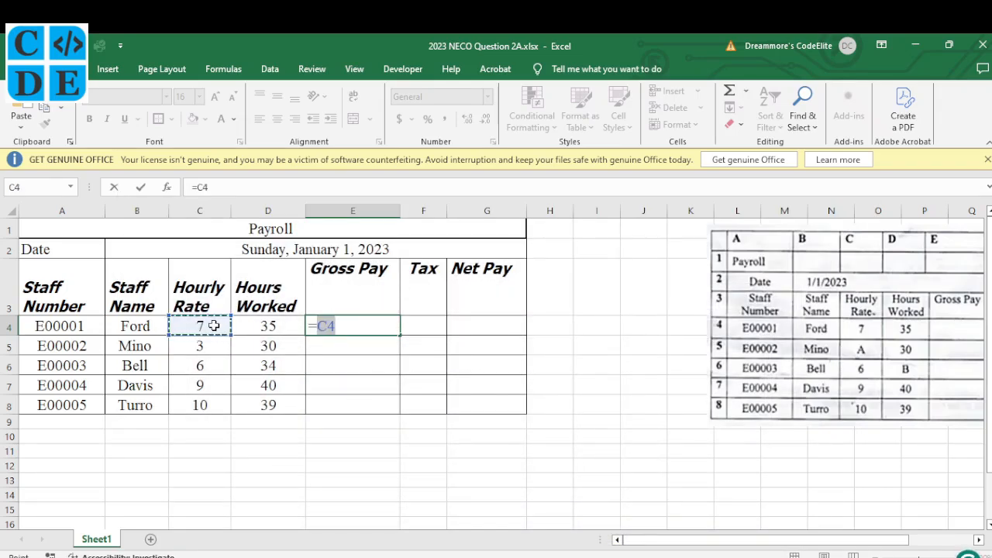
type("*")
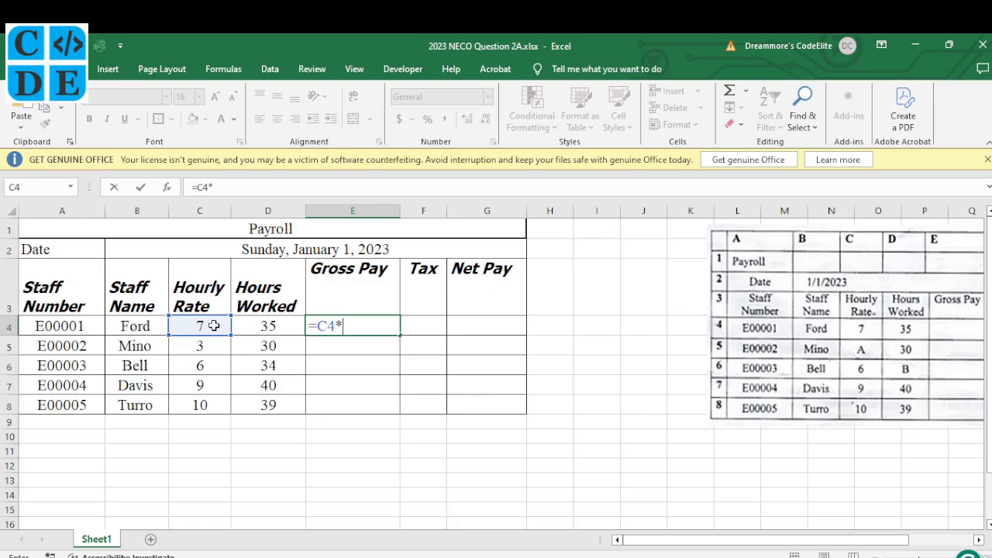
left_click(263, 328)
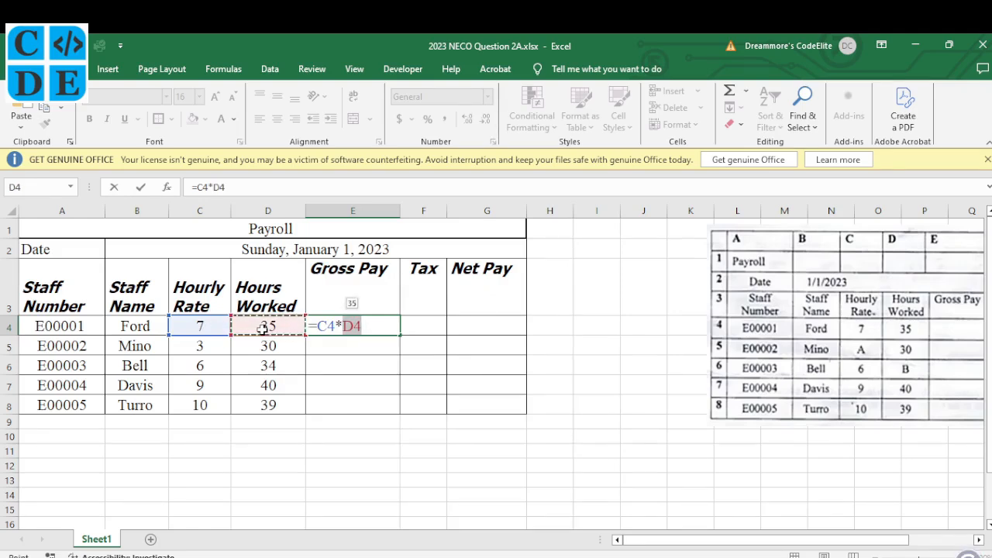
key("Return")
Fill the Gross Pay formula down to E8, giving 245, 90, 204, 360 and 390.
left_click(353, 326)
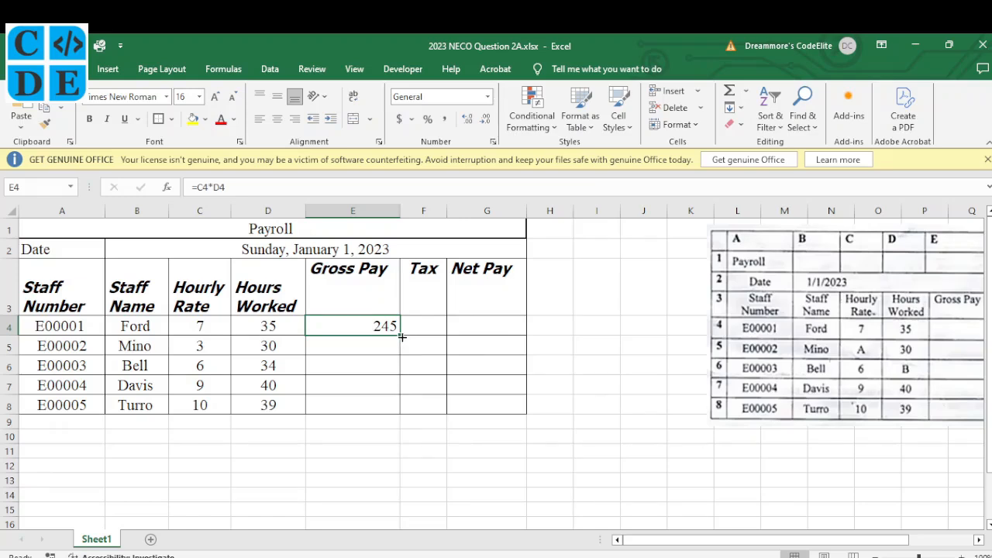
left_click_drag(403, 337, 402, 337)
left_click_drag(402, 338, 399, 410)
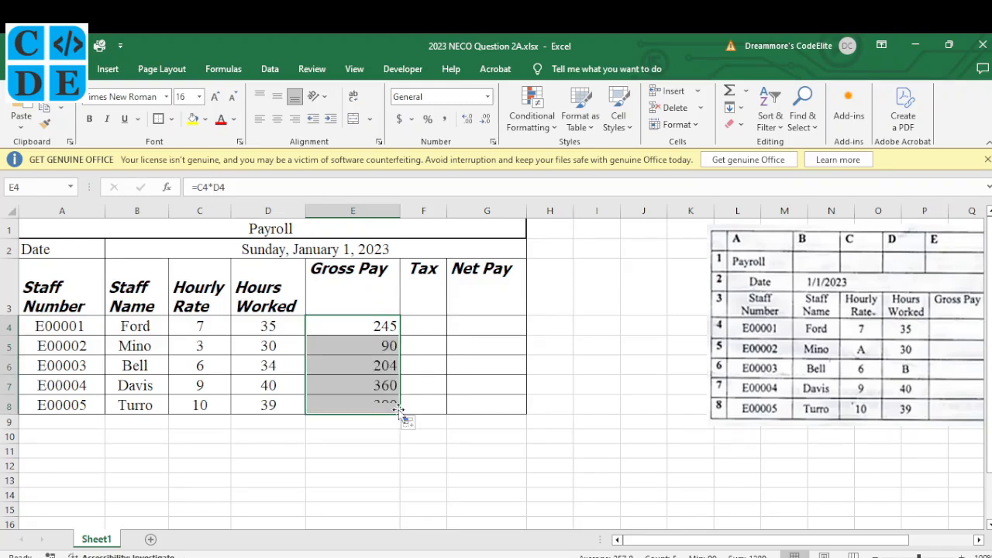
left_click(374, 349)
left_click(377, 365)
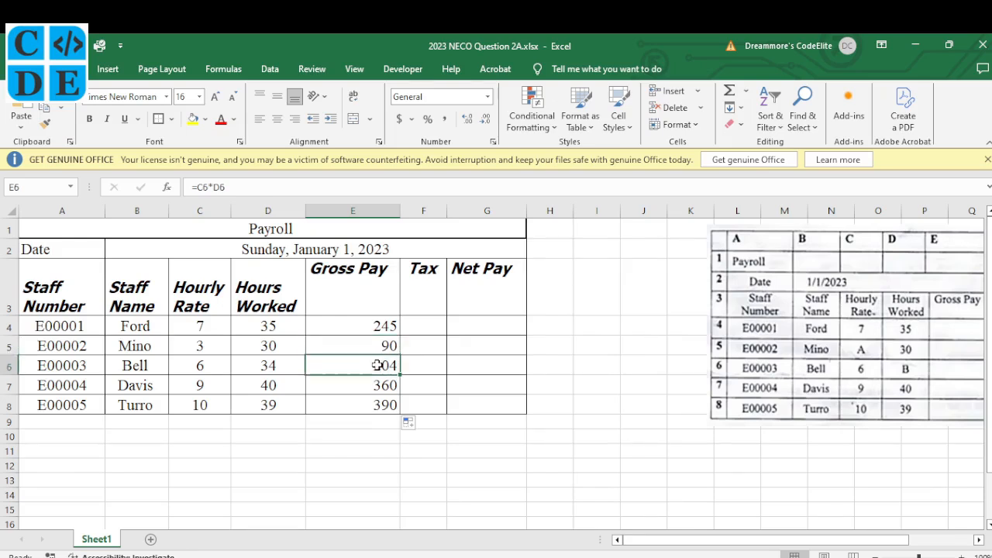
left_click(378, 384)
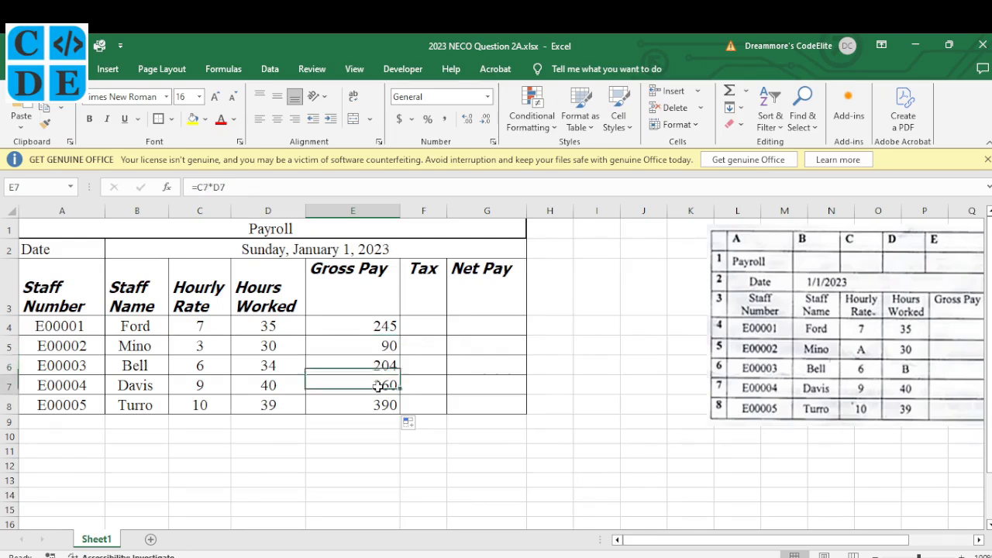
left_click(383, 405)
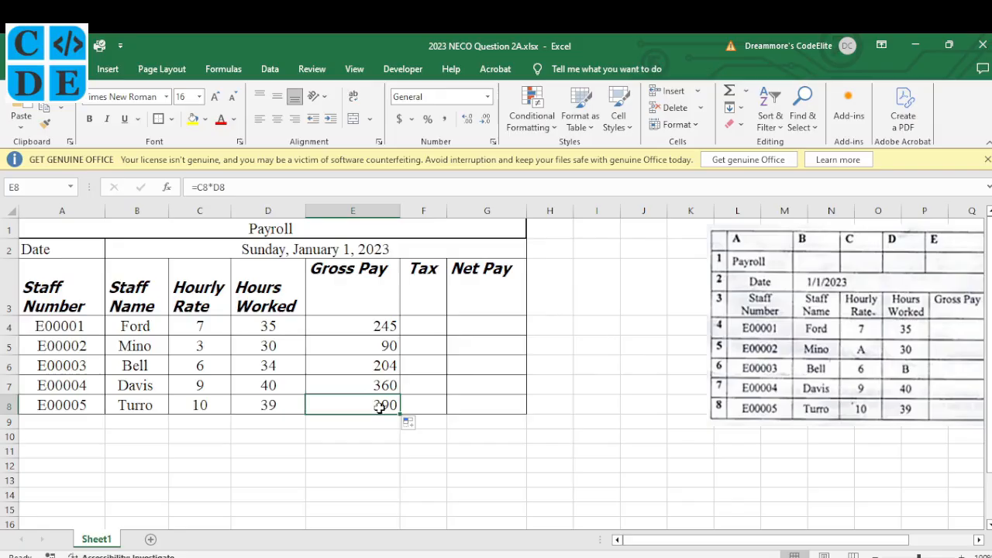
Underline 'state the cell references used' on the question paper.
key("alt+Tab")
left_click_drag(378, 452, 572, 449)
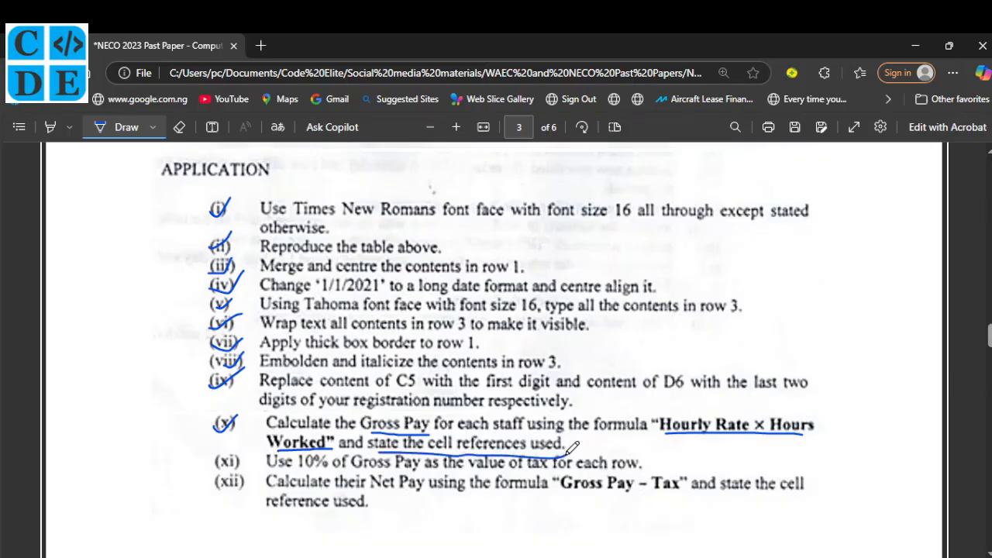
left_click(657, 557)
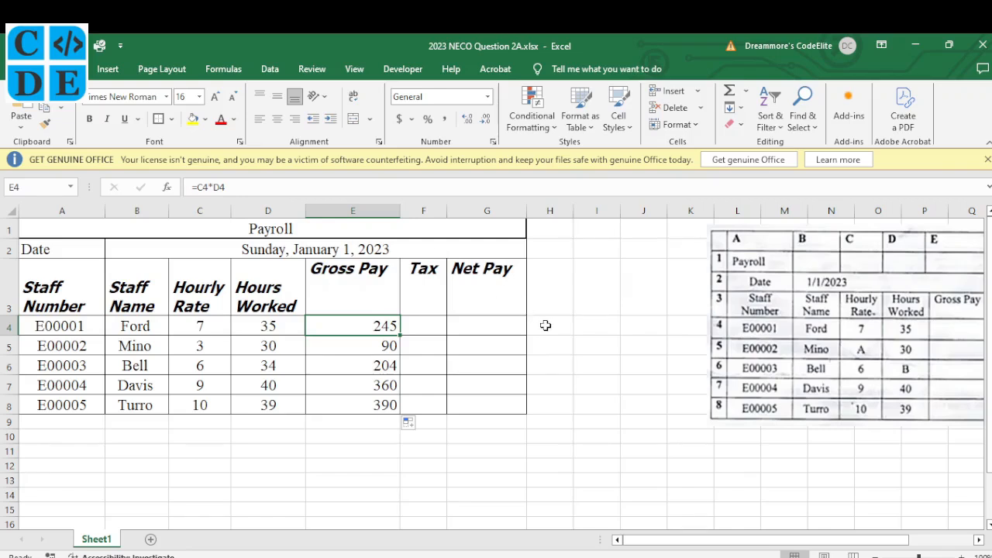
Enter 'Cell references for Gross pay' in H3, wrap its text and widen column H slightly.
left_click(558, 293)
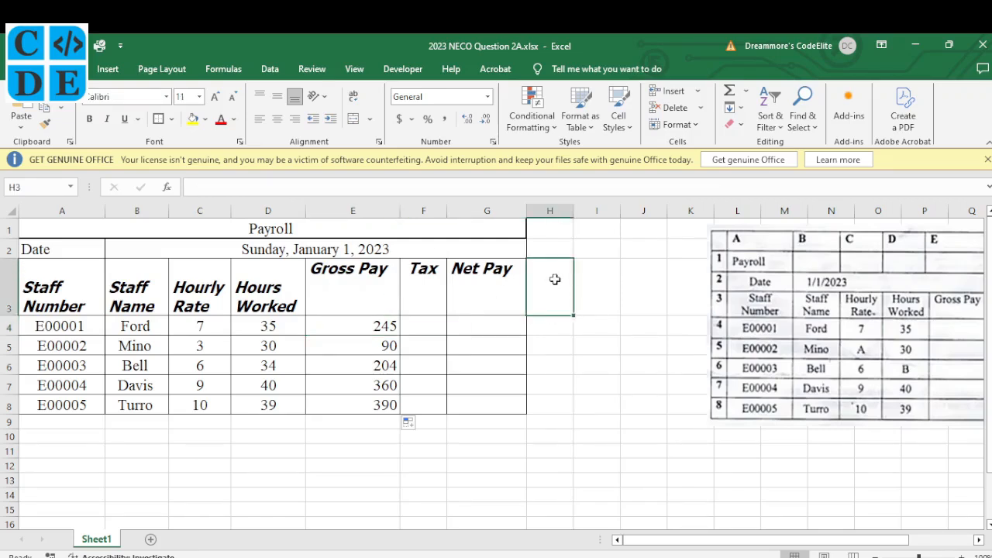
left_click(55, 422)
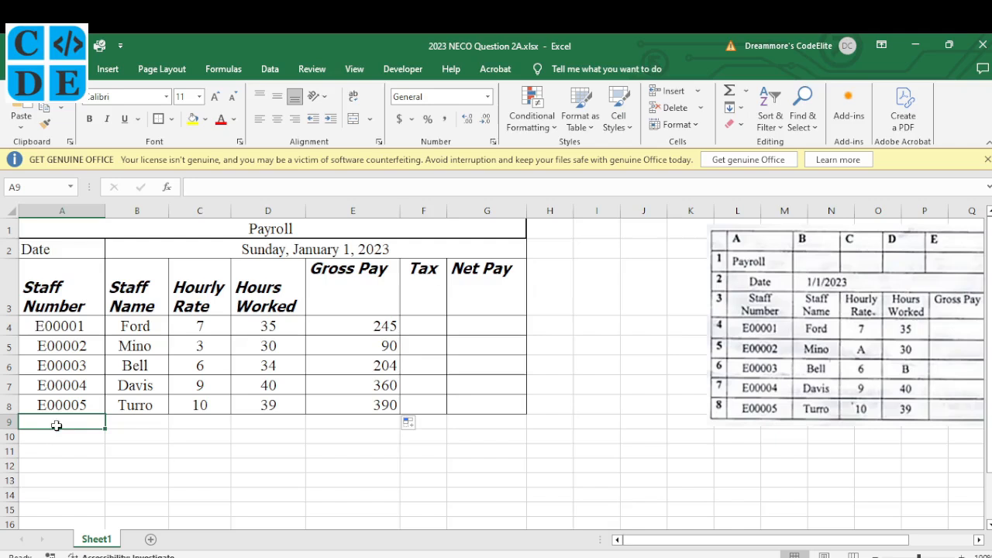
left_click(548, 286)
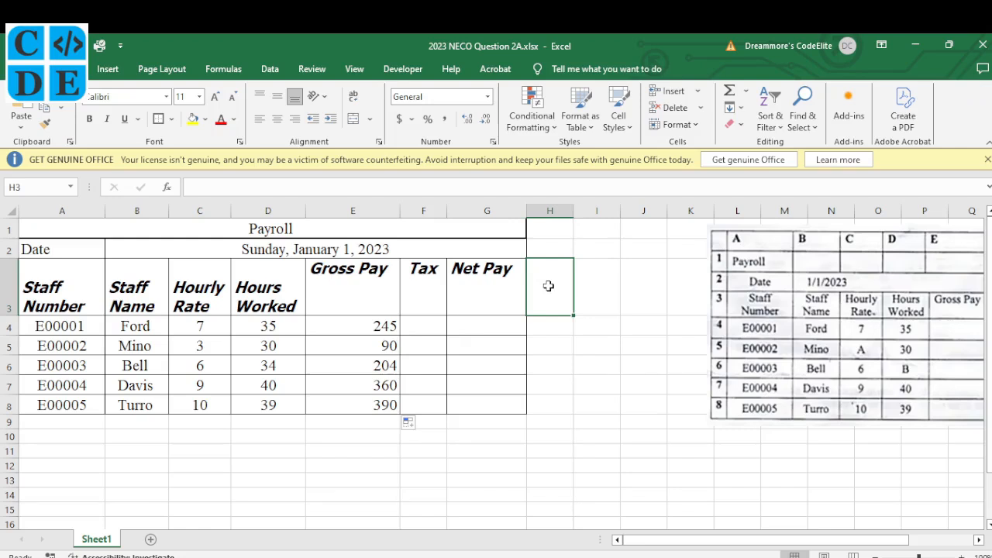
type("Cell Cre")
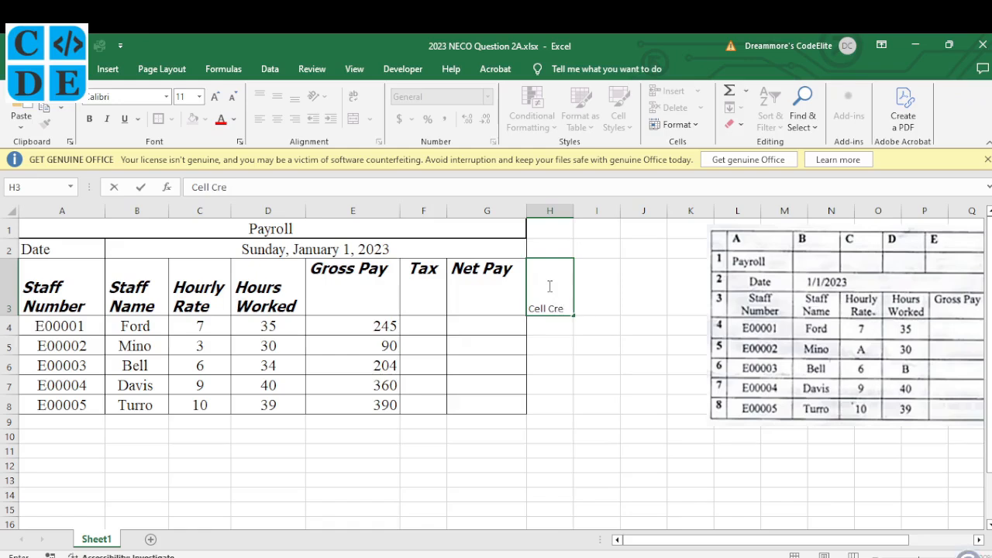
key("BackSpace")
key("BackSpace")
key("BackSpace")
type("references for")
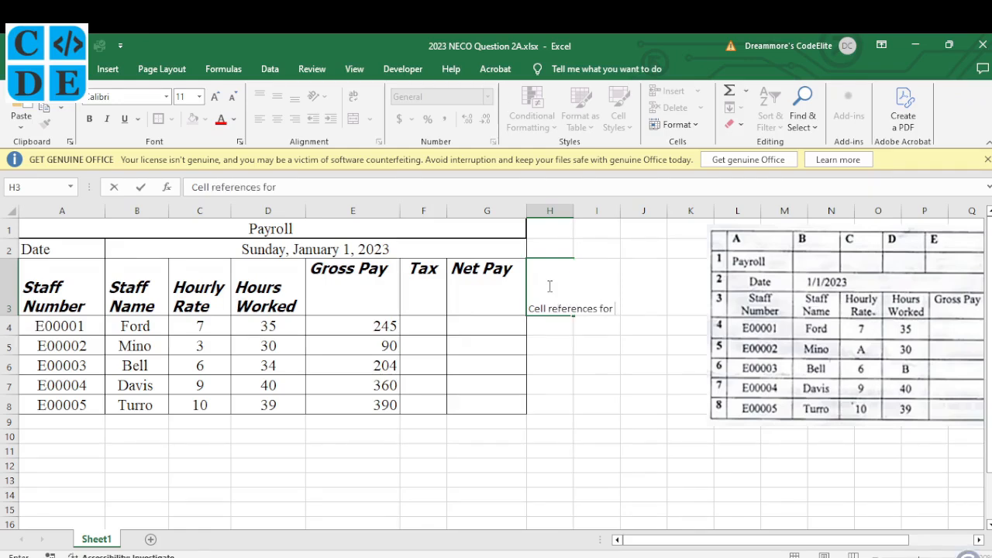
type("Gross pay")
key("ctrl+Return")
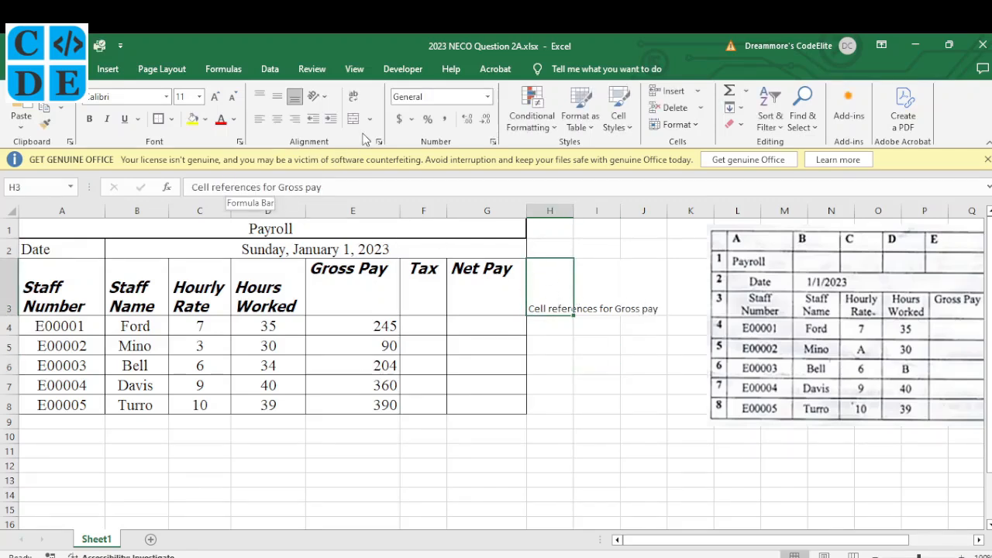
left_click(354, 97)
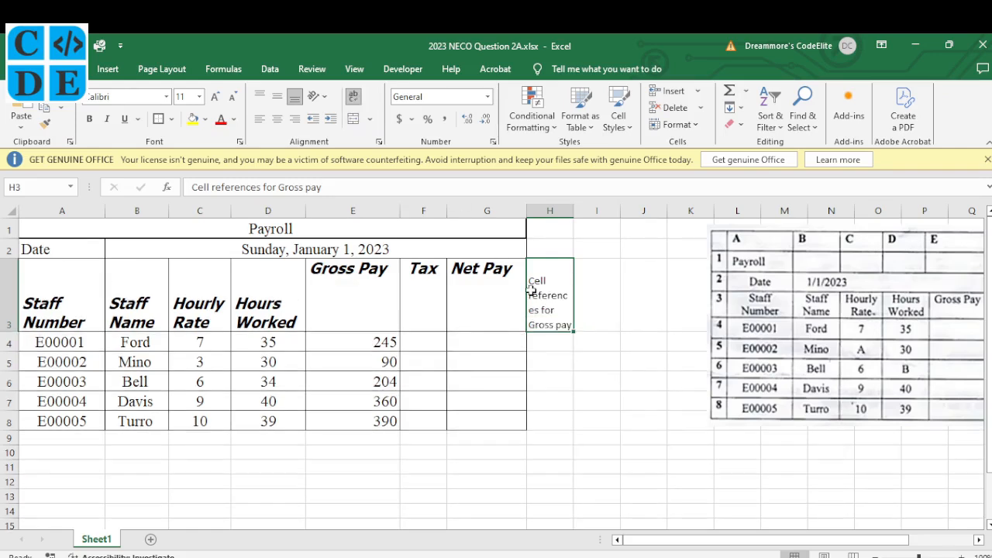
left_click_drag(573, 211, 598, 214)
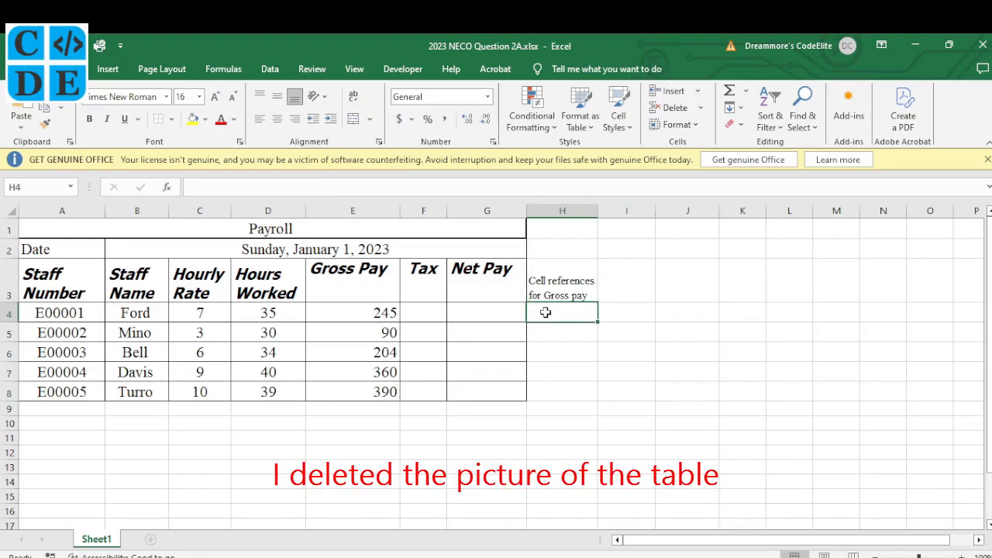
Enter =FORMULATEXT(E4) in H4 to display E4's formula as text.
type("=")
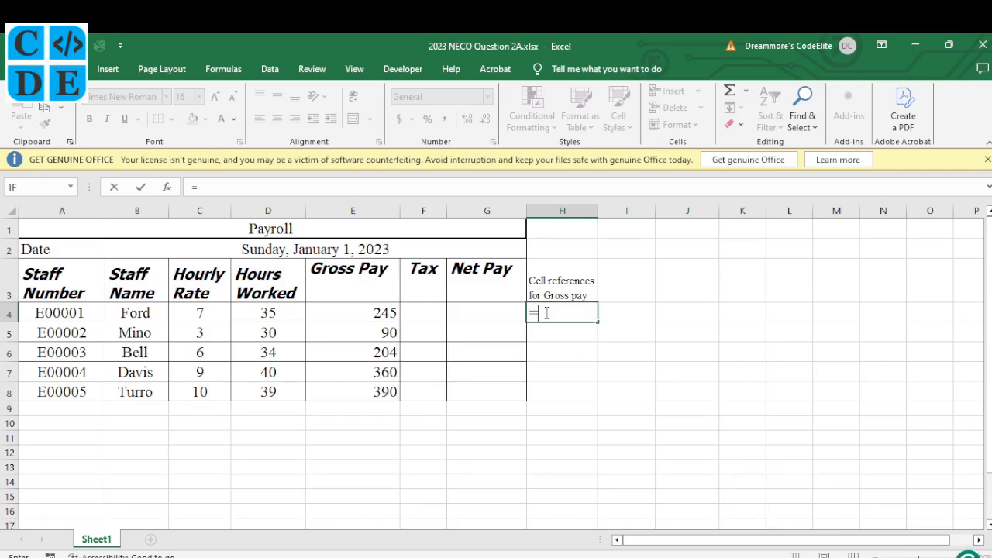
type("formu")
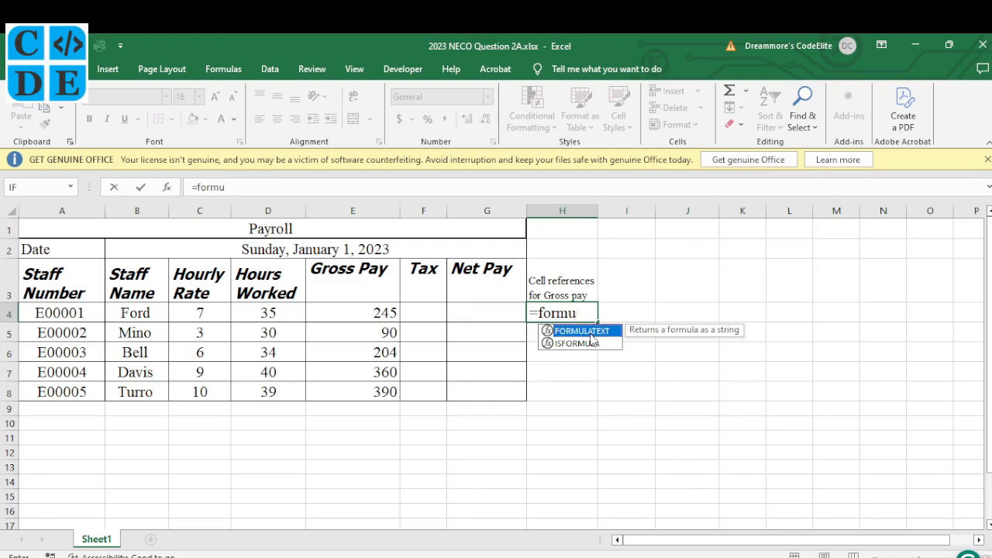
key("Tab")
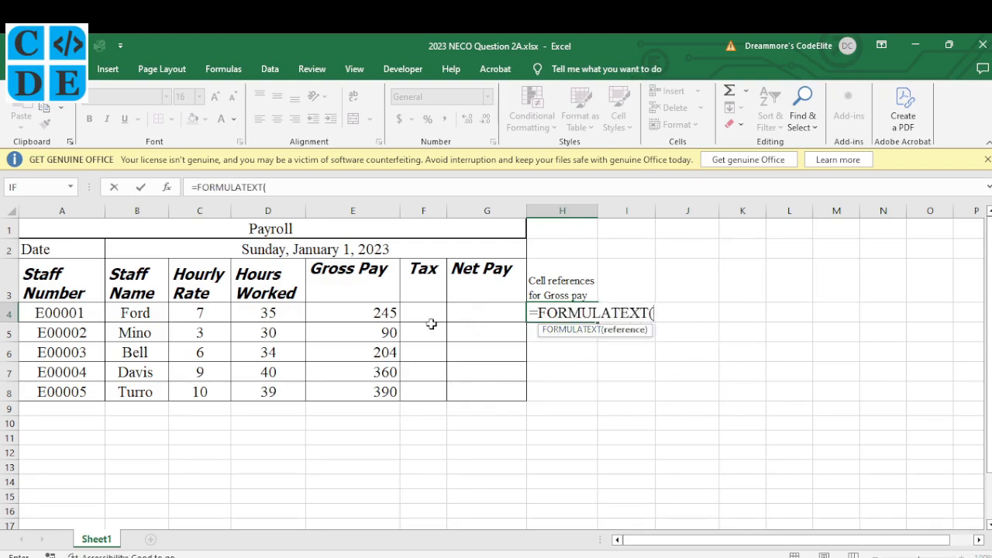
left_click(370, 314)
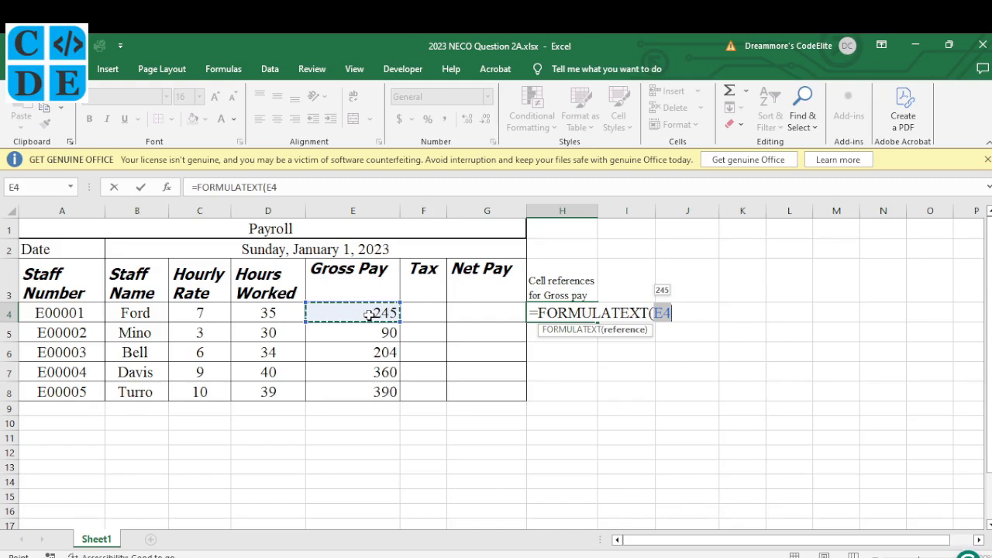
type(")")
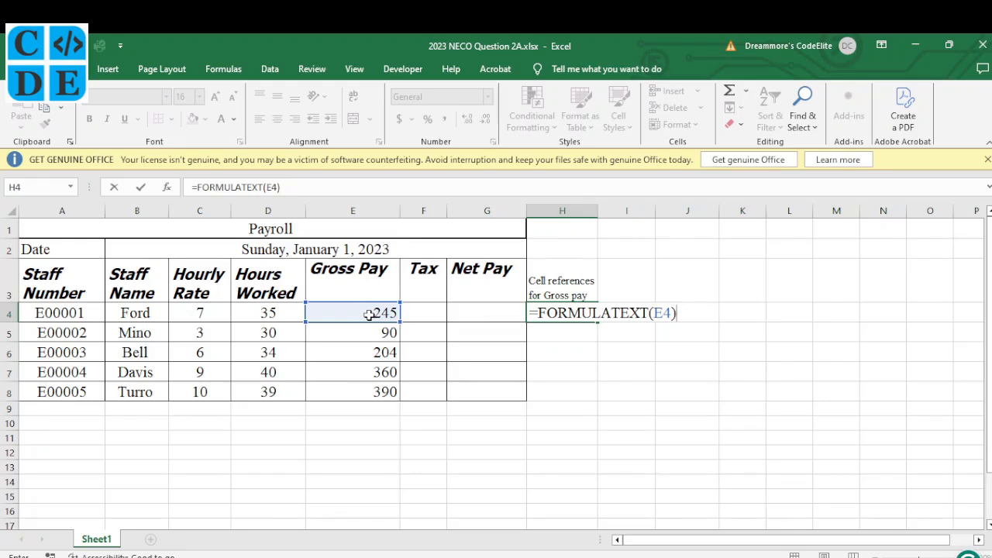
key("Return")
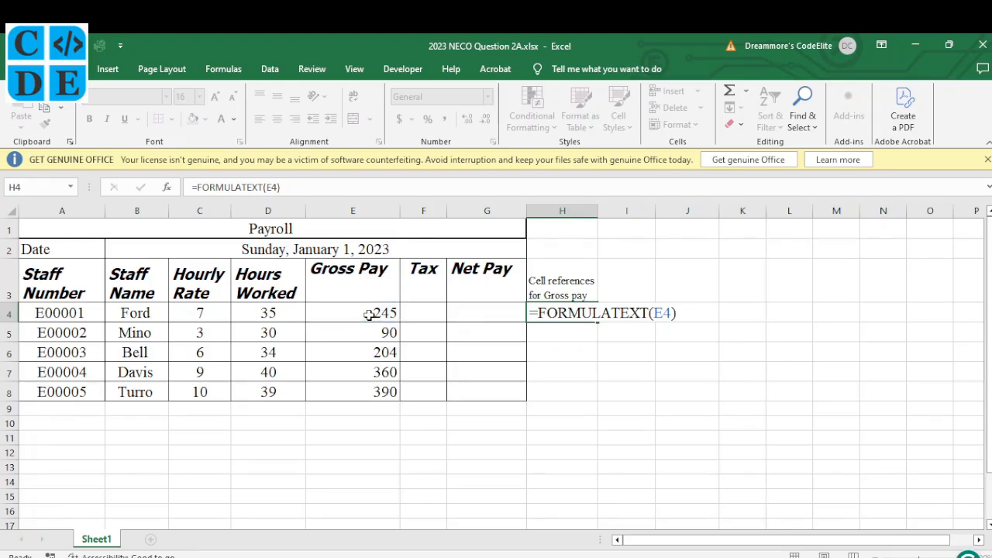
Fill the formula text down to H8 (=C4*D4 through =C8*D8) and tick item (xi).
left_click(580, 315)
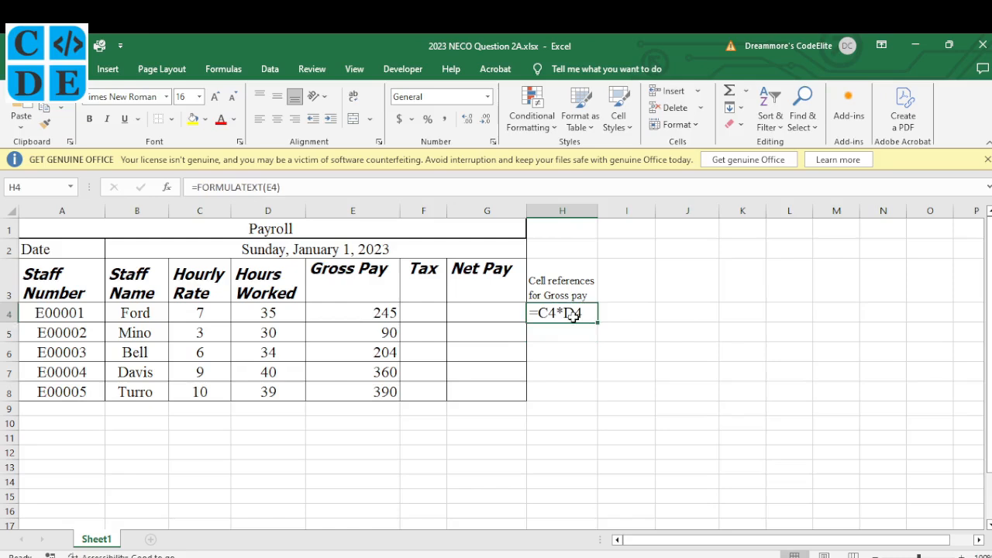
left_click(373, 311)
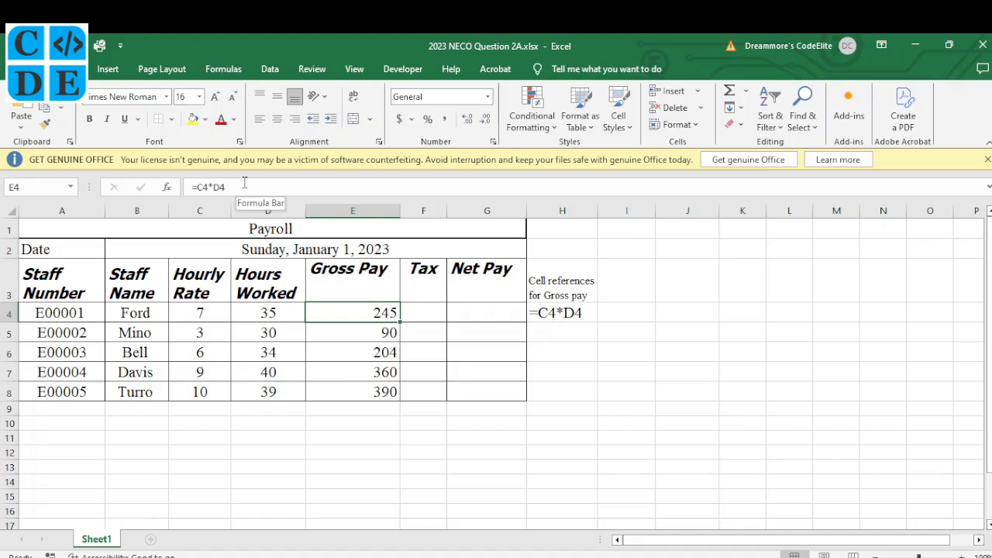
left_click(583, 310)
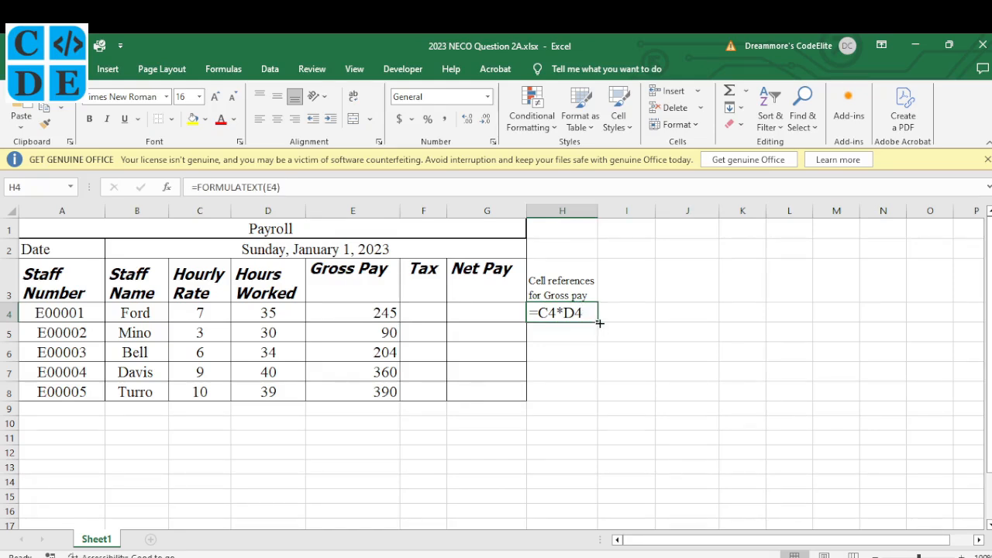
left_click_drag(599, 323, 597, 400)
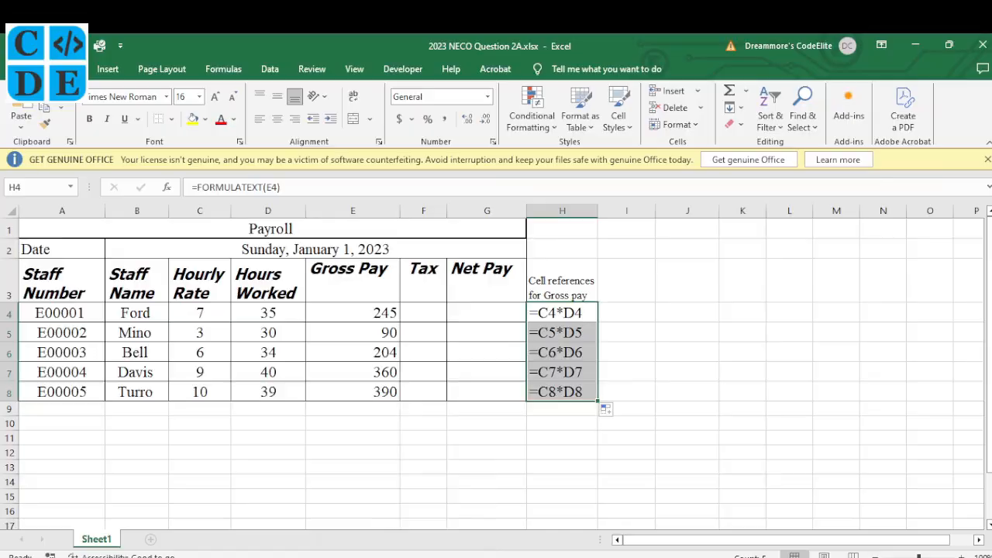
left_click(410, 557)
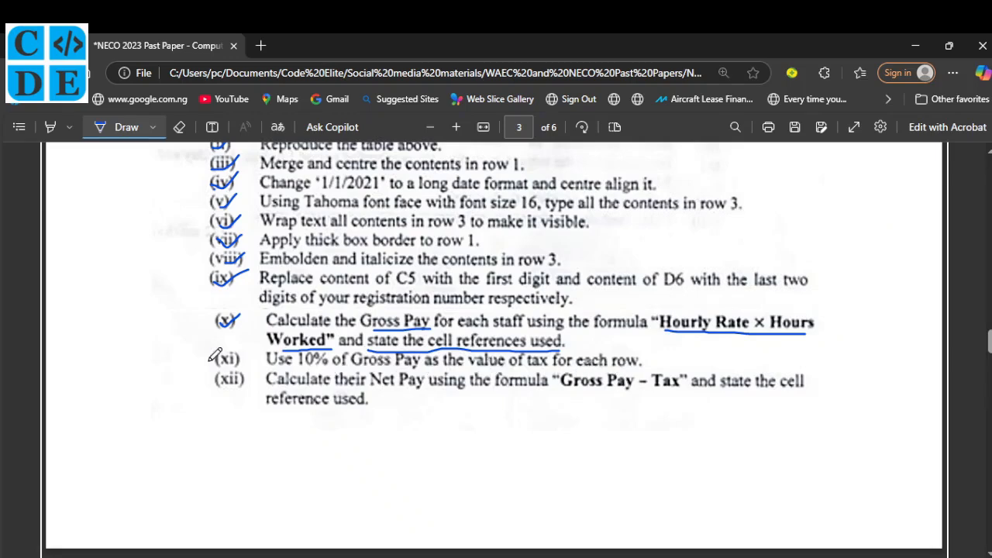
left_click_drag(225, 355, 252, 326)
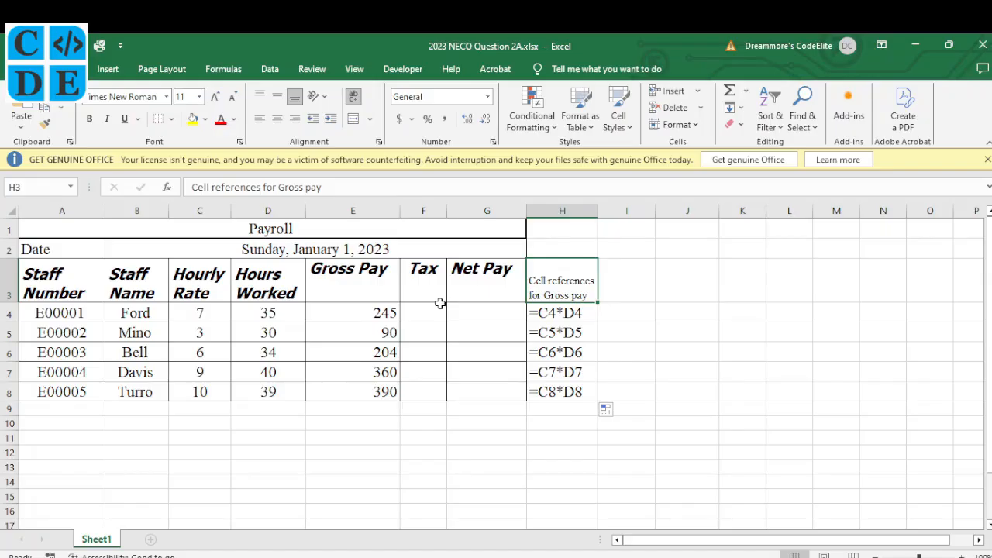
Enter =10%*E4 in F4 and fill to F8, giving tax of 24.5, 9, 20.4, 36, 39.
left_click(428, 310)
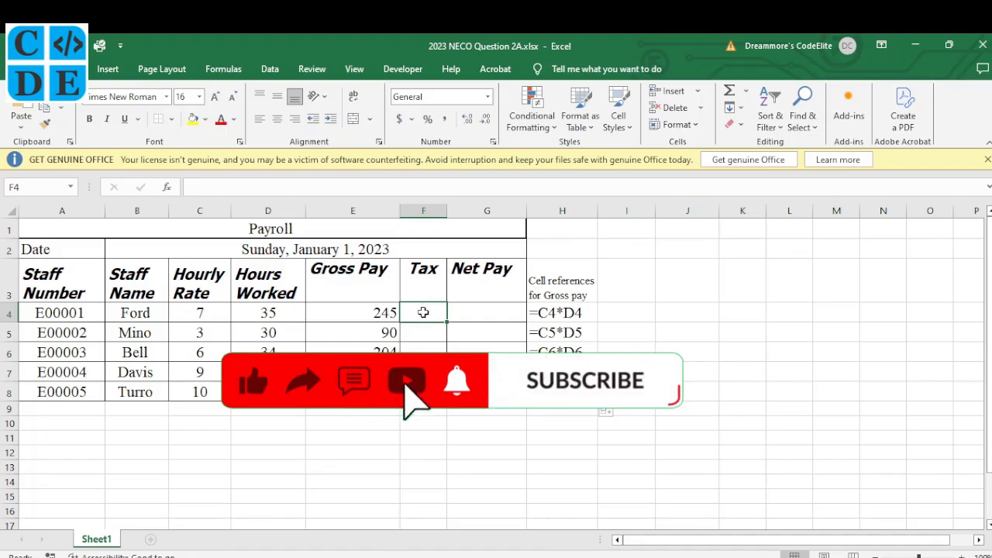
type("=")
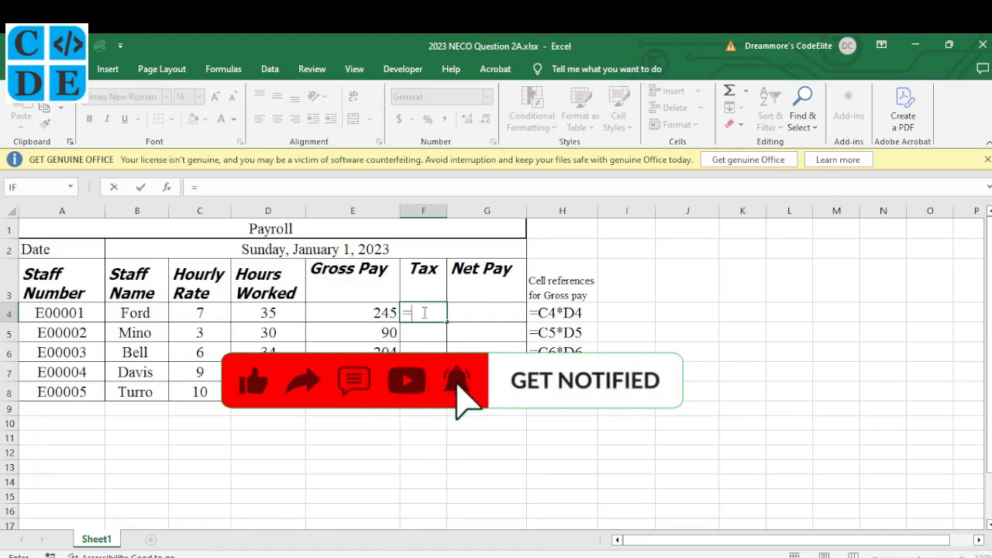
type("10%")
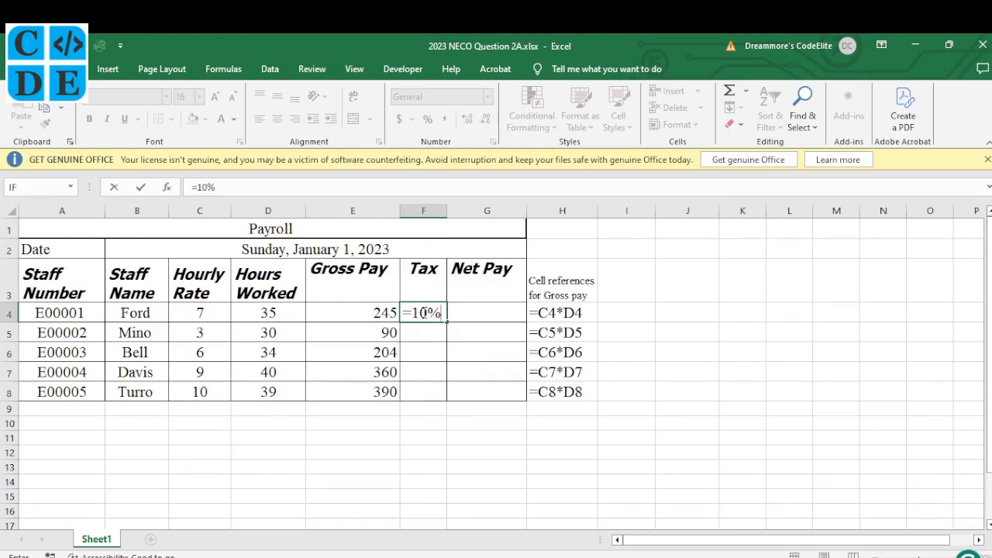
key("Return")
left_click(436, 312)
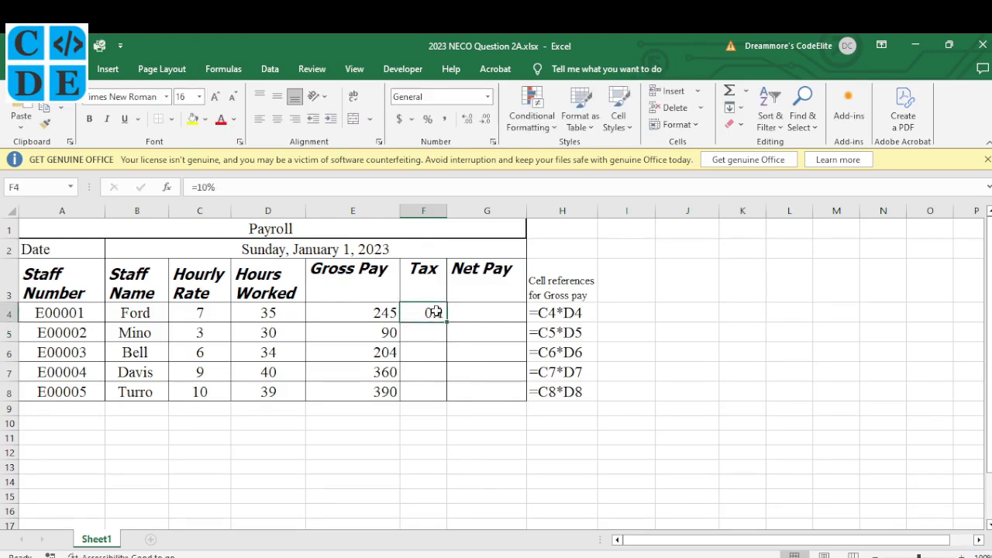
left_click(280, 187)
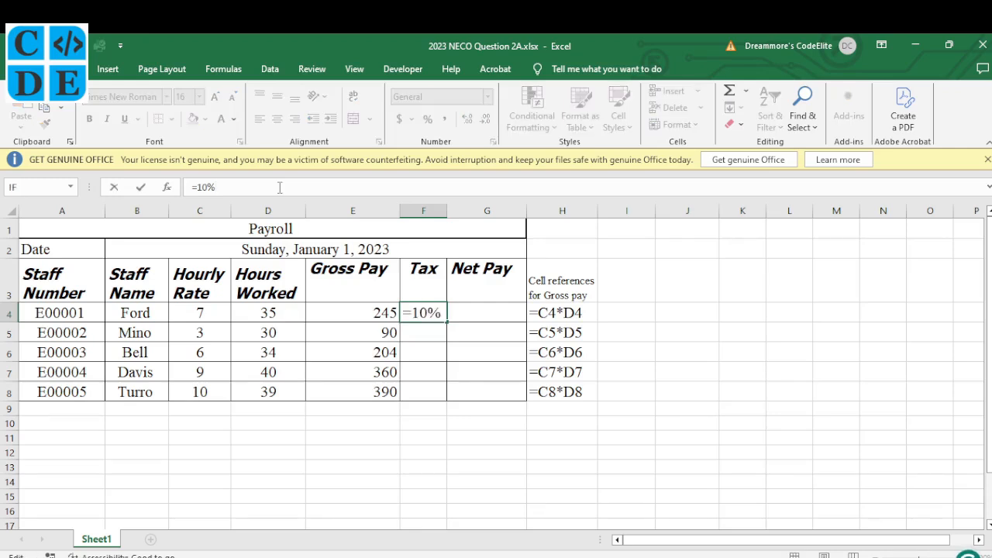
type("*")
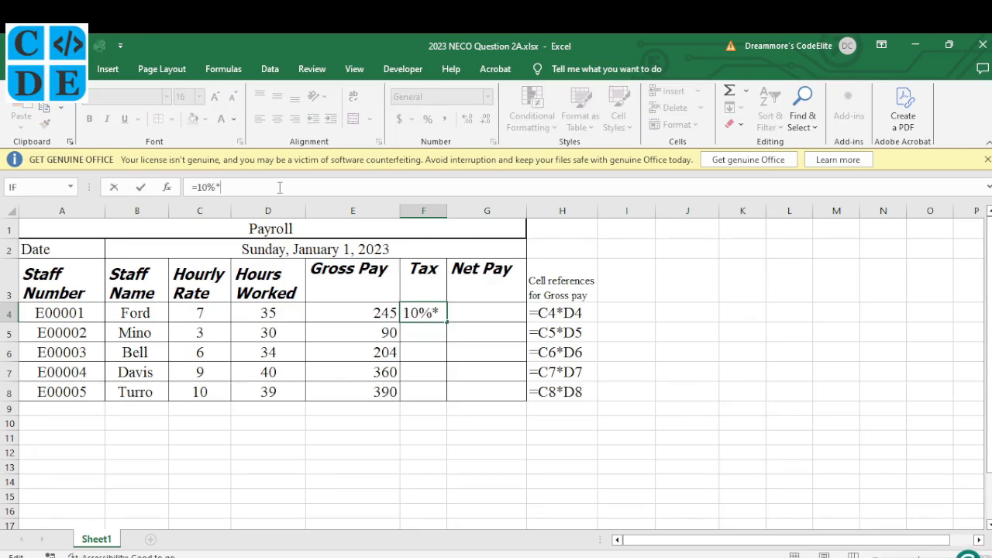
left_click(368, 313)
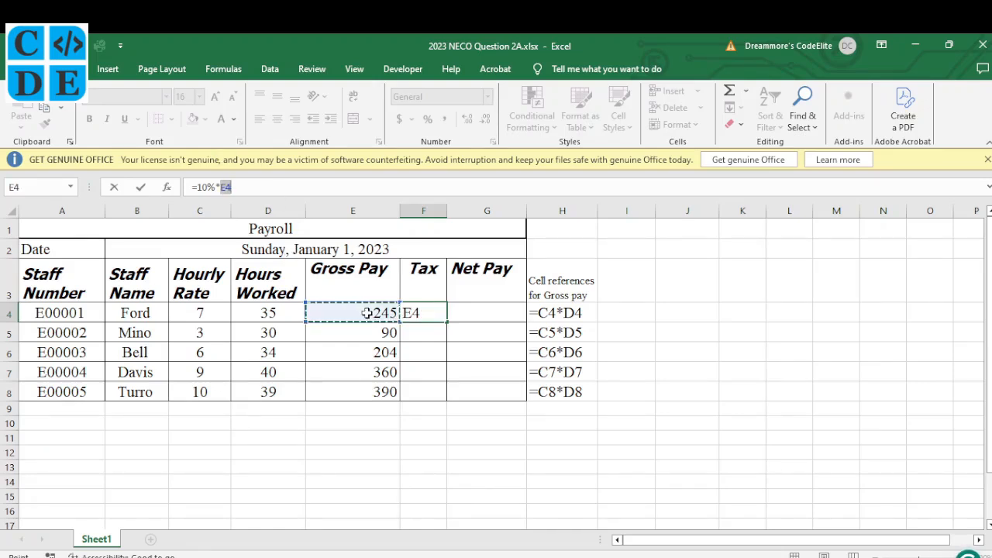
key("Return")
left_click(432, 312)
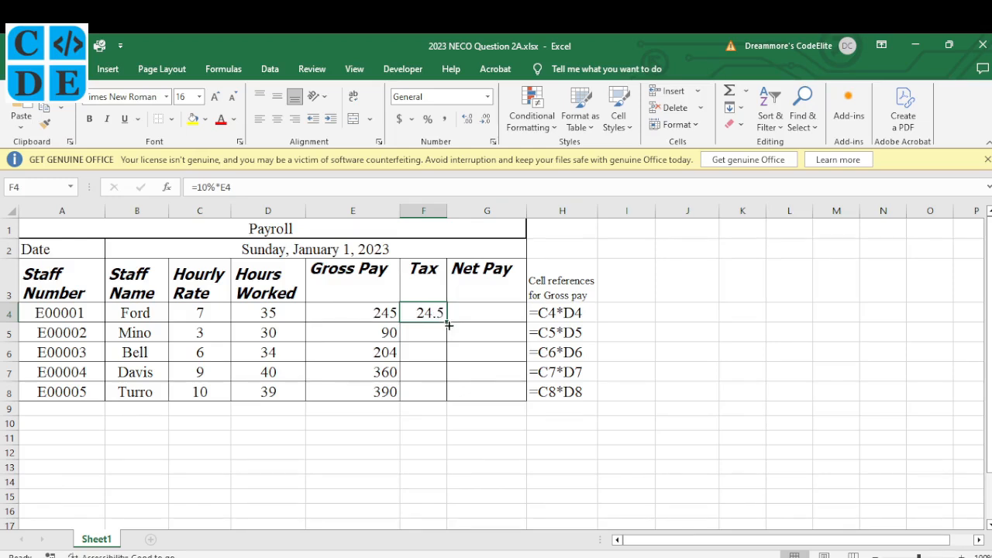
left_click_drag(448, 325, 445, 397)
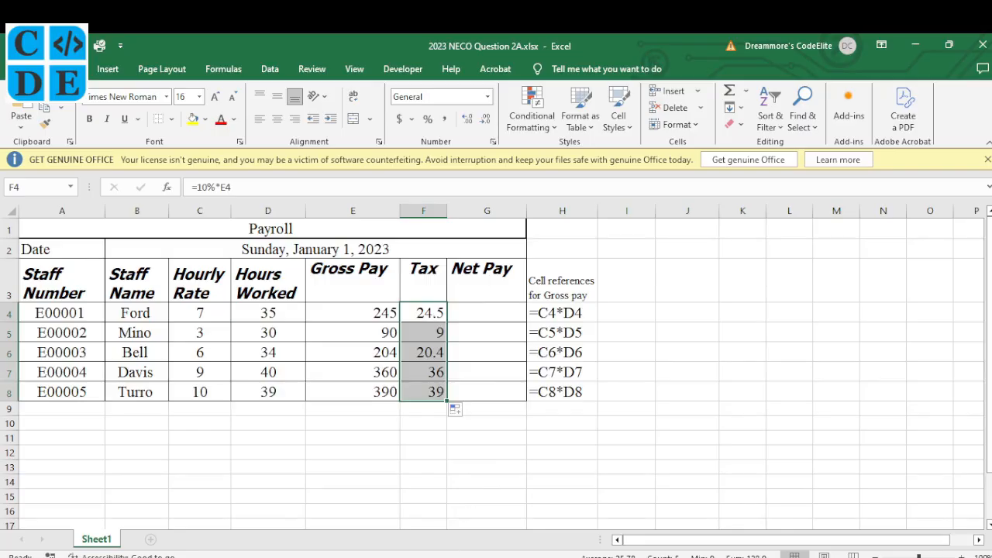
left_click(467, 556)
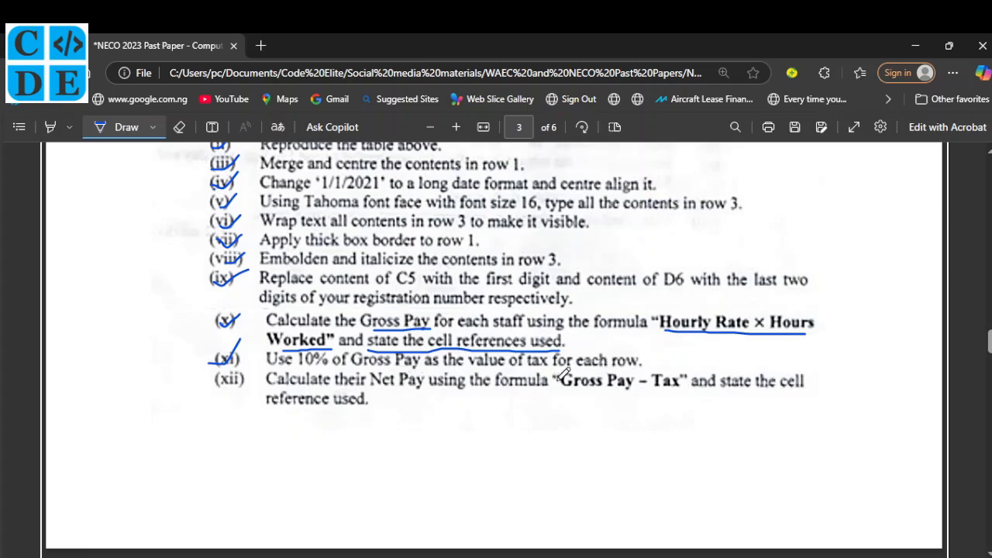
Underline 'tax' in item (xi), tick item (xii) and underline 'Gross Pay – Tax'.
left_click_drag(530, 368, 559, 369)
left_click_drag(219, 377, 264, 360)
left_click_drag(563, 392, 685, 391)
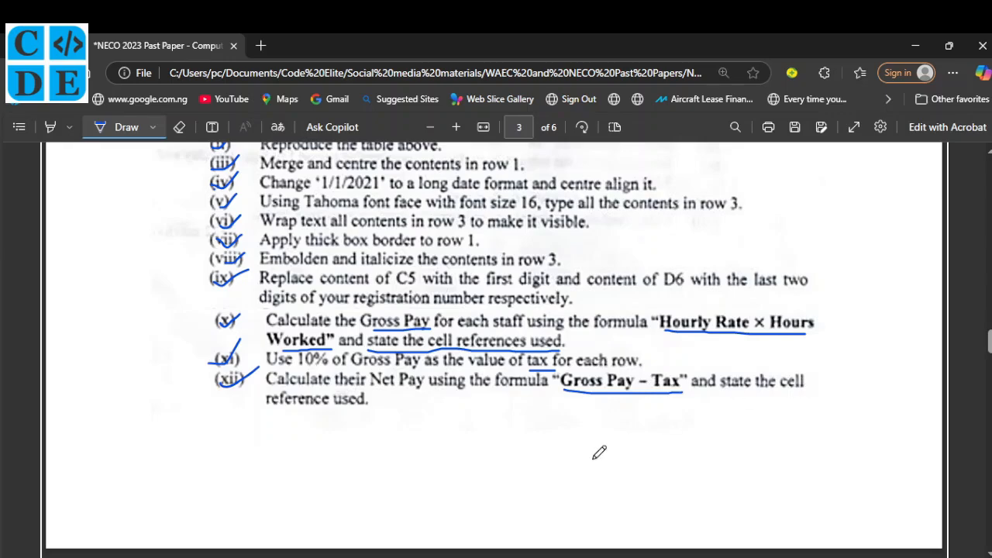
Enter the Net Pay formula =E4-F4 in cell G4.
key("alt+Tab")
left_click(477, 310)
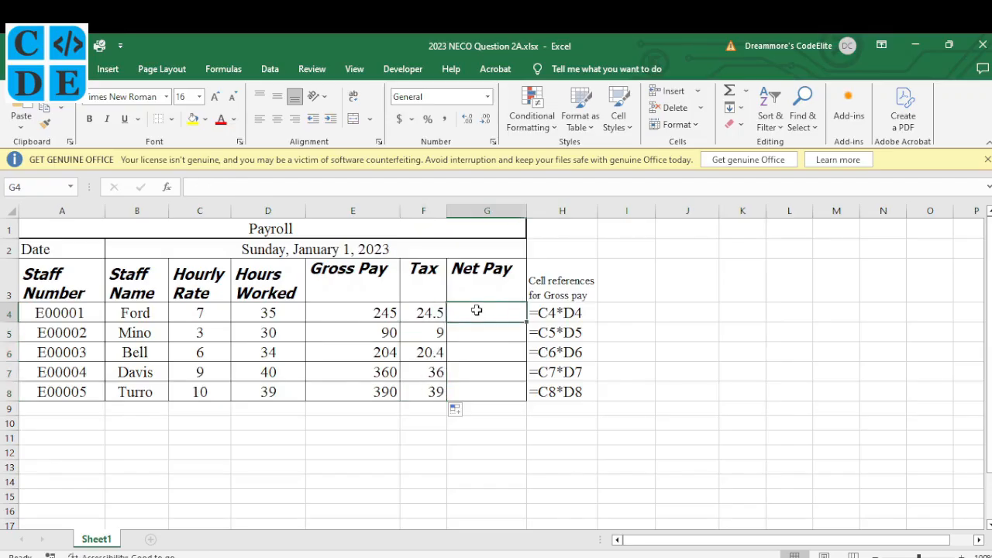
type("=")
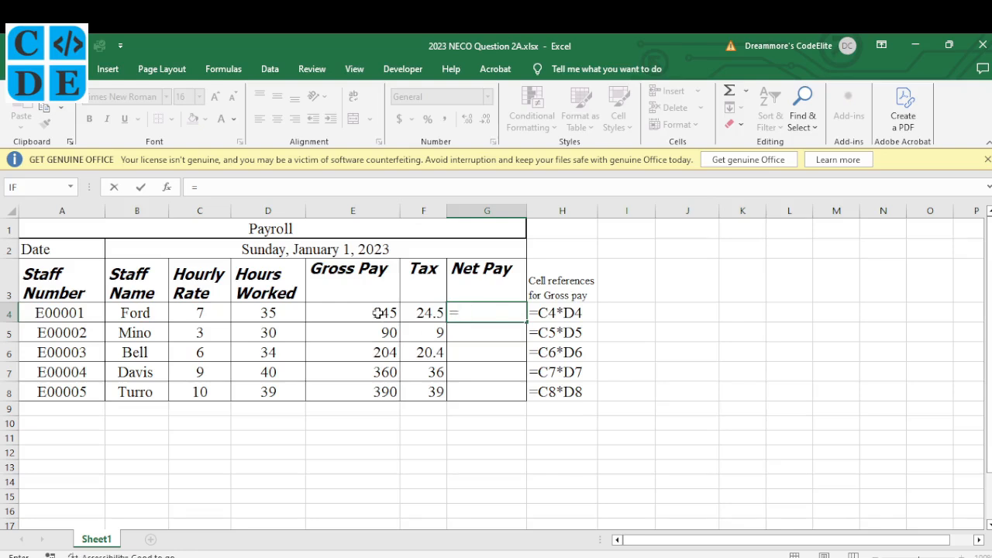
left_click(353, 314)
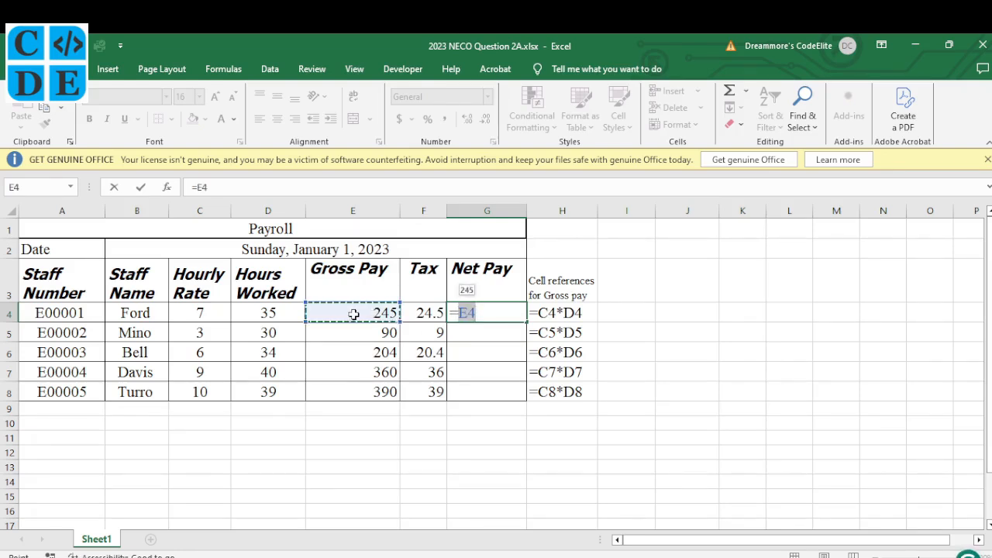
type("-")
left_click(419, 312)
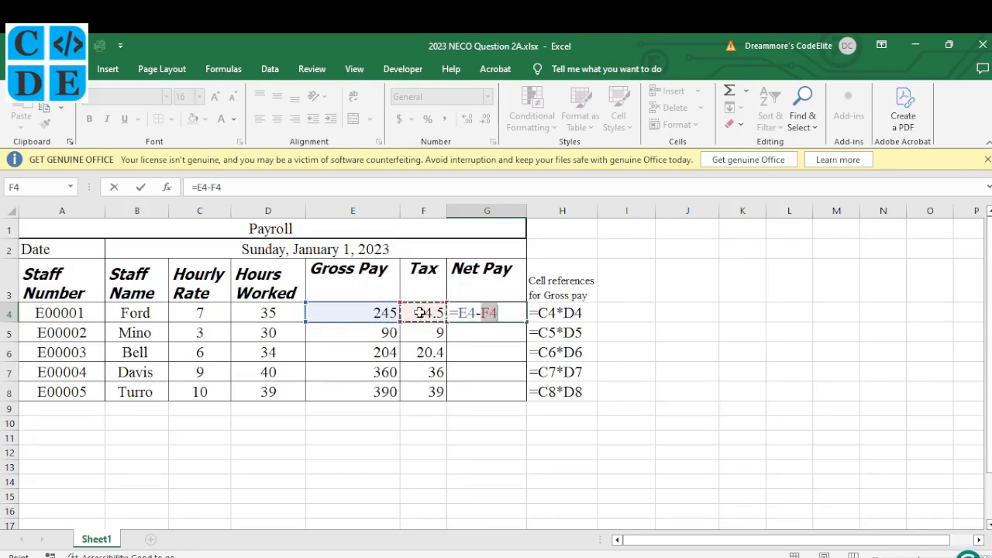
key("Return")
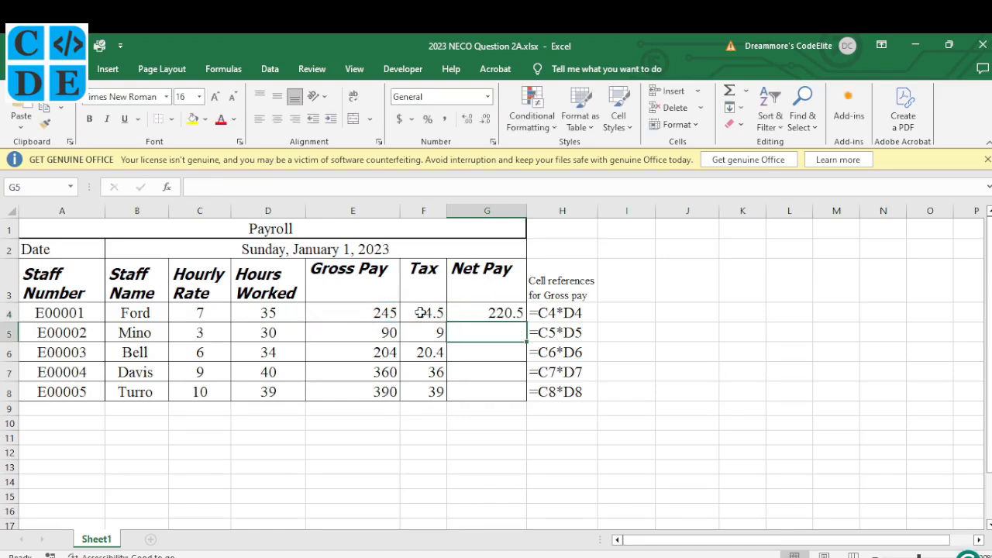
Fill Net Pay down to G8 (220.5–351) and underline 'state the cell' in question (xii).
left_click(521, 313)
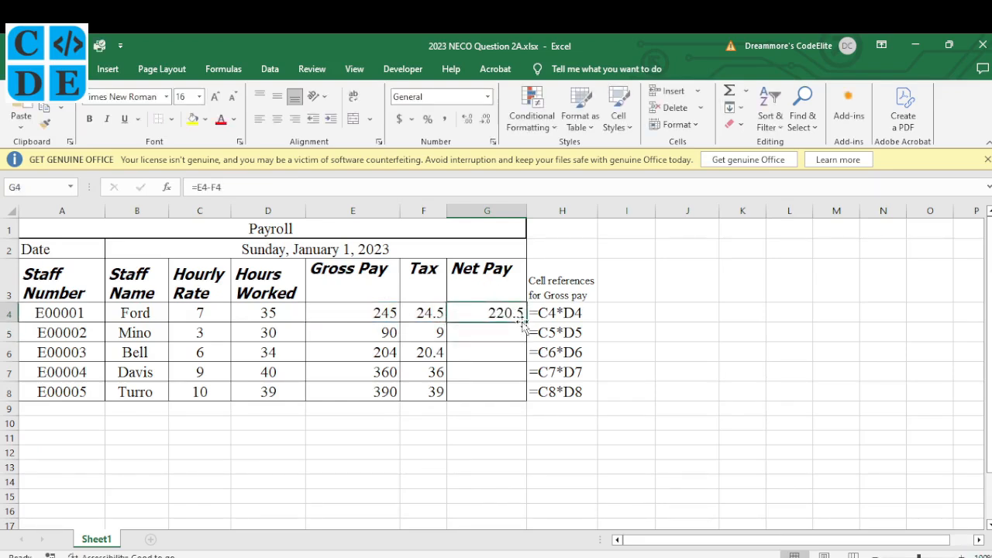
left_click_drag(526, 324, 530, 400)
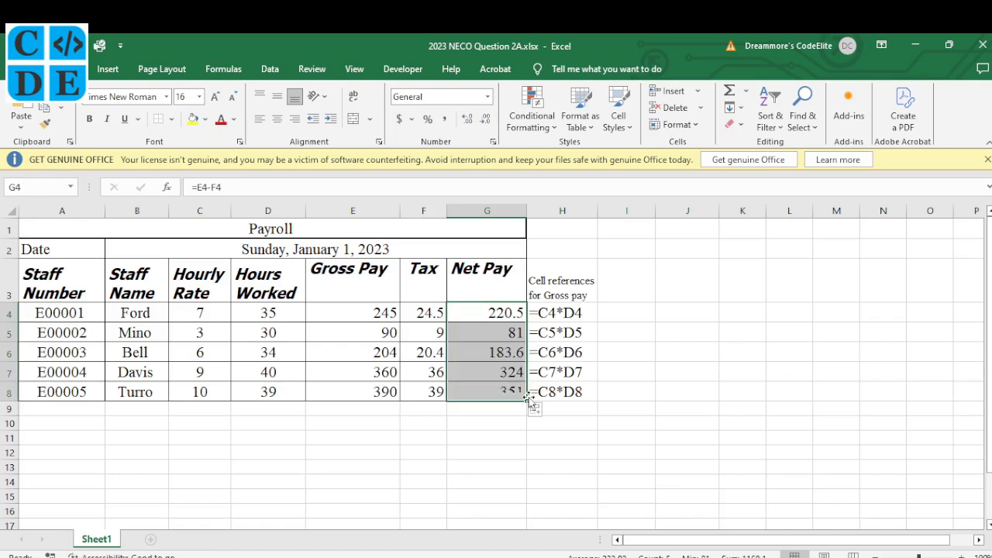
left_click(490, 314)
left_click(498, 337)
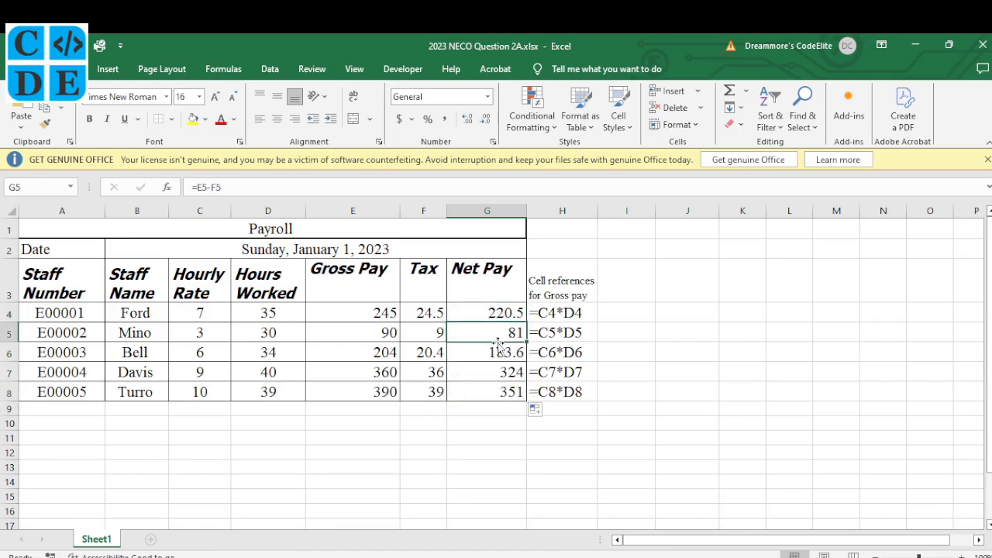
left_click(498, 351)
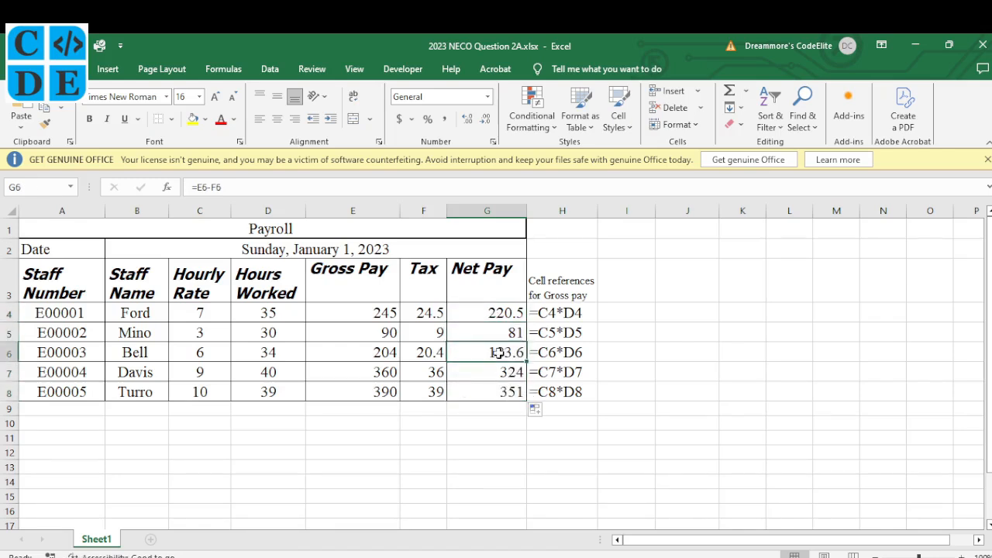
left_click(585, 557)
left_click_drag(730, 390, 793, 392)
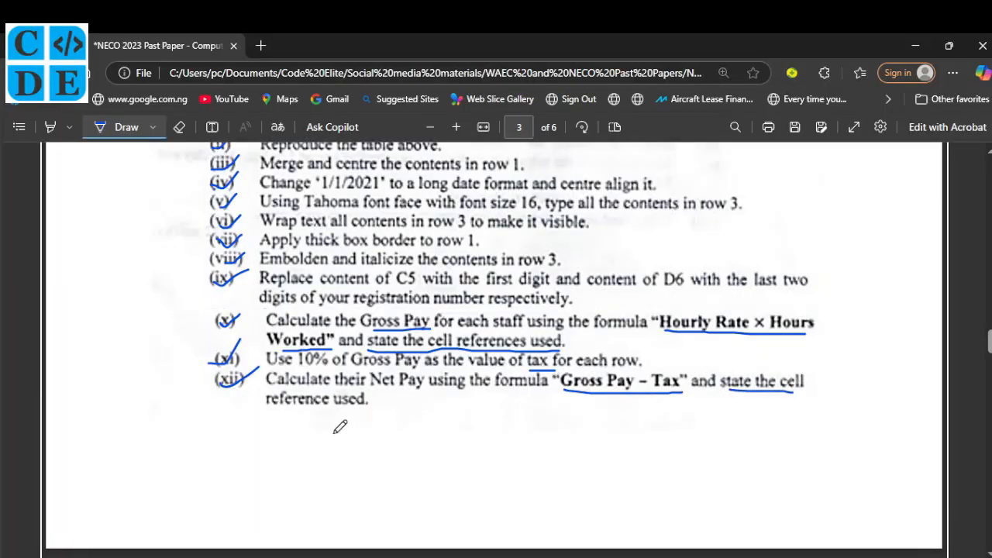
Underline 'reference used' at the end of question (xii).
left_click_drag(288, 409, 366, 406)
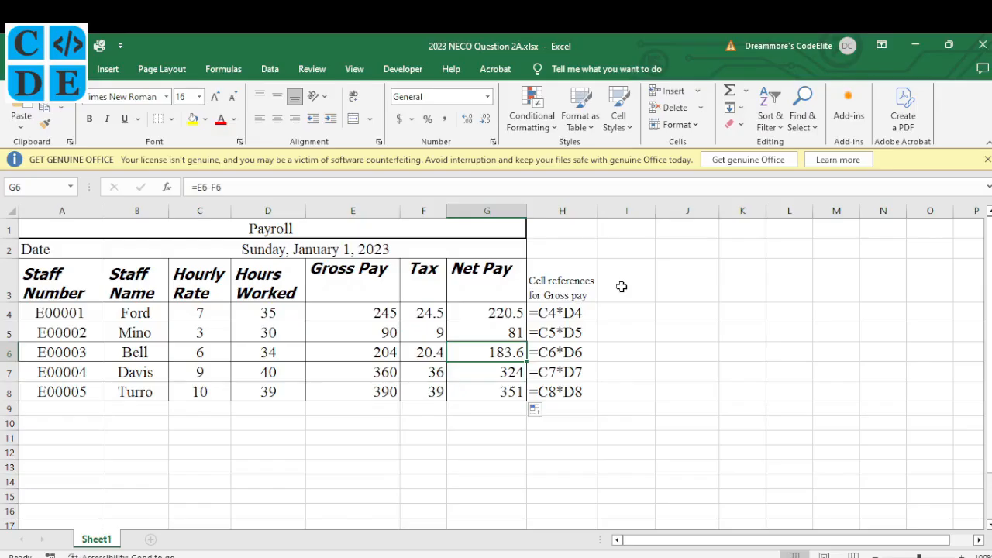
Copy the H3 heading into I3 and change it to 'Cell references for Net pay'.
left_click(622, 287)
left_click(570, 288)
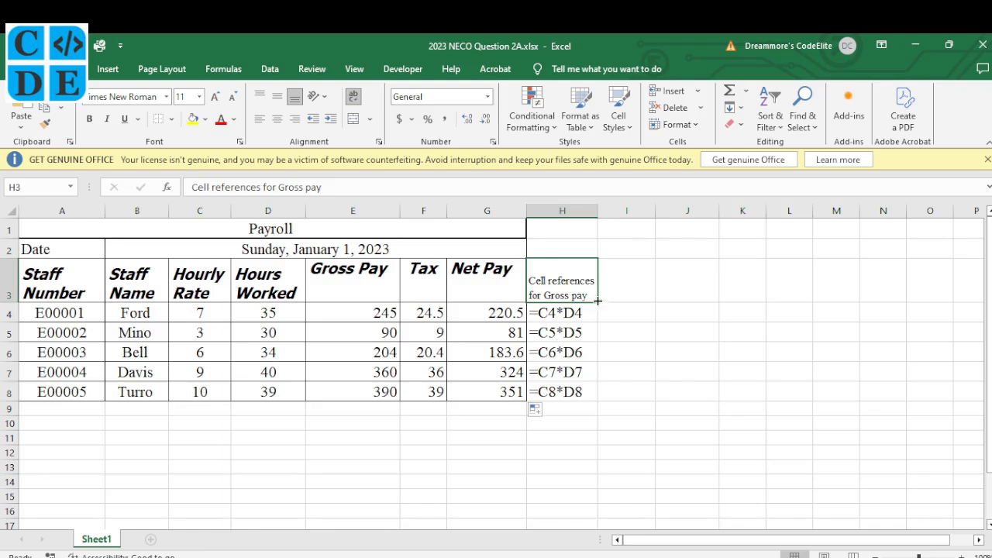
left_click_drag(600, 303, 647, 310)
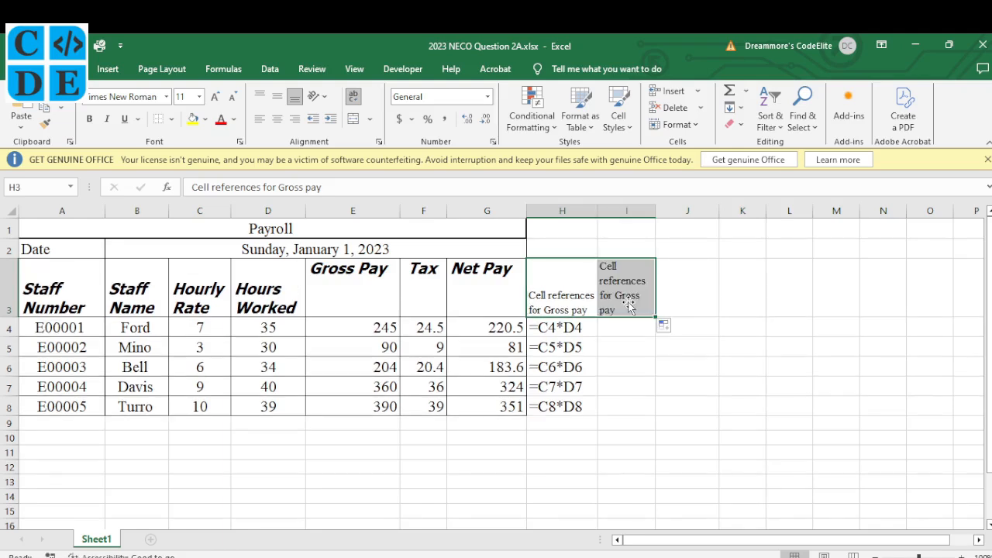
double_click(620, 308)
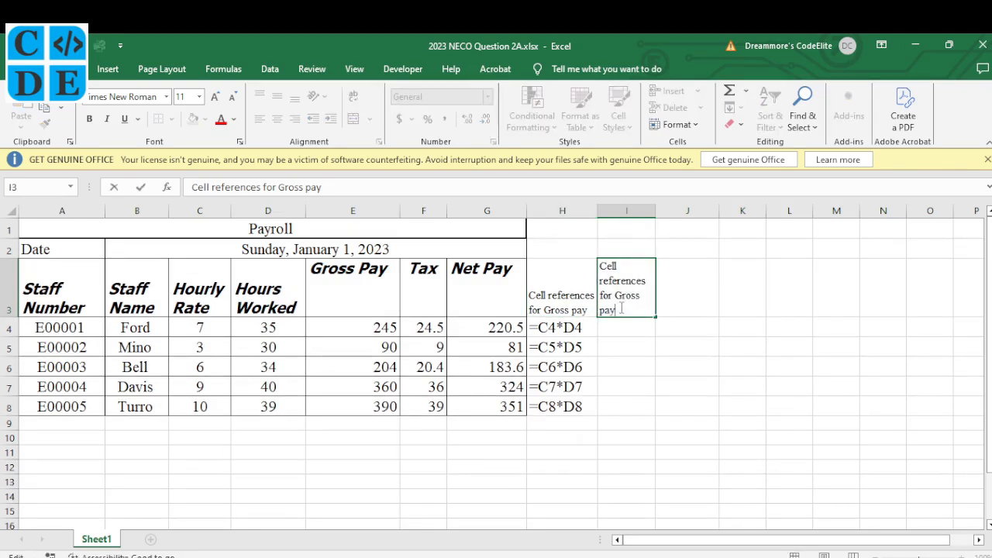
left_click_drag(621, 305, 617, 298)
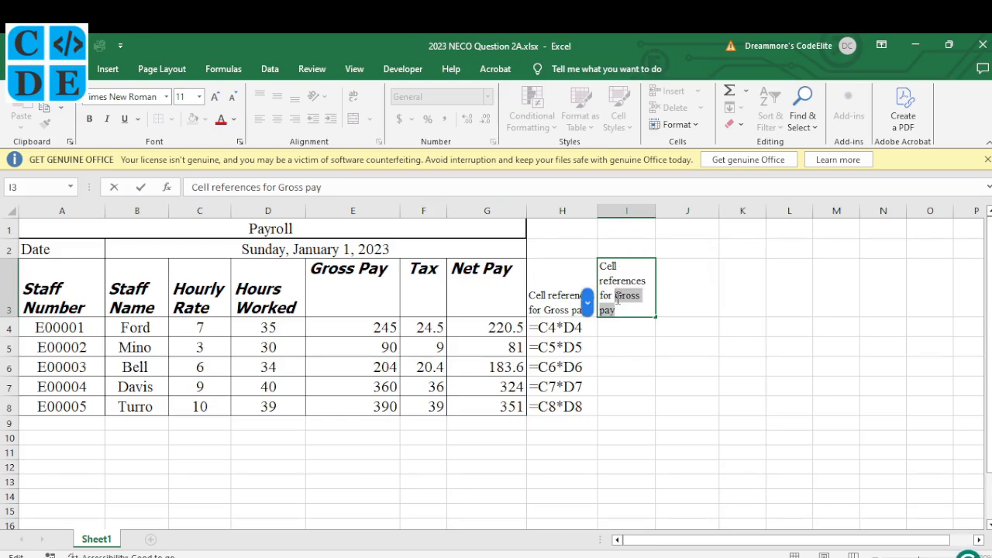
type("Net ")
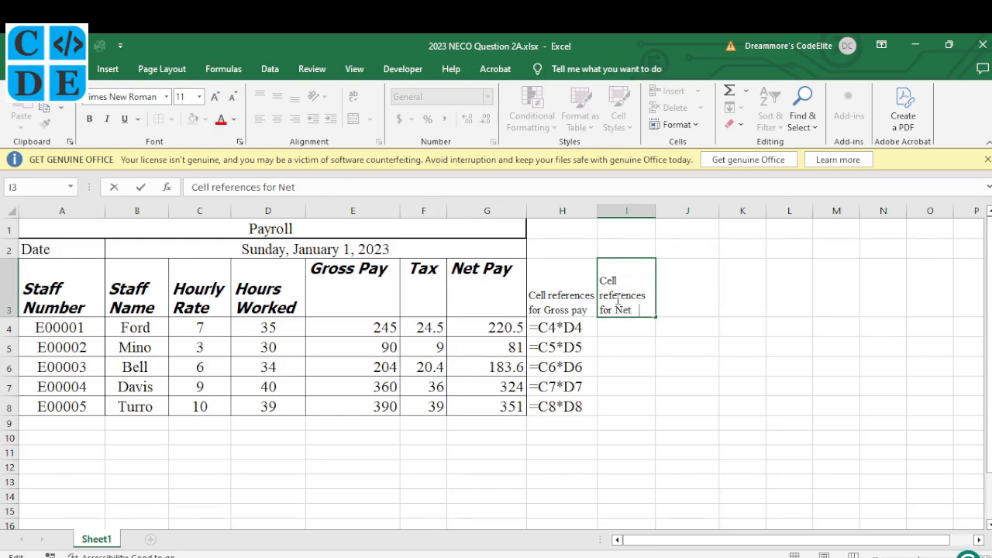
type("pay")
key("Return")
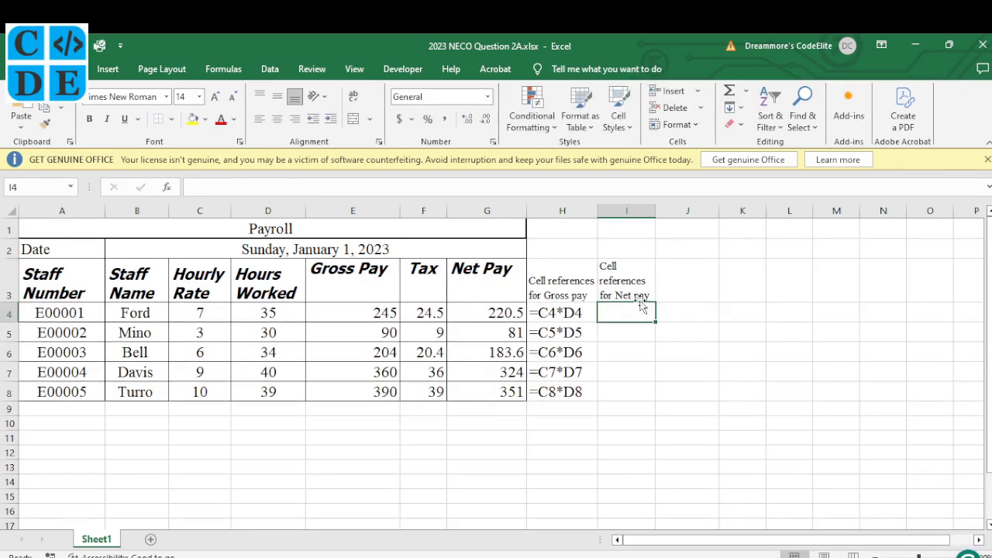
left_click(630, 286)
Enter =FORMULATEXT(G4) in I4 to show the Net Pay formula as text.
left_click(623, 312)
type("=")
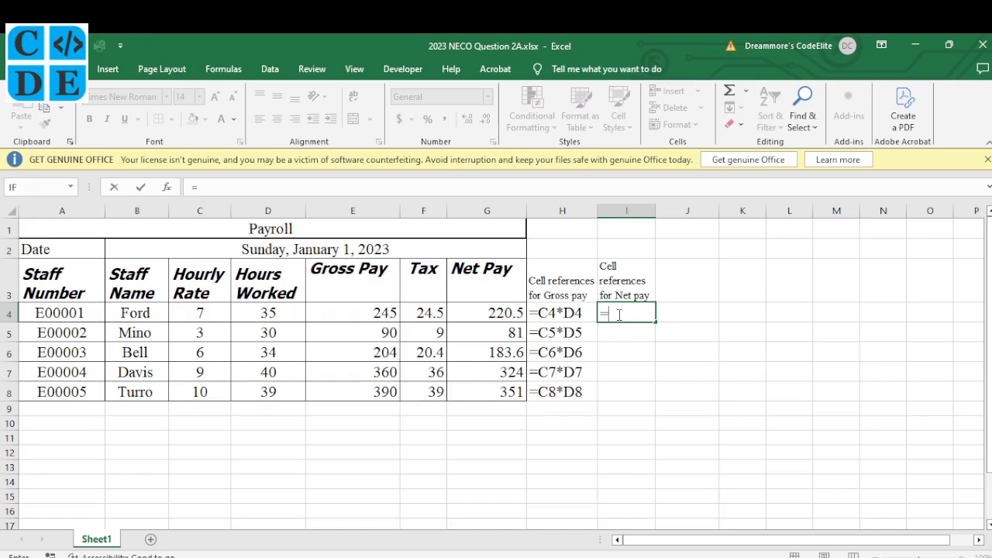
type("formu")
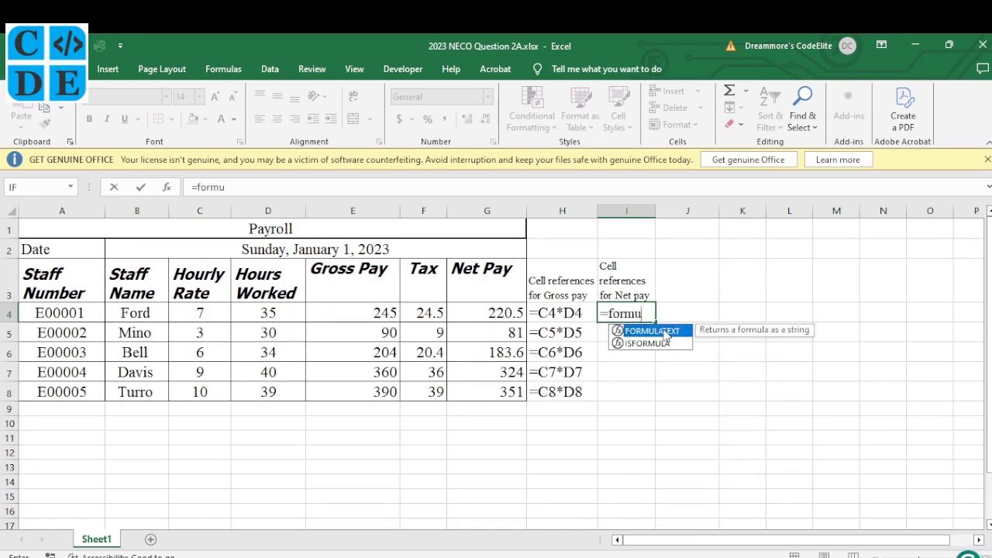
double_click(664, 332)
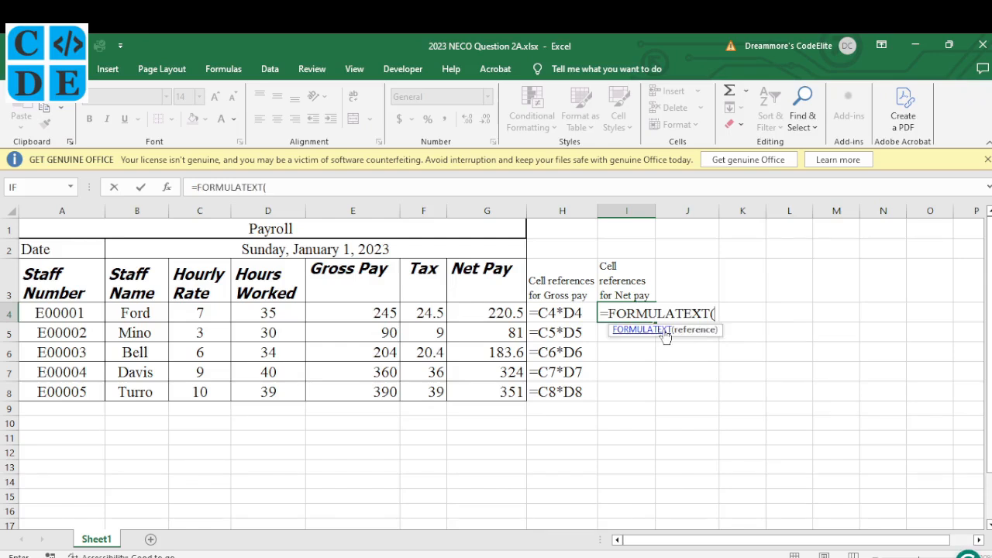
left_click(489, 315)
type(")")
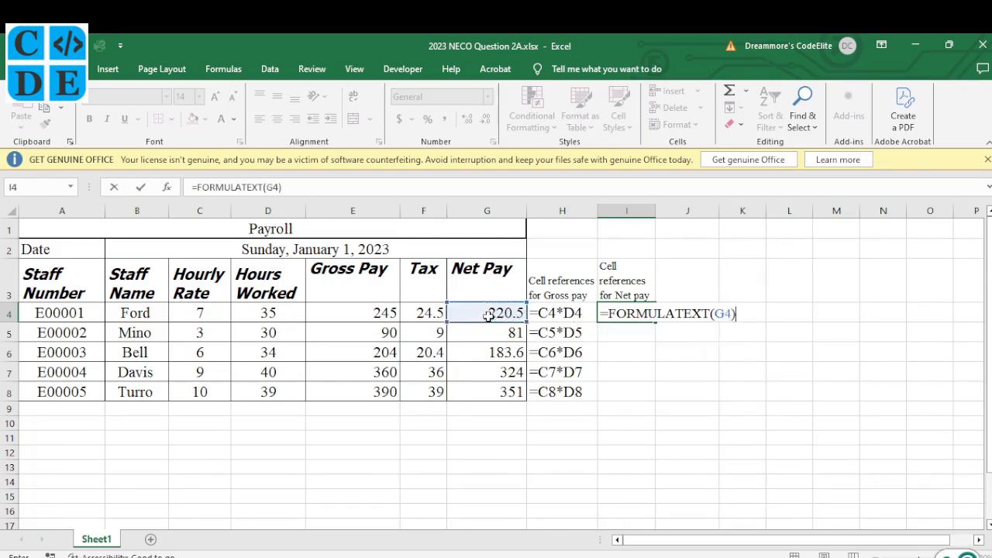
key("Return")
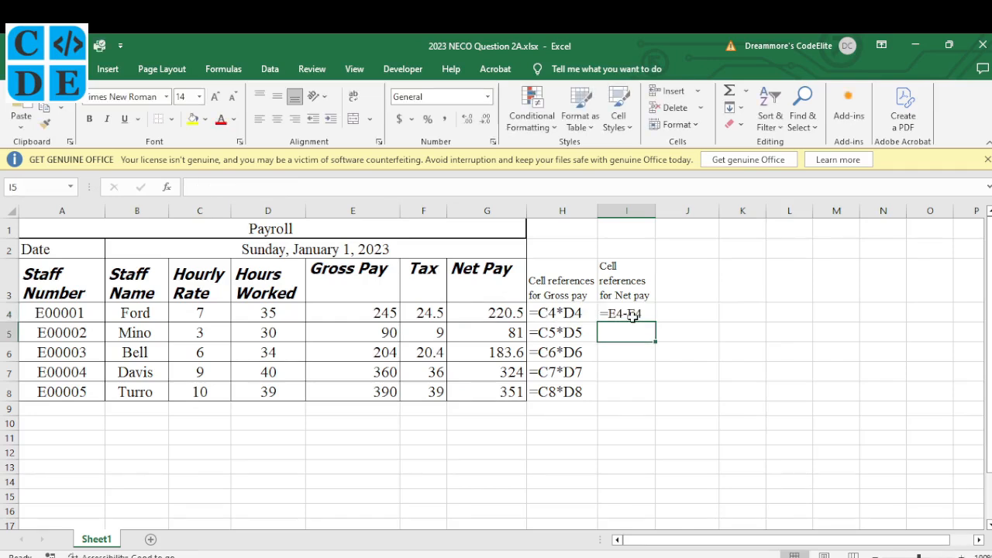
Fill I4 down to I8 (=E4-F4 through =E8-F8) and widen column I.
left_click(502, 314)
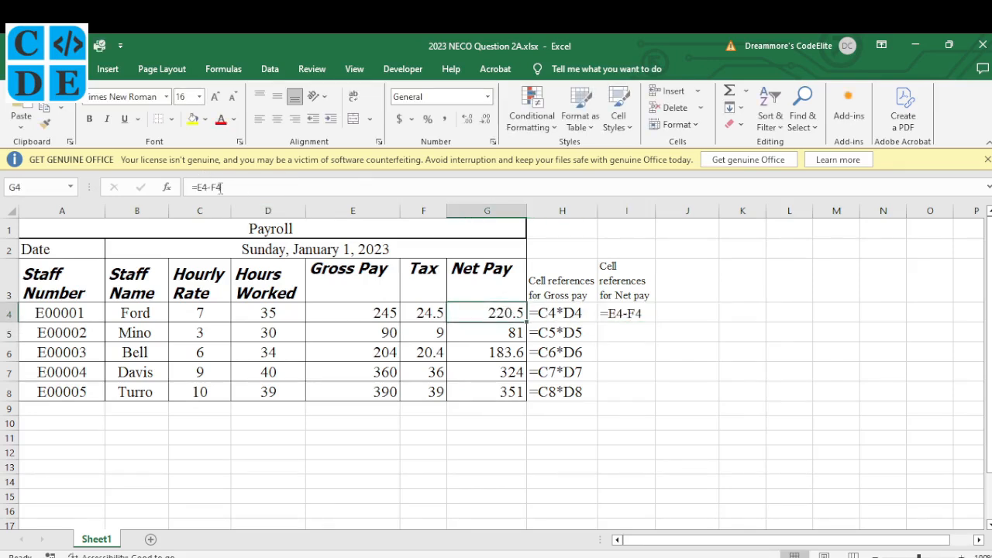
left_click(627, 314)
left_click(659, 320)
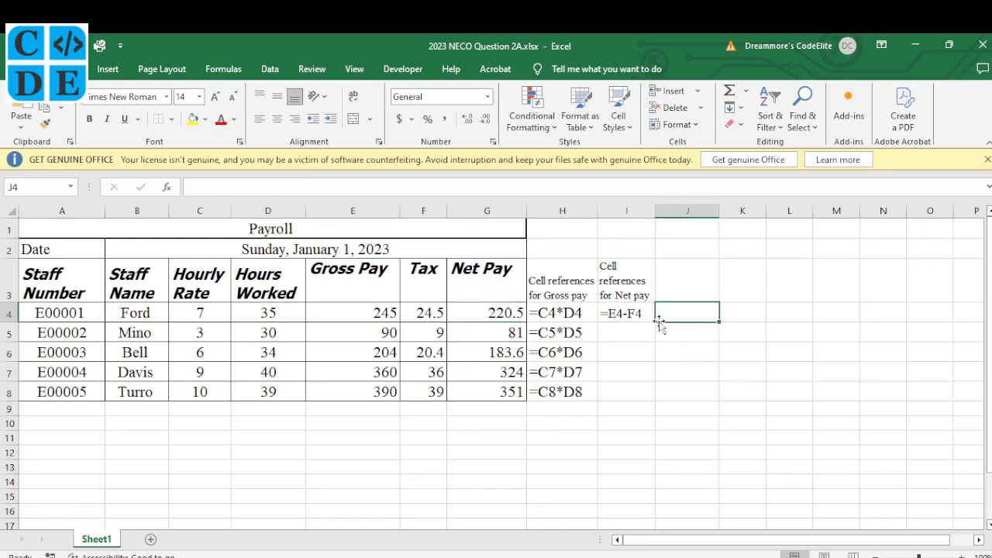
left_click(637, 315)
left_click_drag(651, 321, 650, 395)
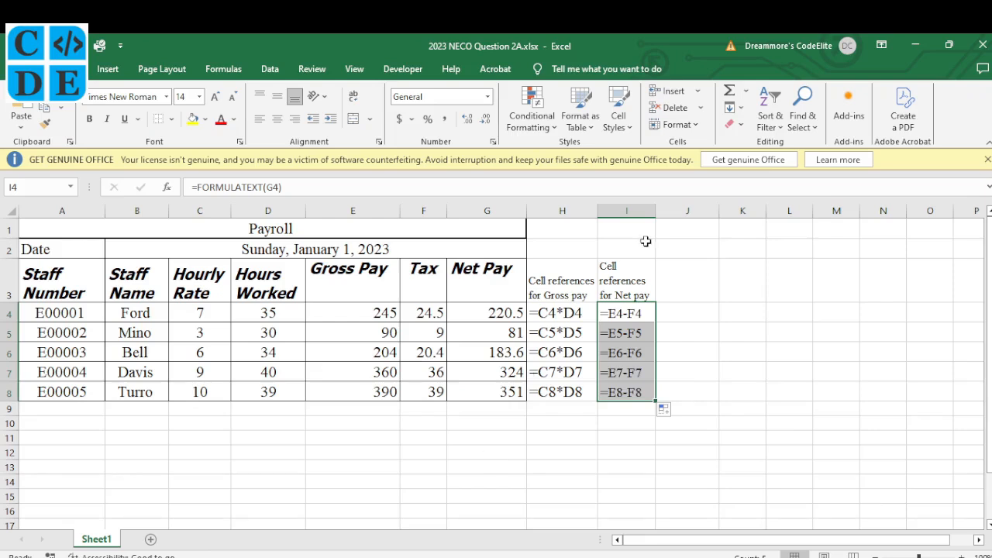
left_click_drag(656, 211, 671, 211)
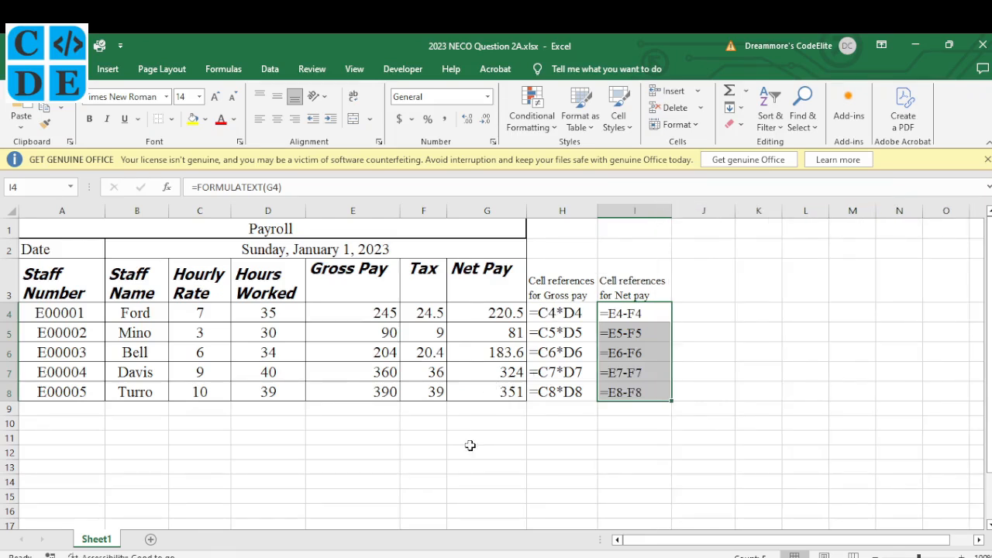
Scroll to page 4 of the exam paper and tick question (xiii) on inserting a new row.
key("alt+Tab")
scroll(402, 419, "down", 1)
scroll(402, 418, "down", 1)
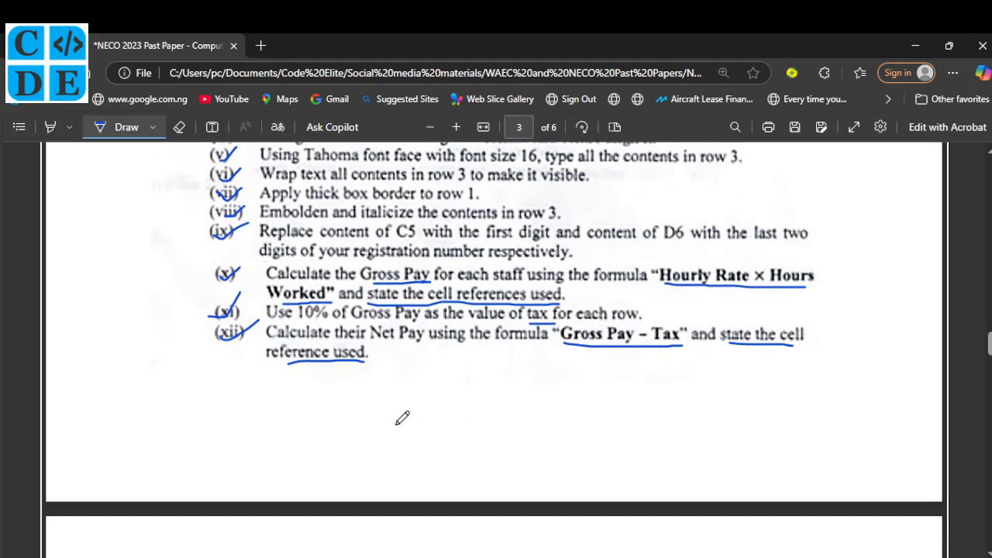
scroll(402, 418, "down", 3)
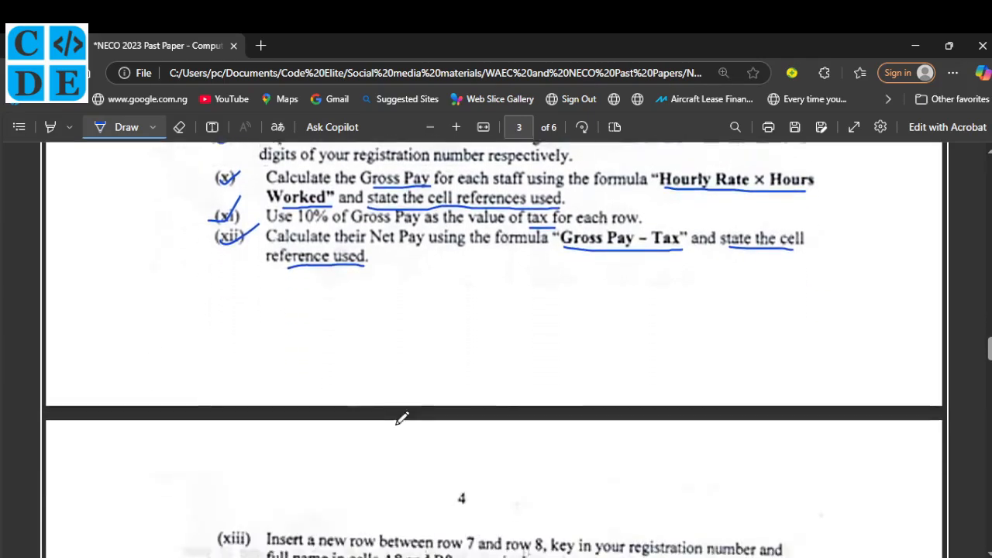
scroll(402, 418, "down", 2)
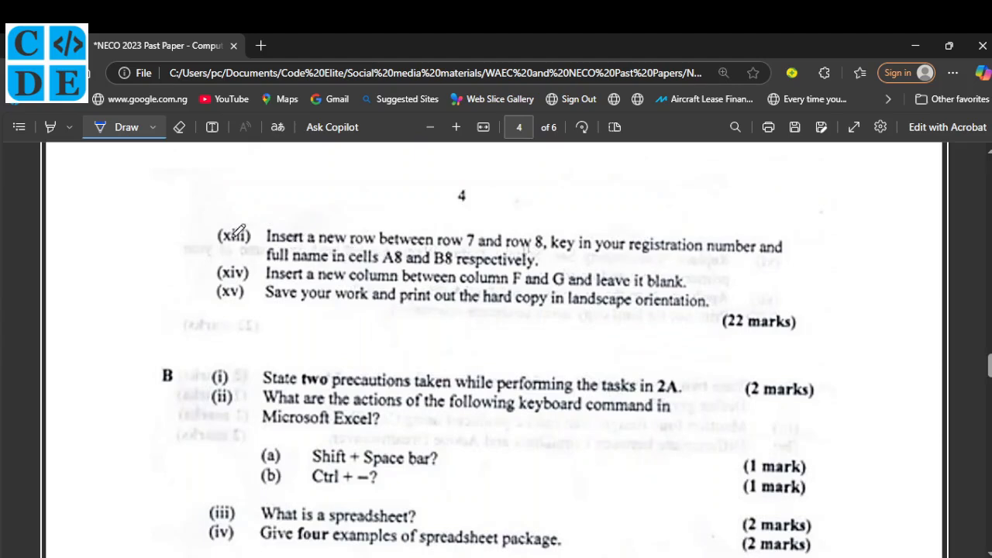
left_click_drag(223, 240, 242, 238)
Insert a blank row 8 above the E00005 row in the payroll table.
left_click(596, 500)
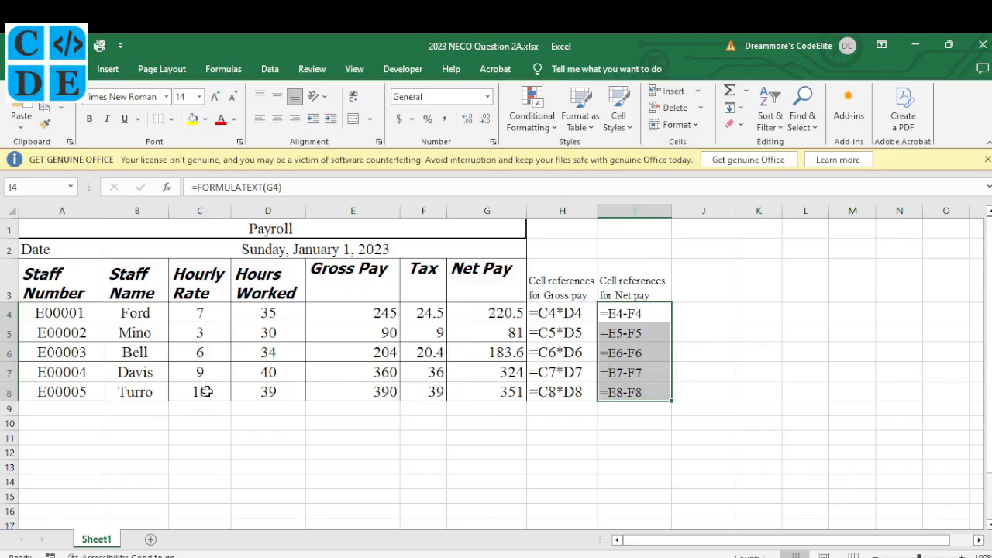
left_click(6, 392)
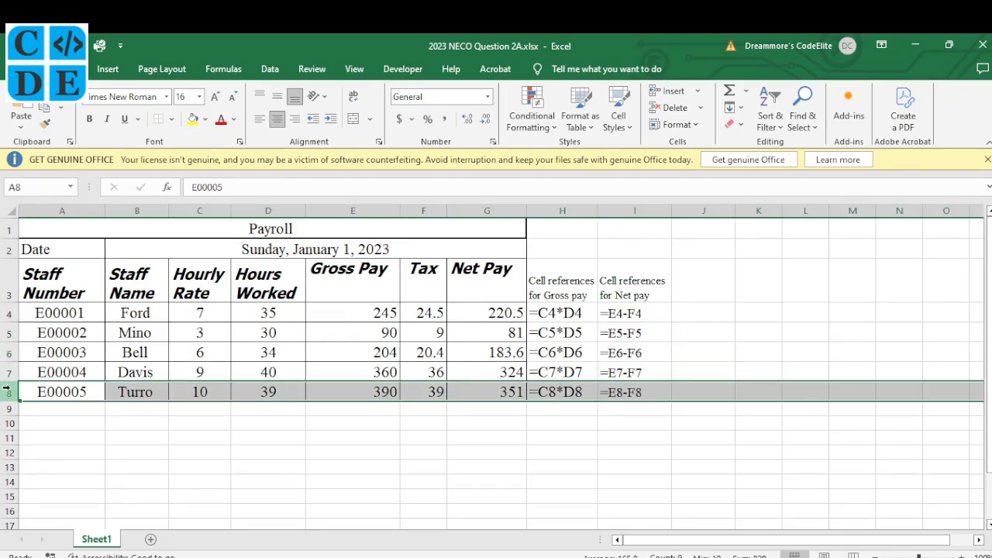
right_click(8, 393)
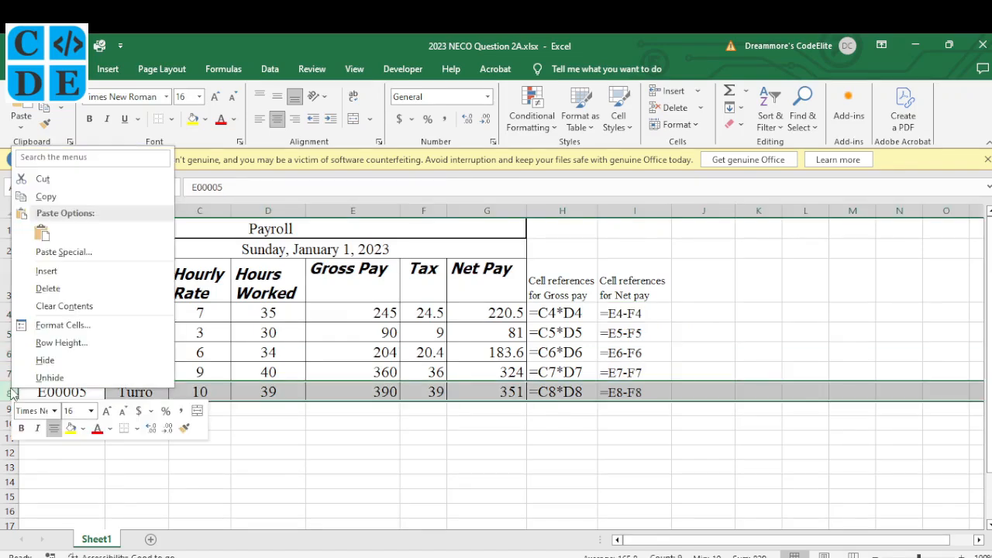
left_click(46, 271)
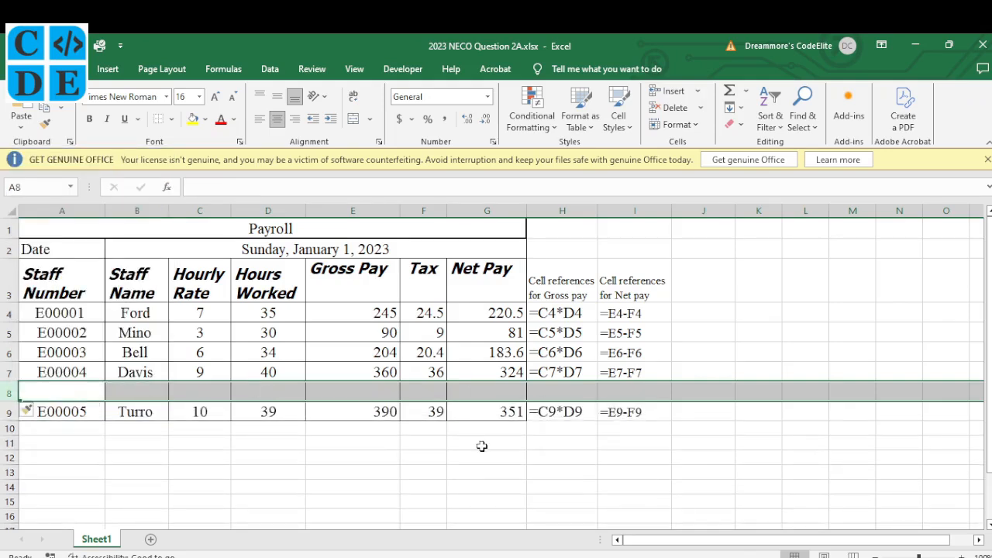
Enter the candidate's registration number in A8 and full name in B8, wrapping B8.
key("alt+Tab")
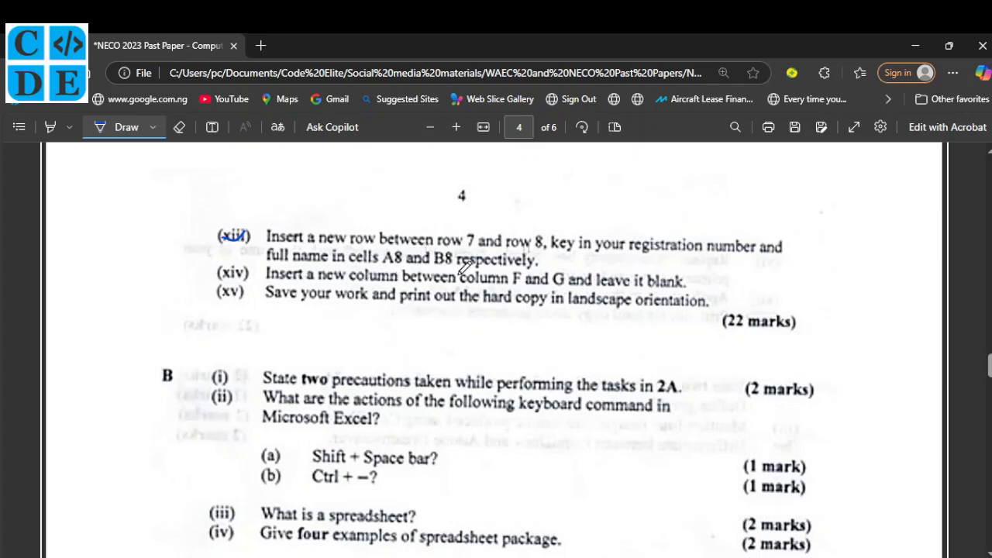
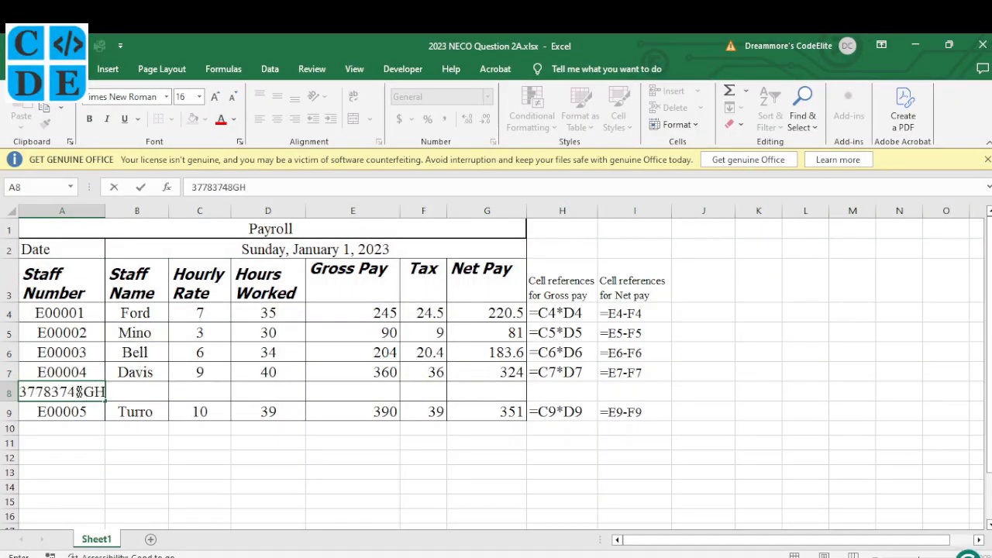
key("Tab")
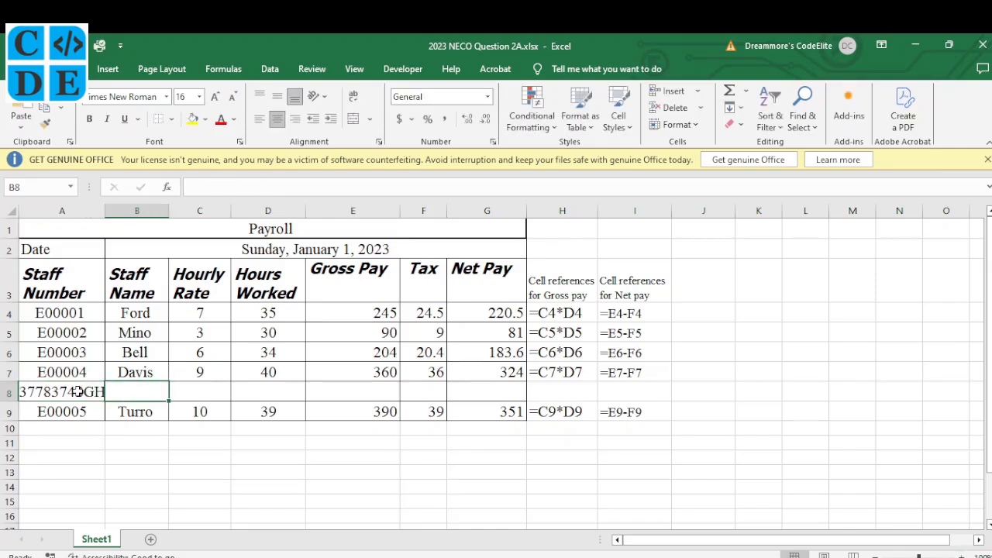
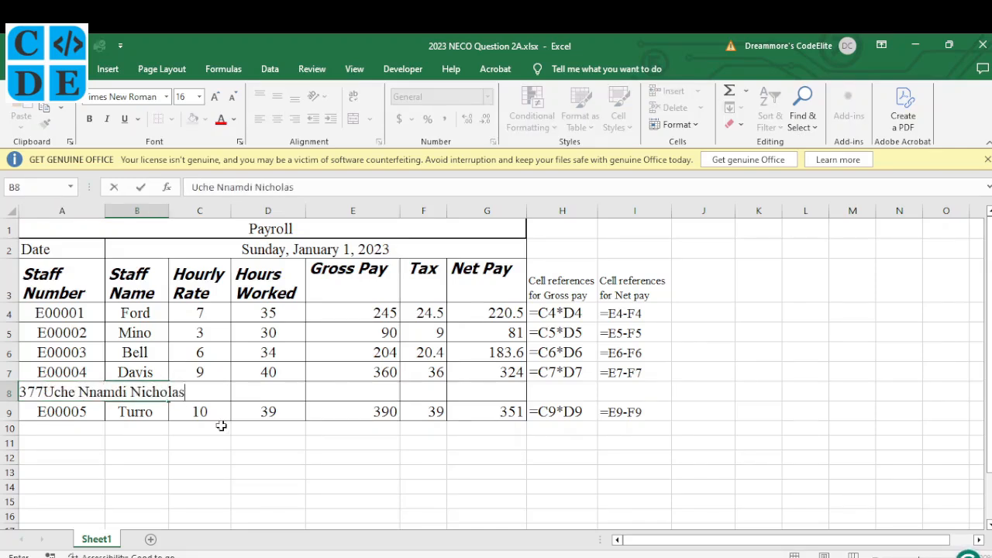
left_click(203, 415)
left_click(149, 395)
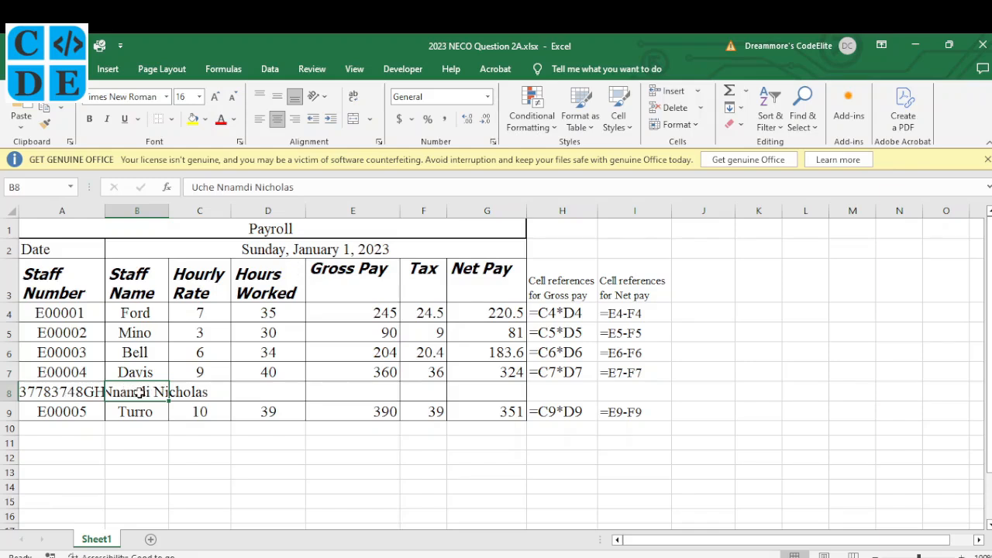
left_click(352, 98)
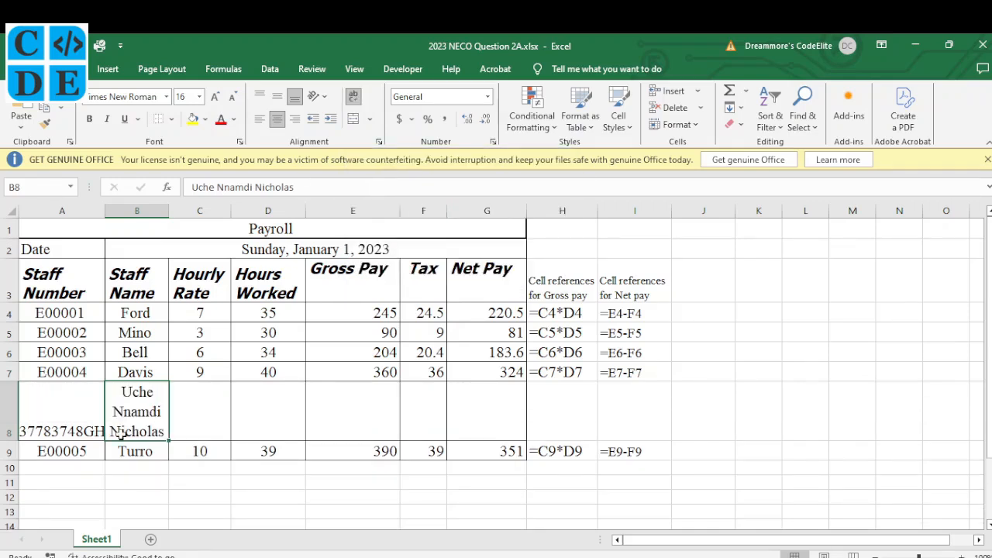
Tick item (xiv) on the exam paper and insert a blank column G before Net Pay.
key("alt+Tab")
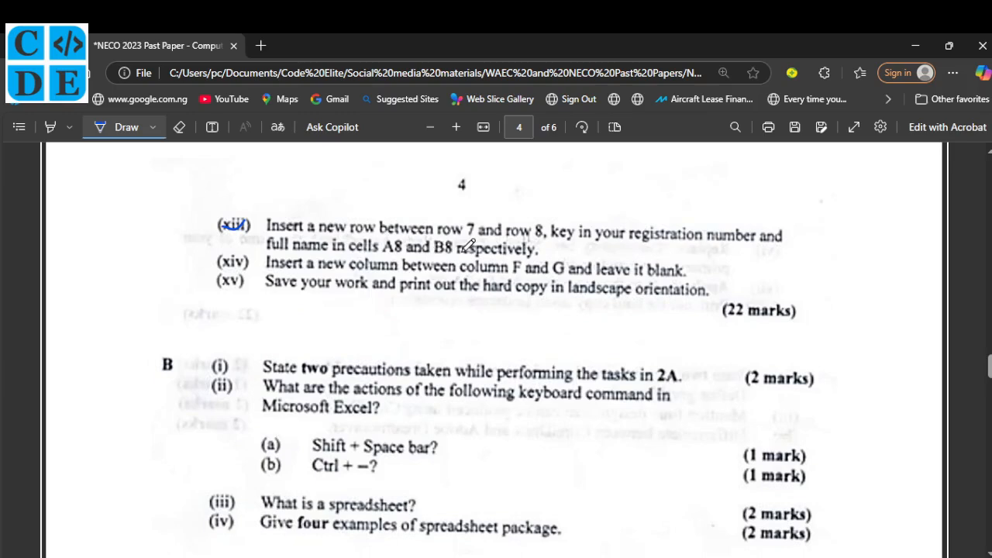
left_click_drag(222, 259, 243, 249)
left_click(446, 557)
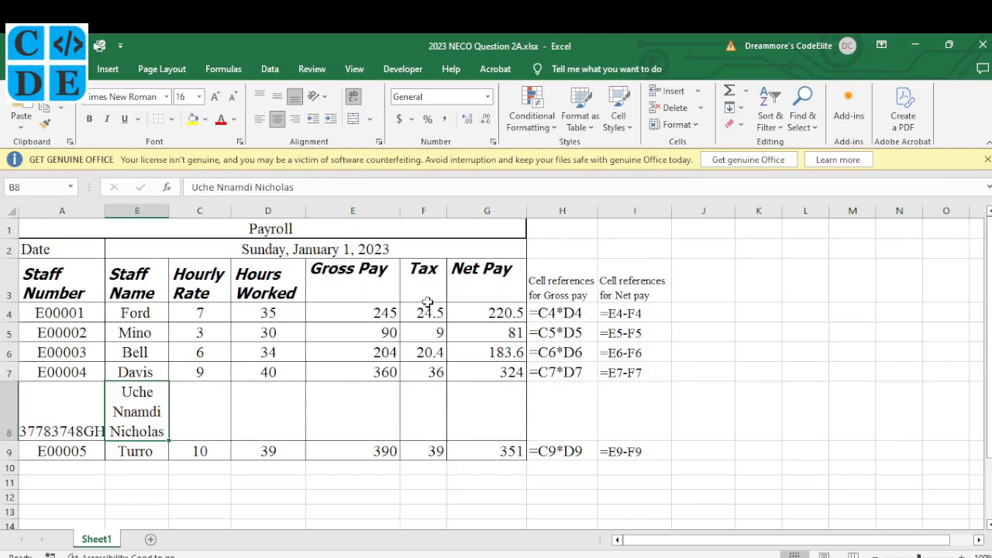
left_click(470, 207)
left_click(430, 208)
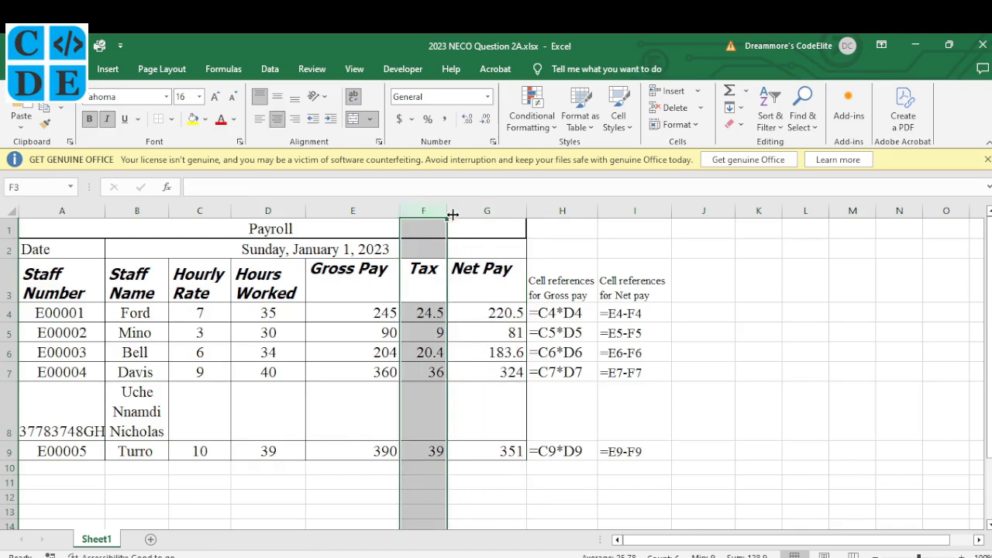
left_click(467, 213)
left_click_drag(467, 213, 468, 210)
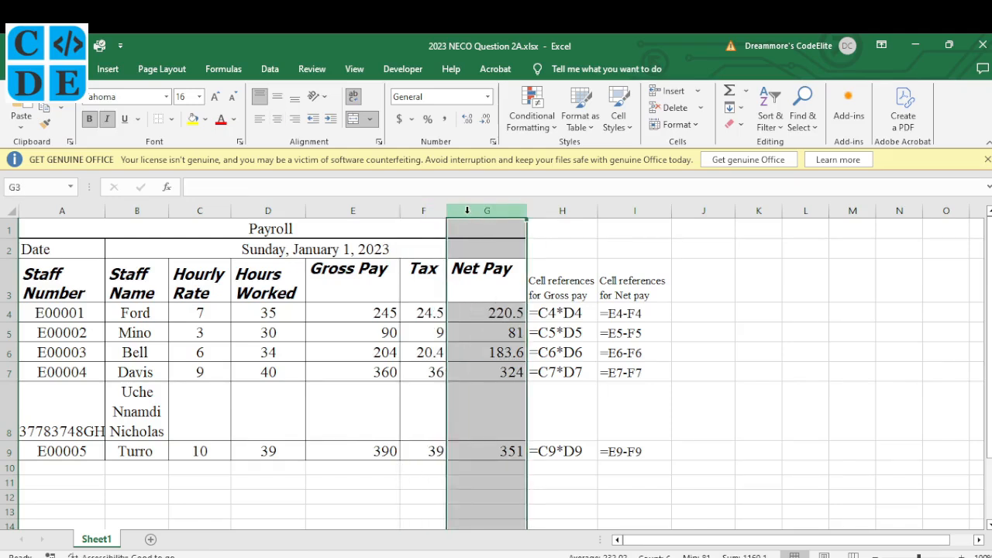
right_click(467, 210)
left_click(518, 335)
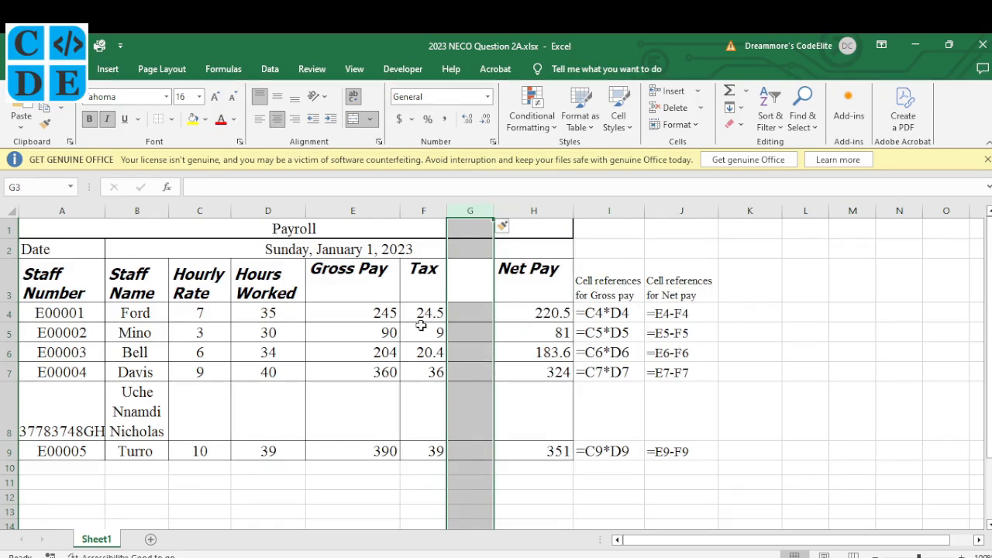
key("alt+Tab")
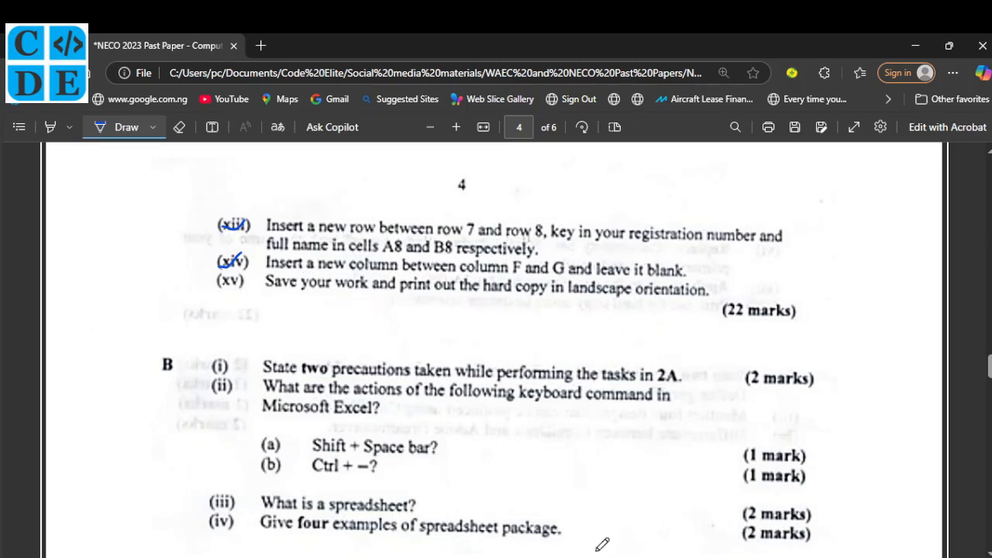
Switch the payroll sheet to landscape orientation and open its print preview.
key("alt+Tab")
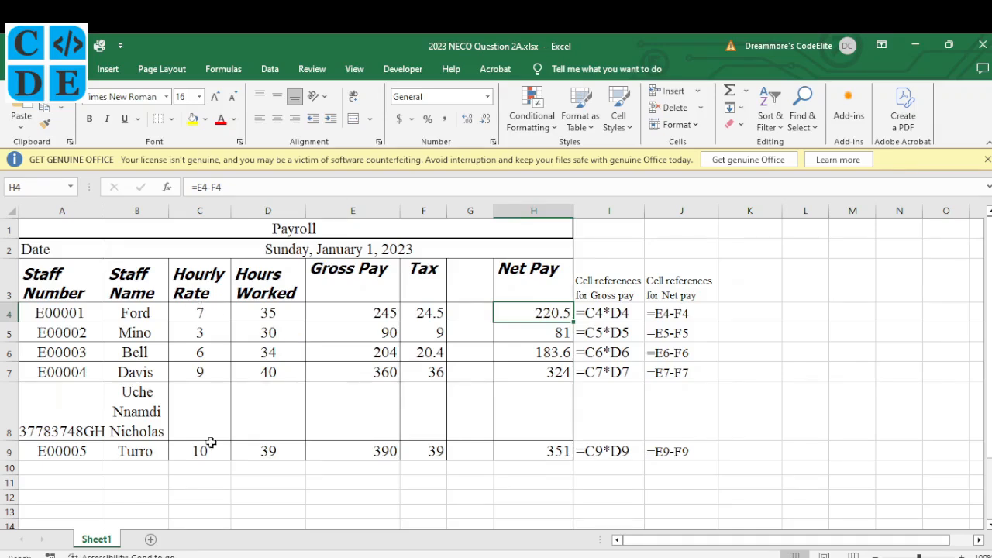
left_click(169, 70)
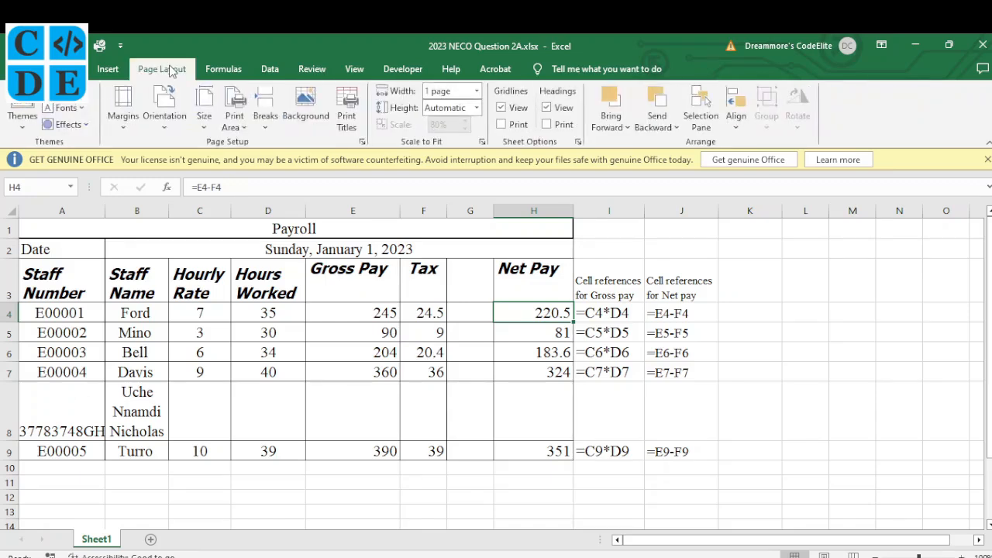
left_click(162, 124)
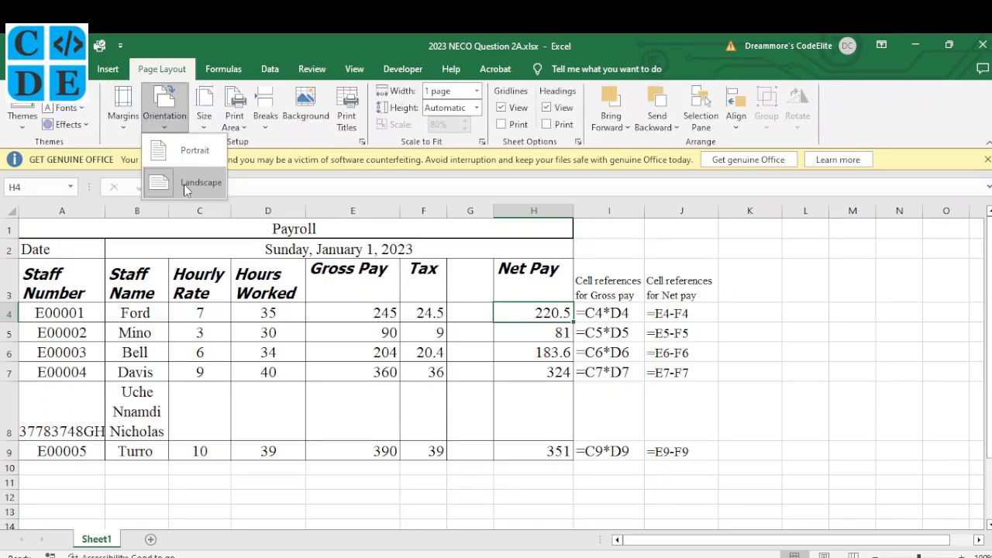
left_click(195, 151)
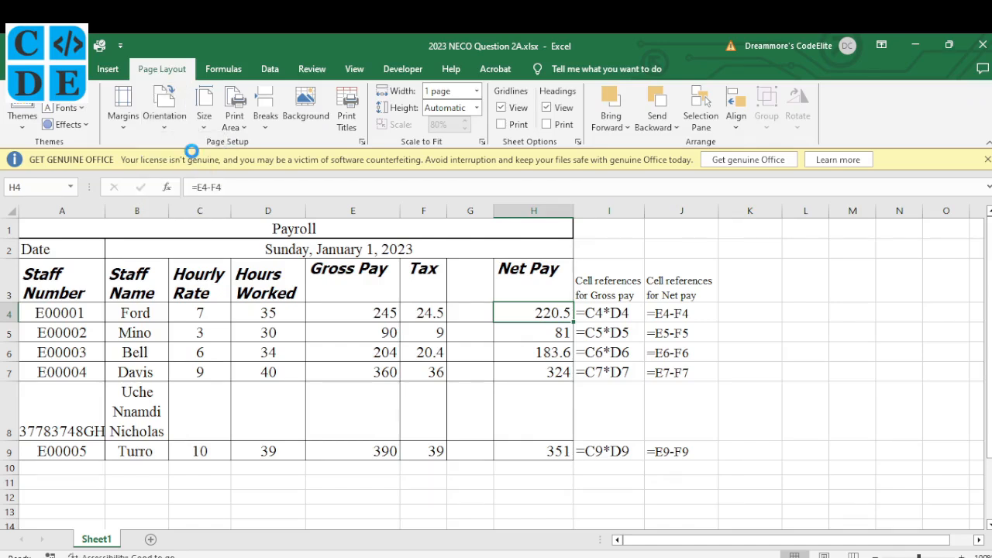
left_click(172, 132)
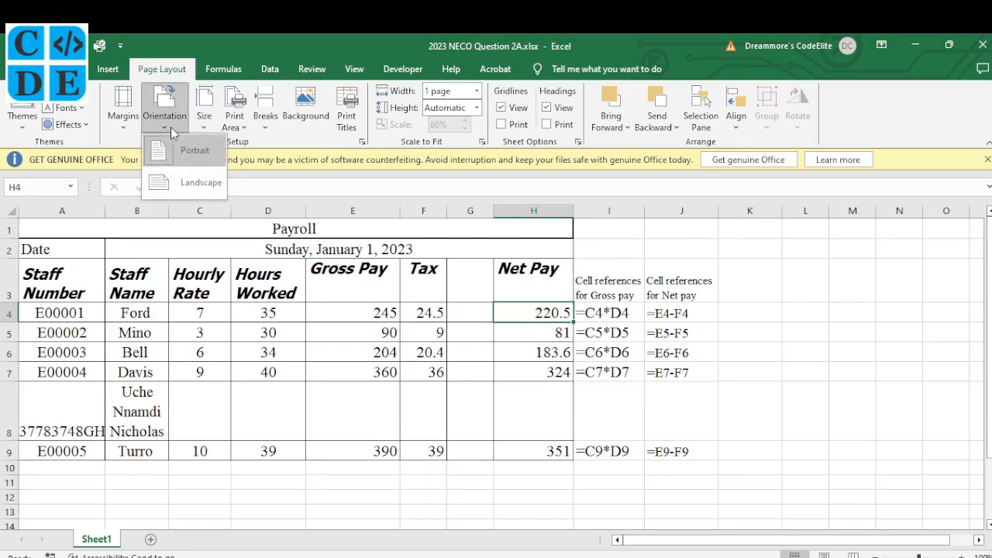
left_click(184, 181)
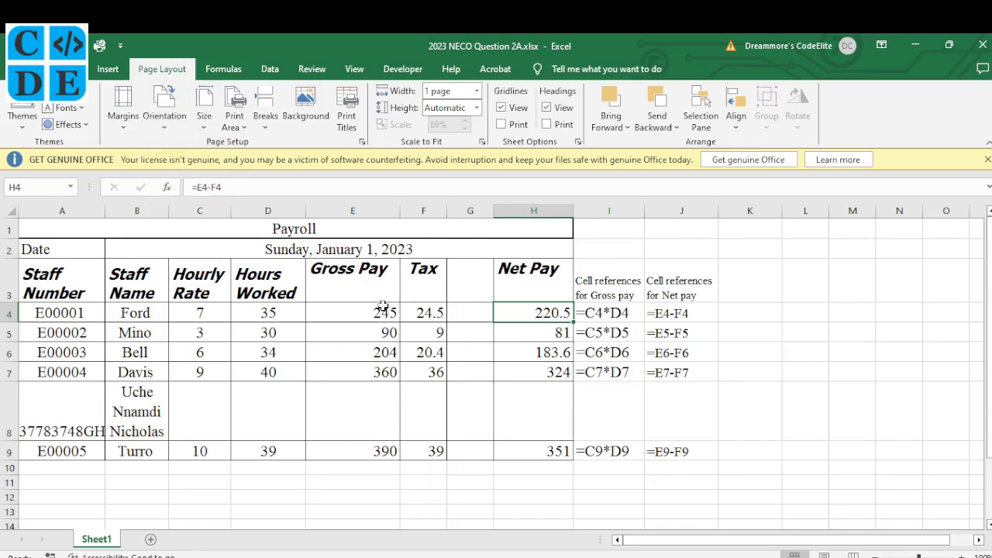
left_click(530, 329)
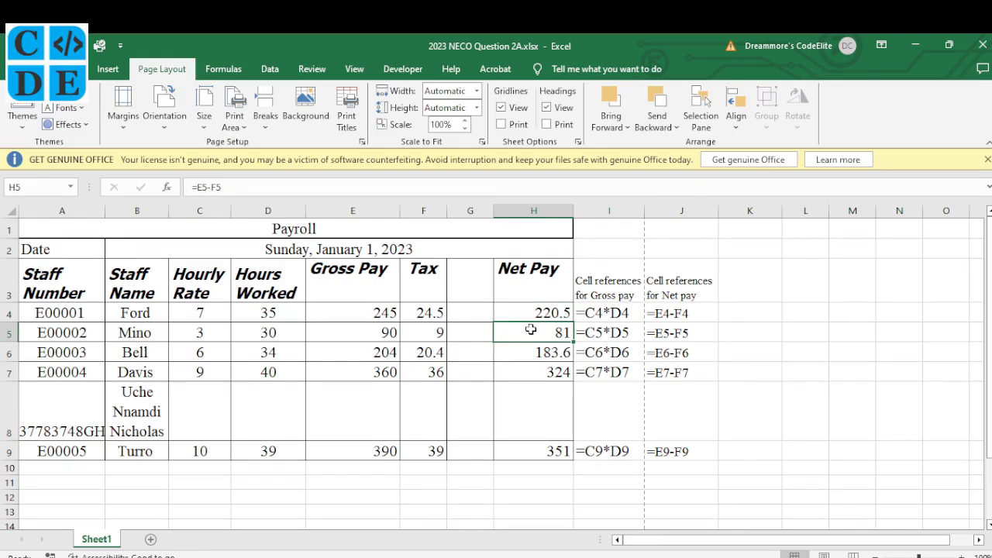
key("ctrl+p")
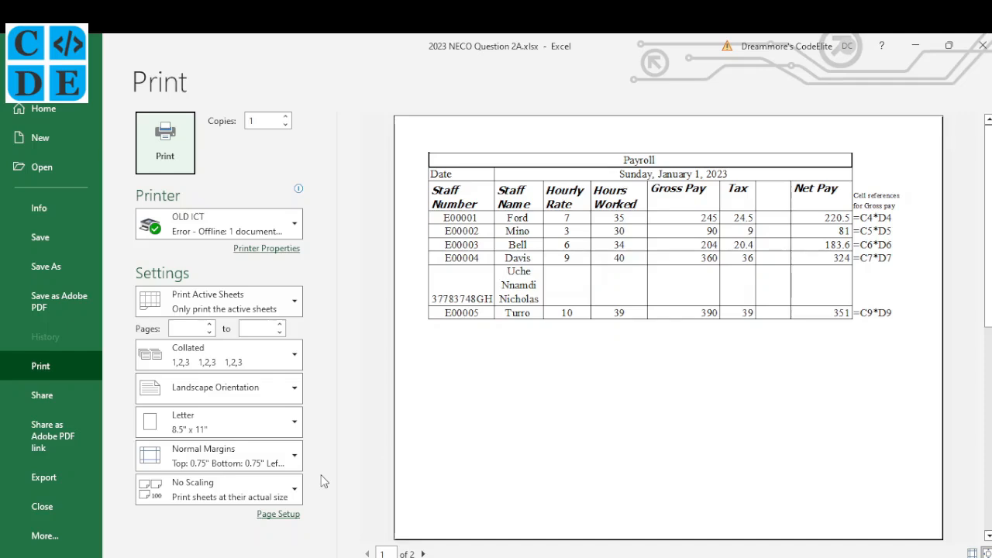
Set print scaling to Fit All Columns on One Page (89%), then return to the worksheet.
left_click(423, 554)
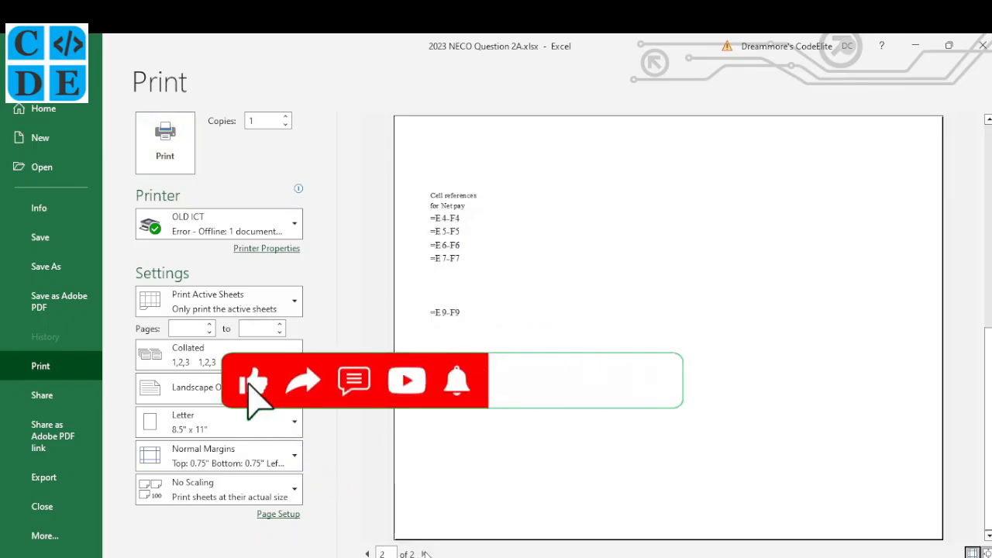
left_click(368, 554)
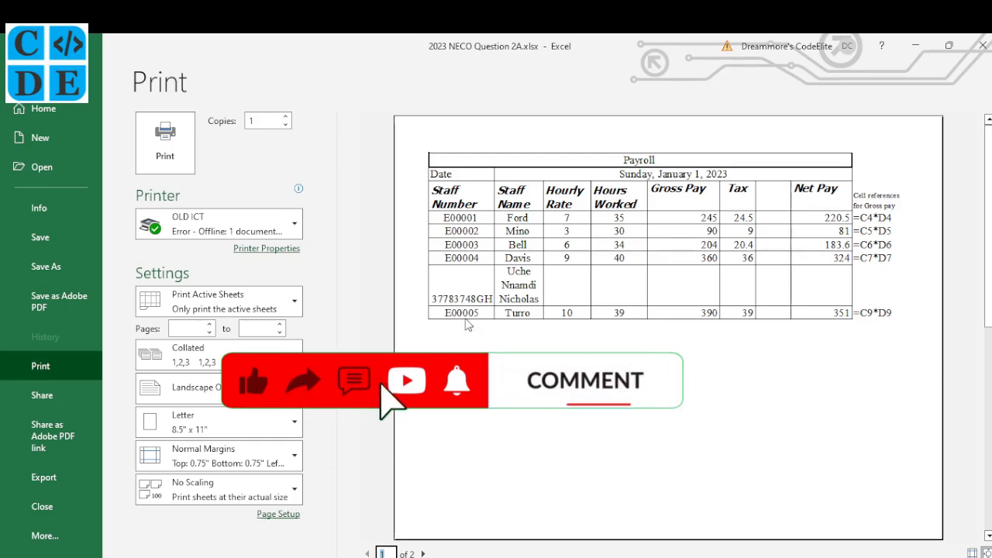
left_click(206, 495)
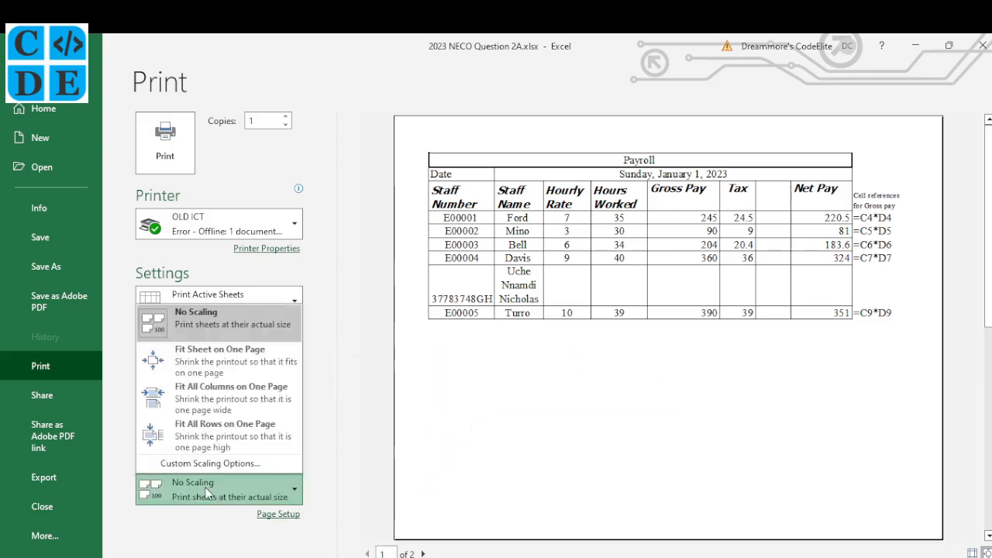
left_click(241, 397)
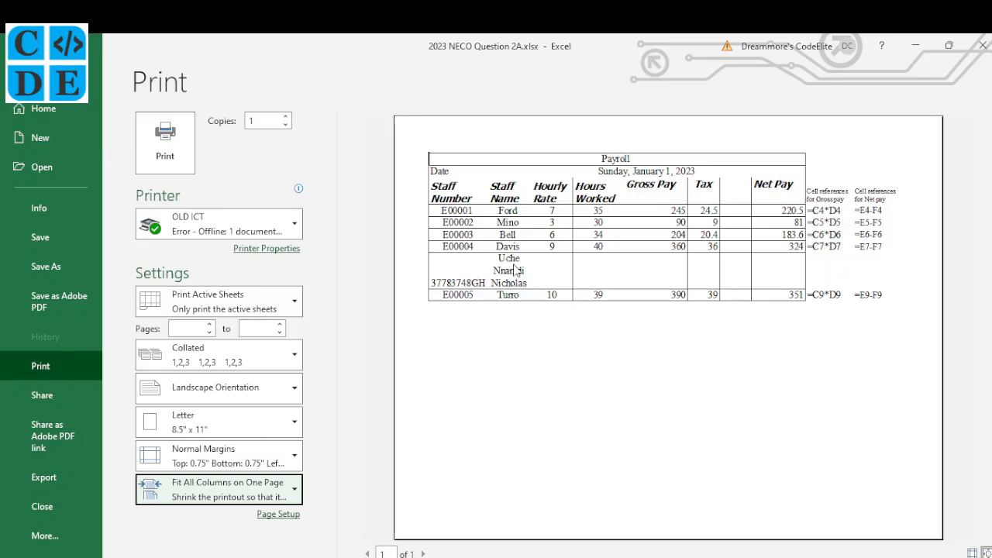
key("Escape")
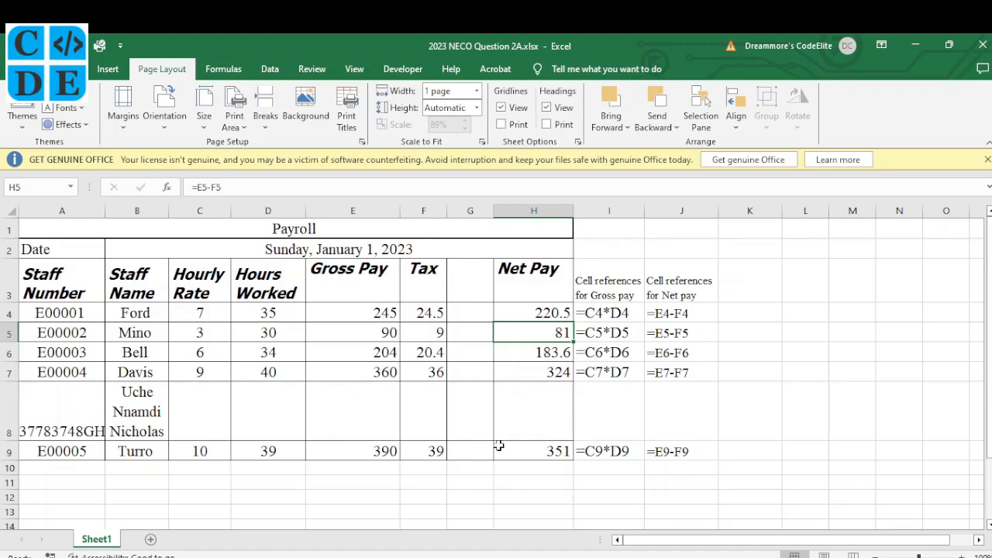
Tick and untick item (xv) on the paper, then bring up NECO 2023 2B.docx in Word.
key("alt+Tab")
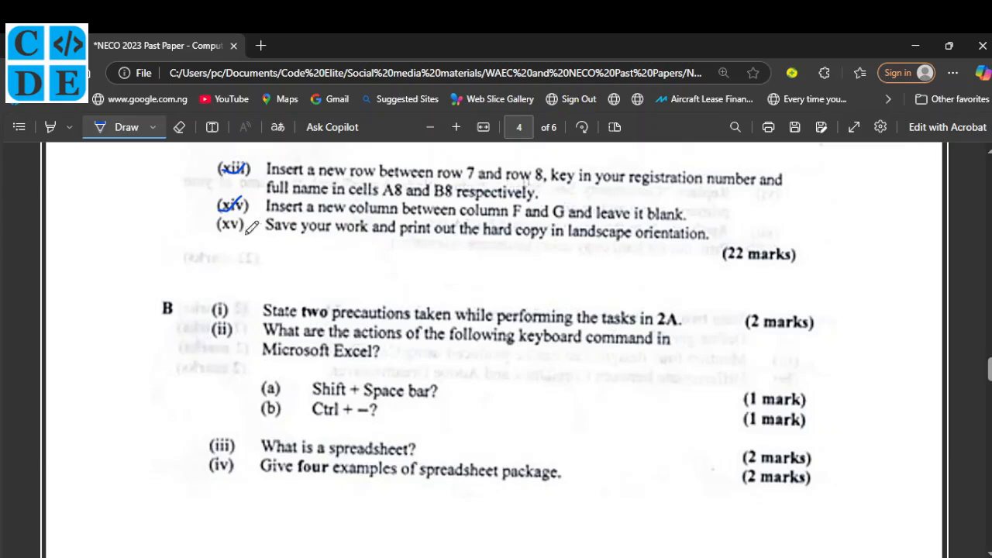
mouse_move(218, 221)
left_mouse_down()
mouse_move(229, 231)
mouse_move(250, 220)
left_mouse_up()
key("ctrl+z")
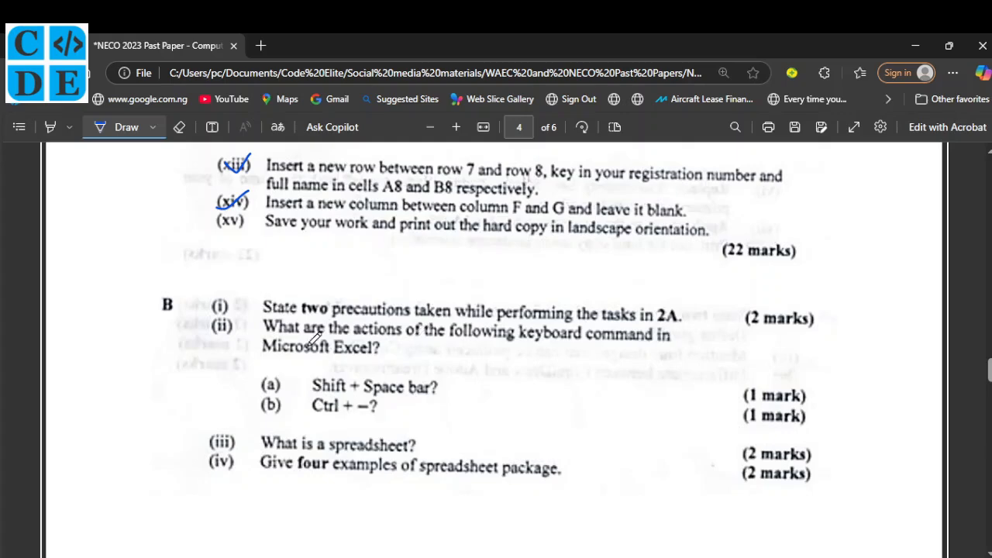
left_click(623, 557)
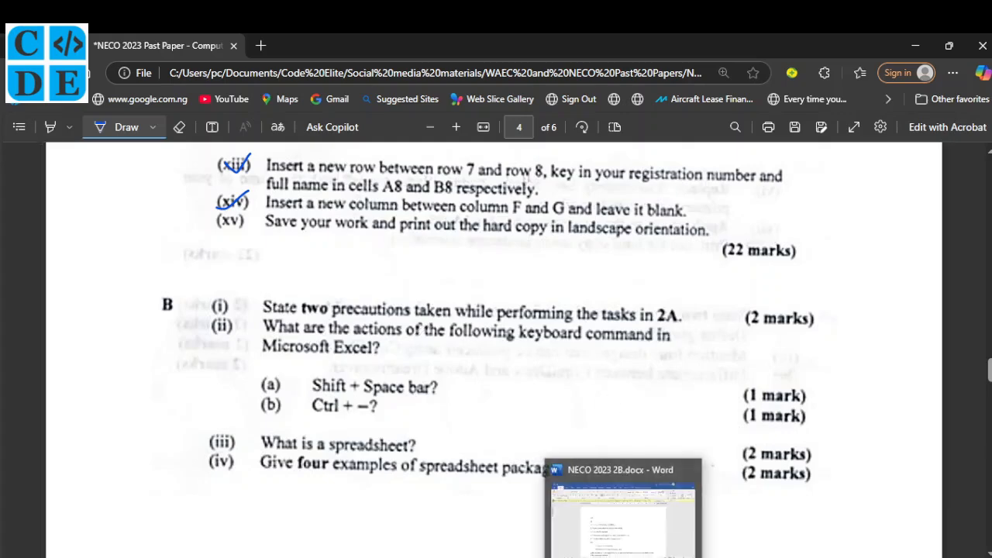
left_click(623, 516)
Type the candidate's registration number and full name into the Word page header.
scroll(327, 362, "down", 2)
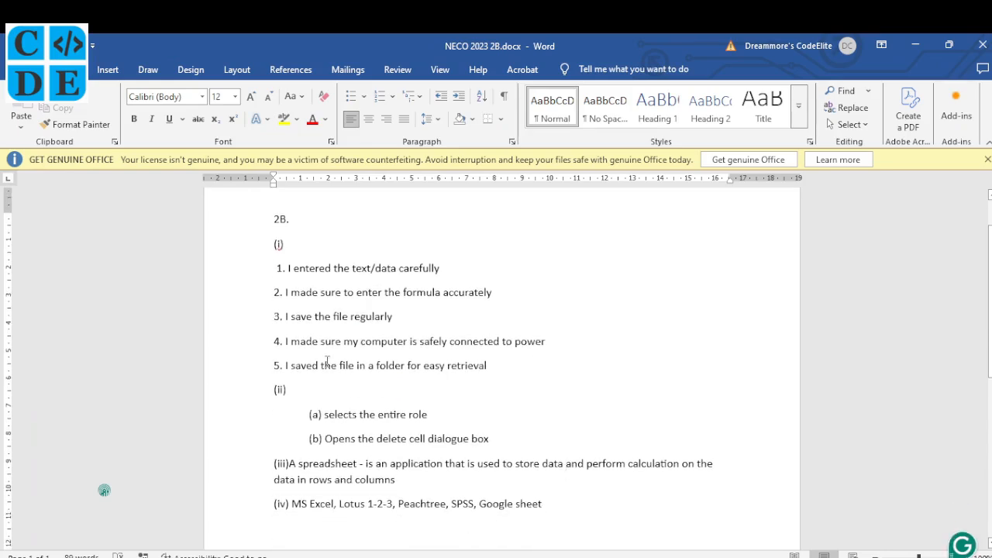
scroll(299, 252, "up", 2)
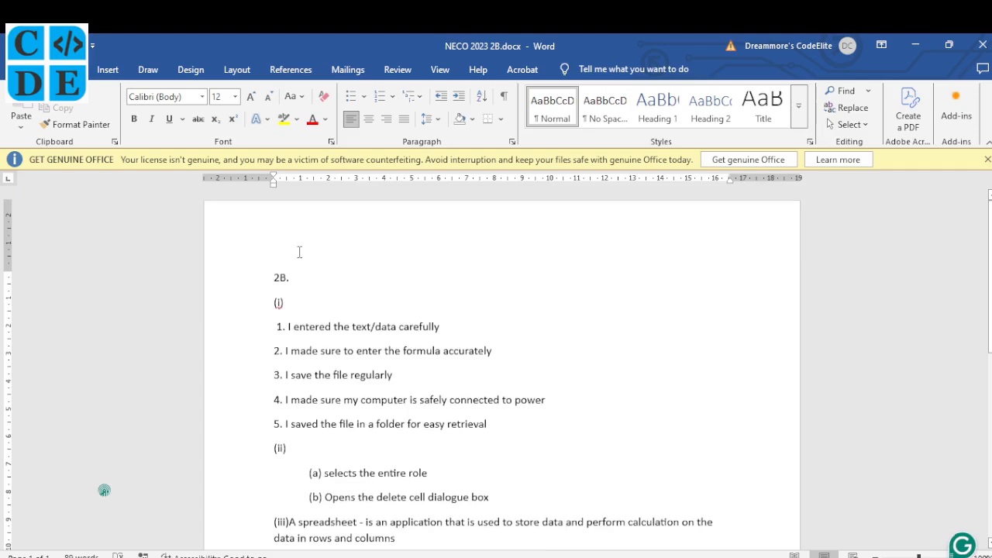
double_click(286, 247)
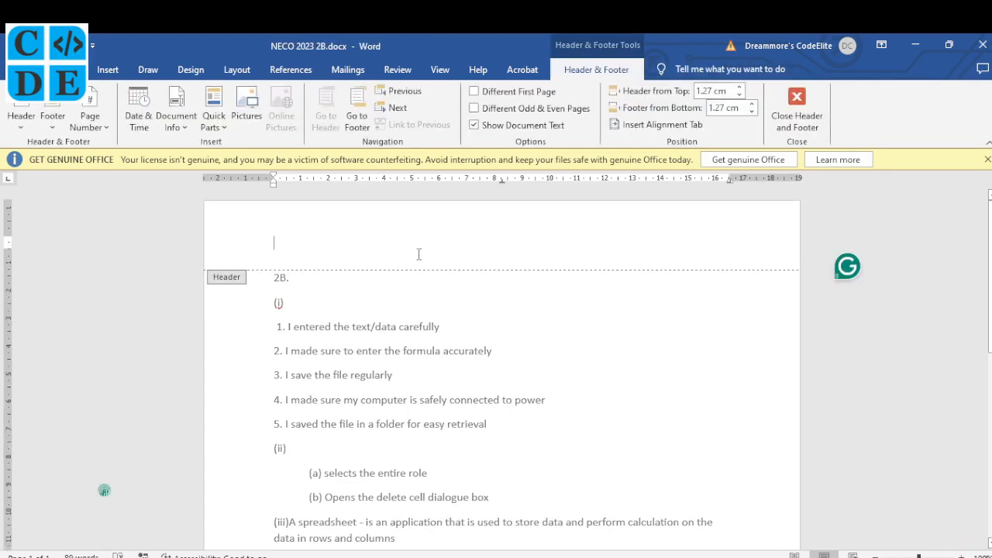
double_click(397, 397)
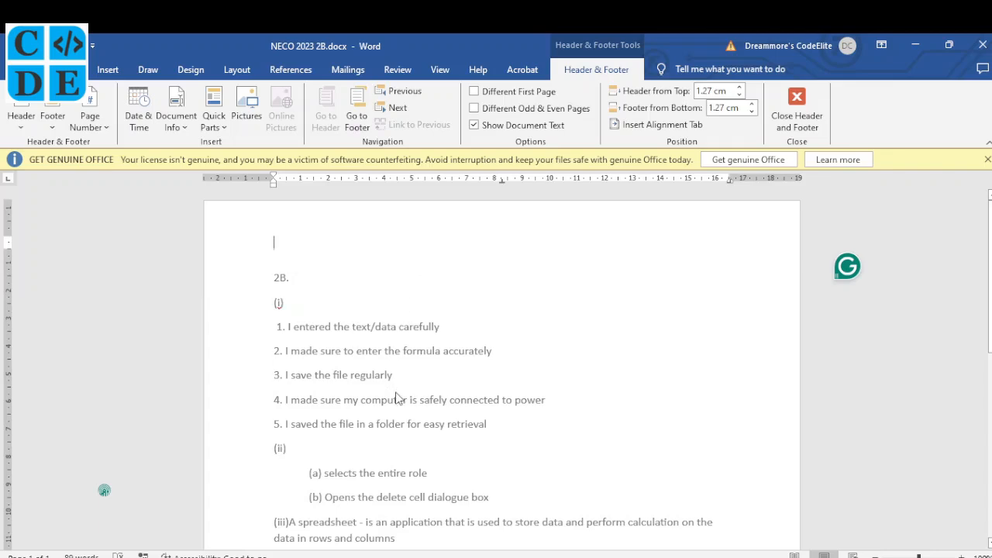
left_click(284, 288)
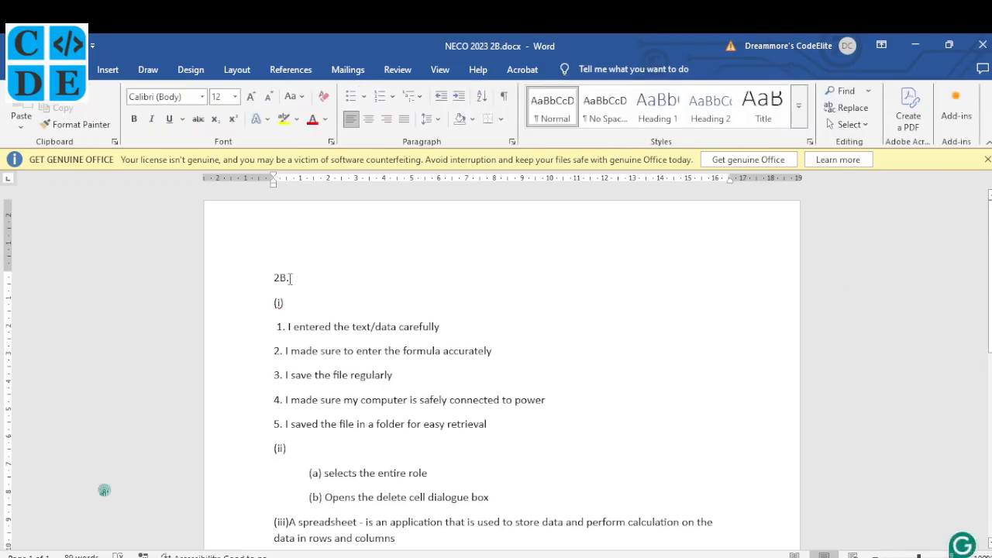
double_click(322, 228)
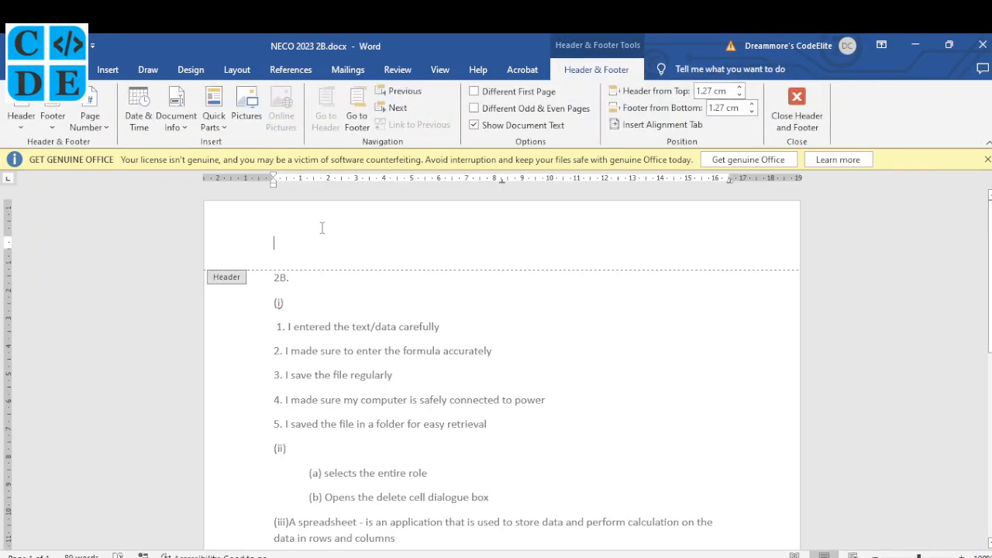
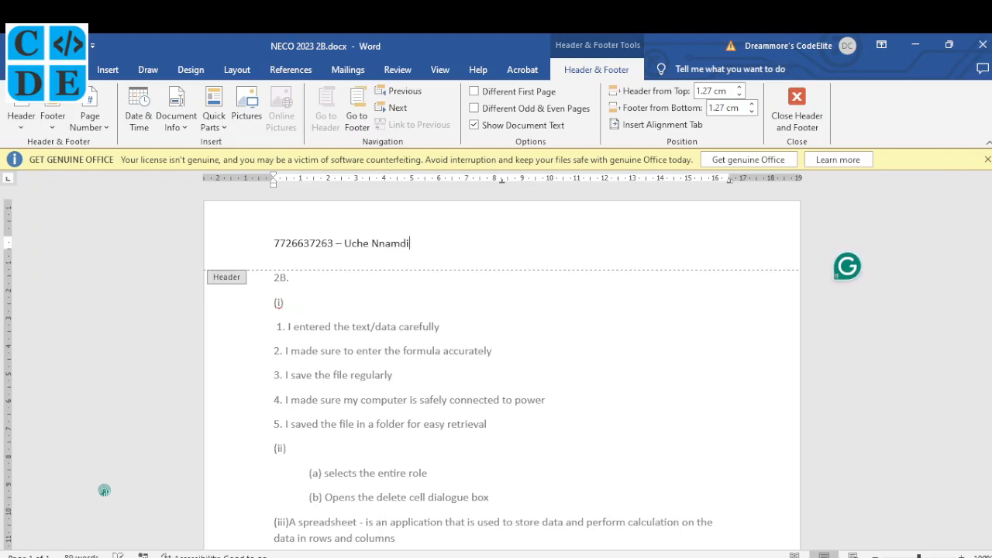
double_click(374, 351)
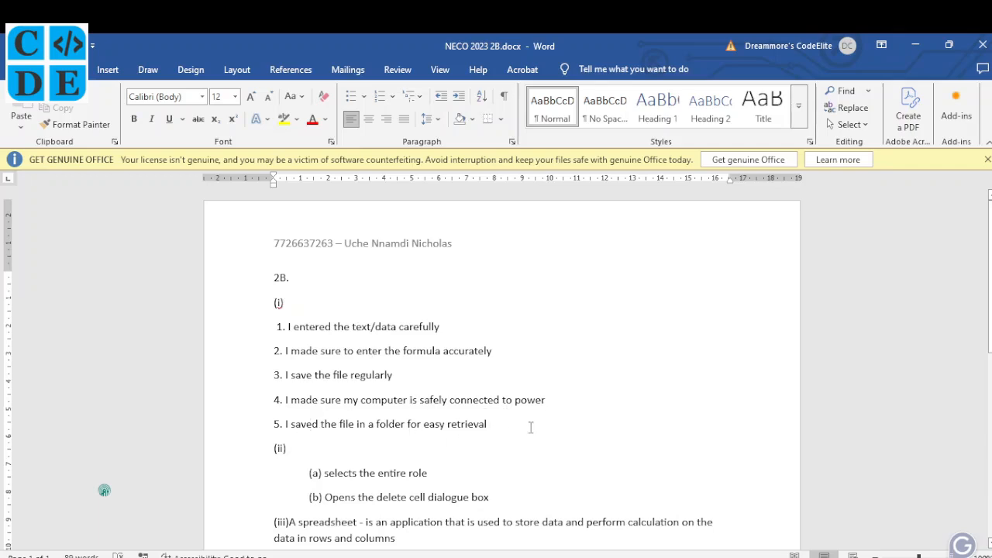
scroll(530, 426, "down", 1)
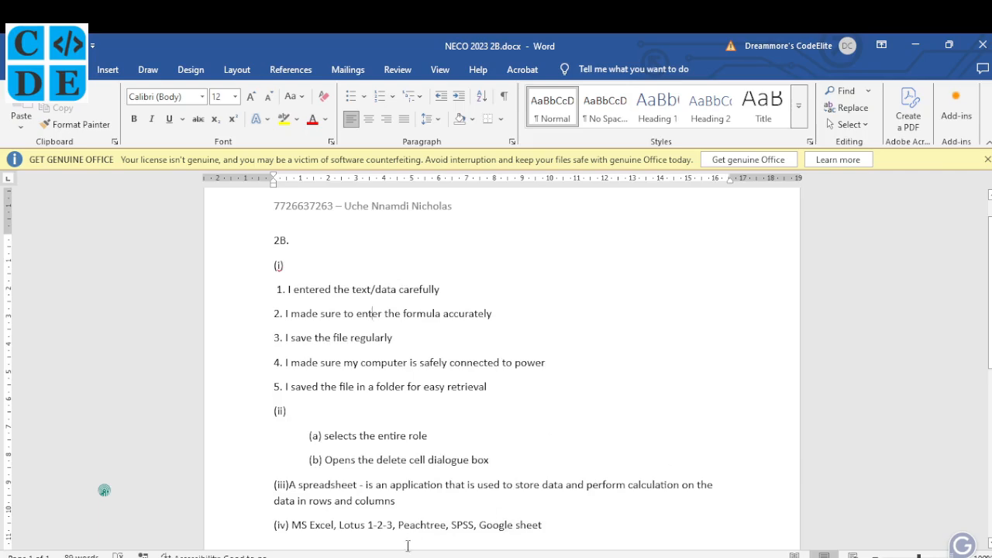
key("alt+Tab")
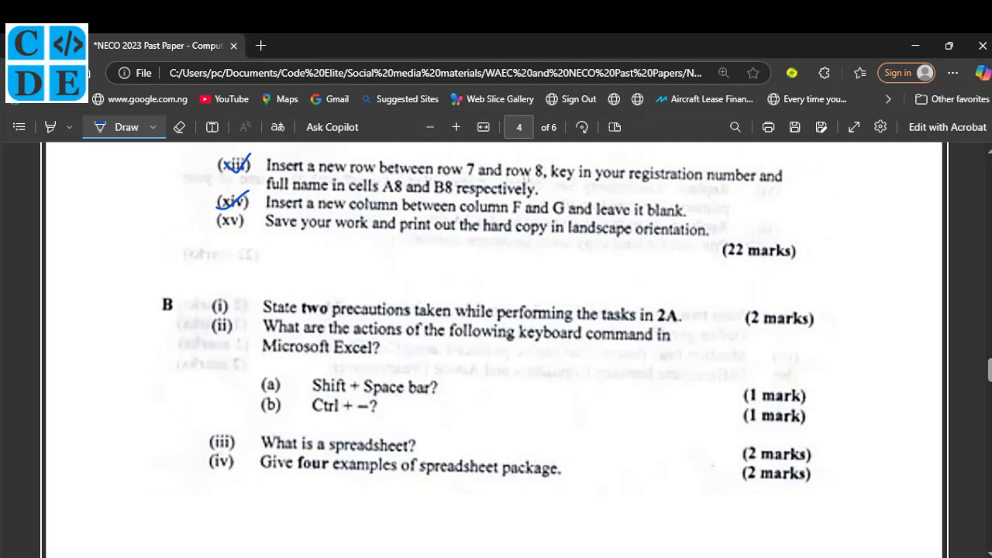
Select the whole of row 10 in the payroll using Shift+Space from cell A10.
mouse_move(659, 557)
left_click(659, 516)
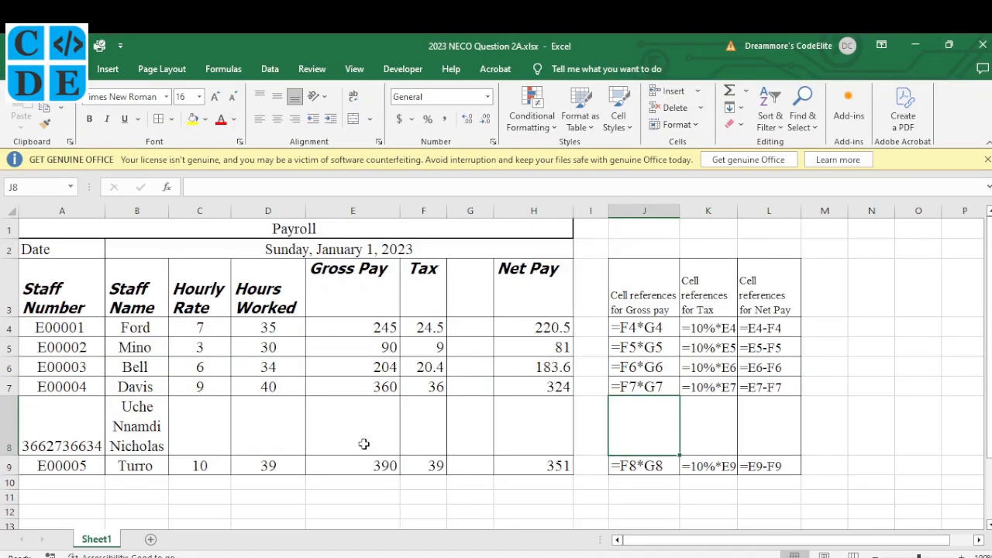
left_click(79, 486)
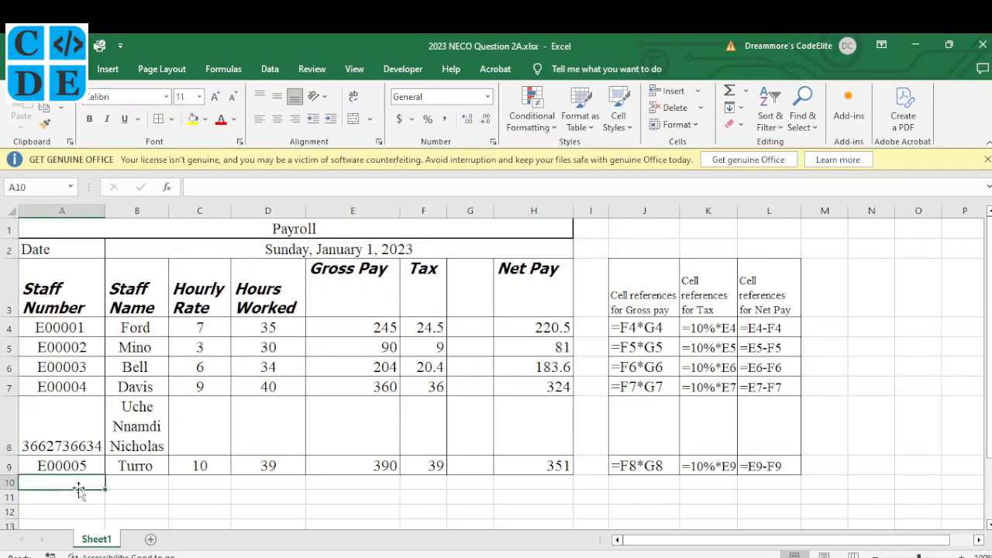
key("shift+space")
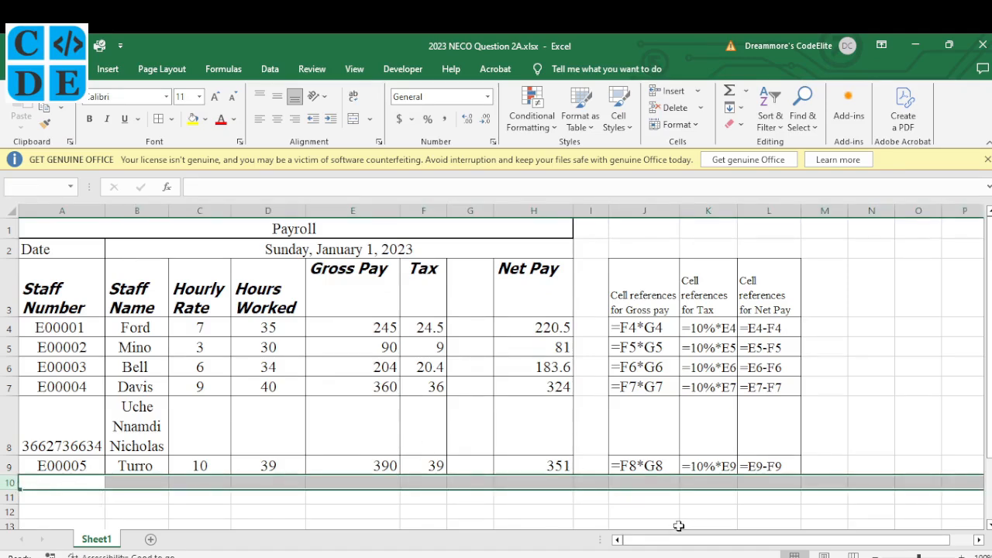
key("alt+Tab")
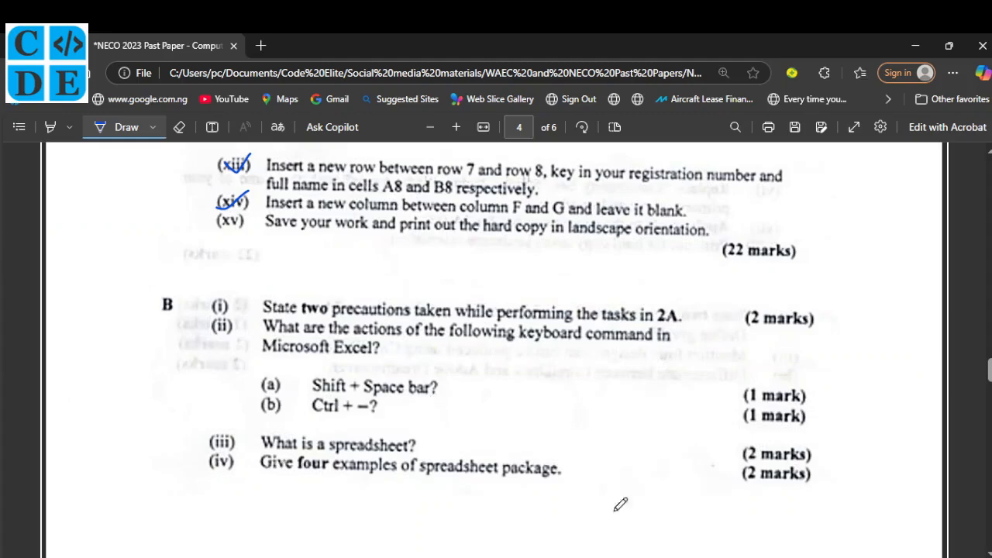
Correct 'role' to 'row' in the Word answer so it reads 'selects the entire row'.
key("alt+Tab")
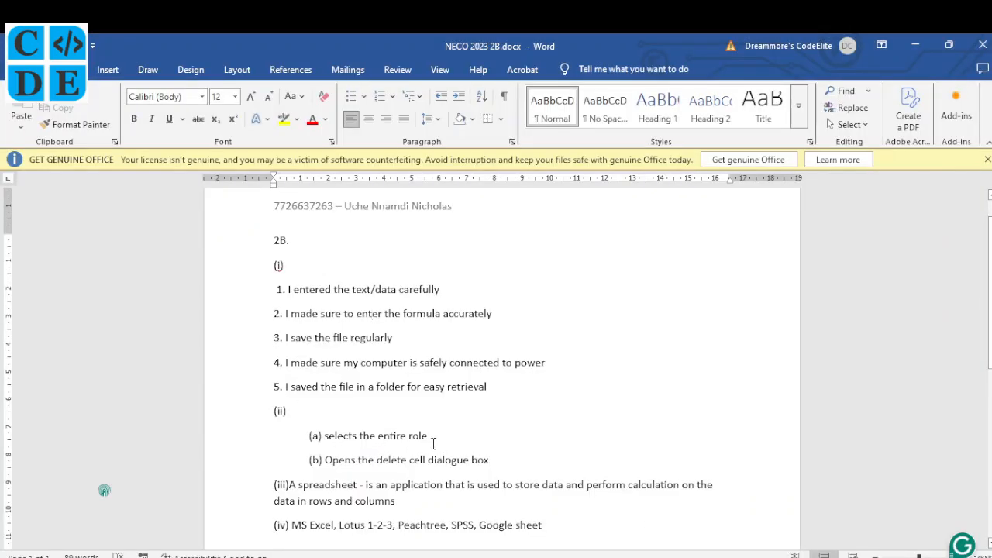
left_click_drag(430, 439, 423, 438)
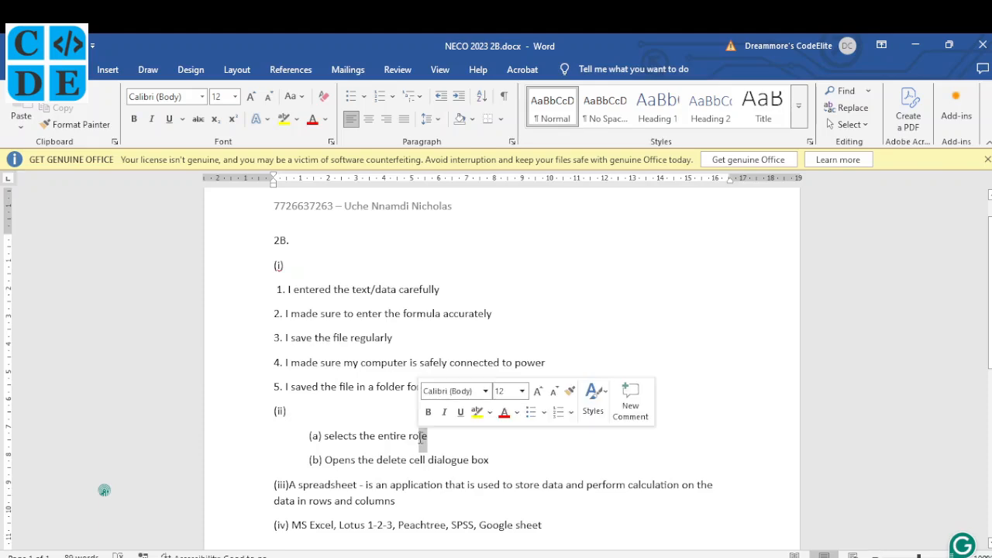
type("w")
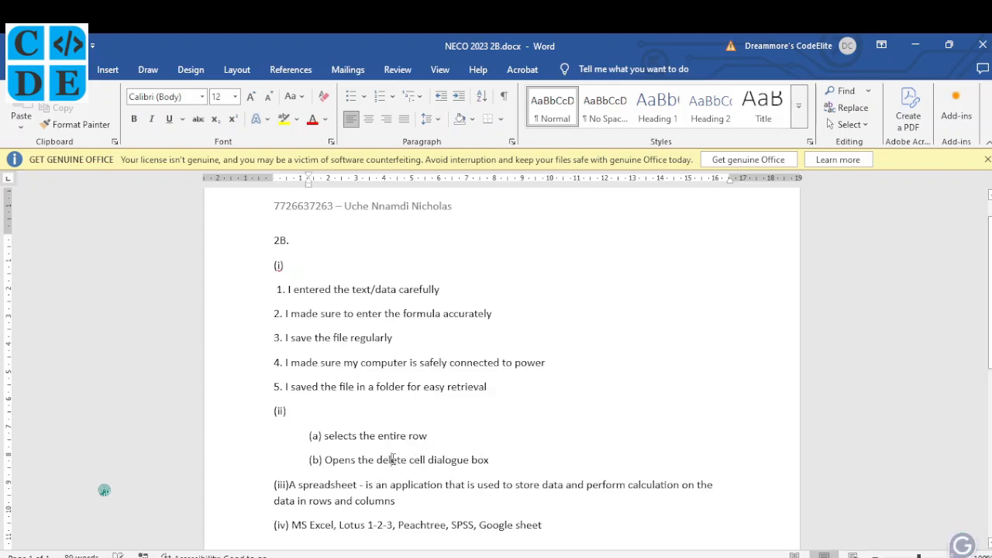
Open the Delete cells options on B10 with Ctrl+- and cancel without deleting anything.
left_click(661, 557)
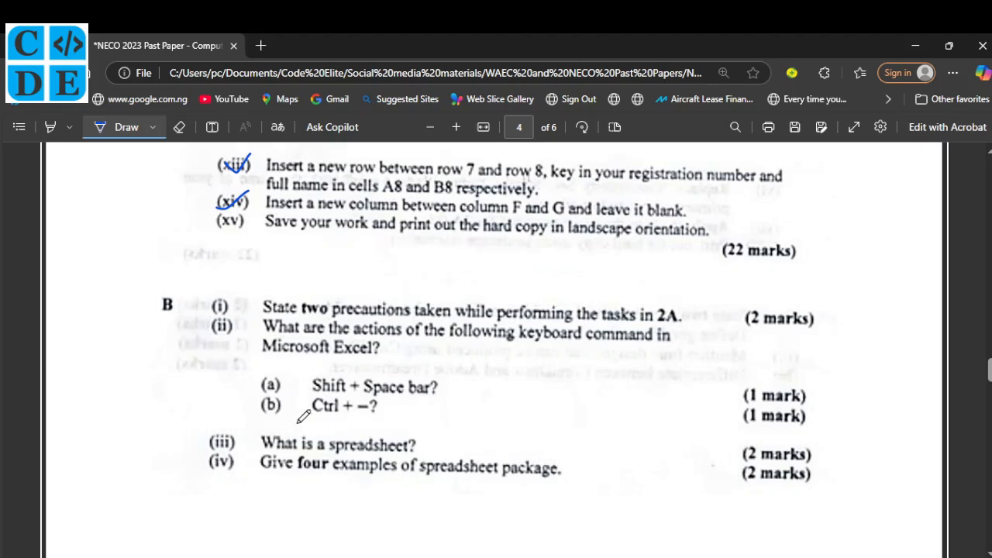
left_click(662, 557)
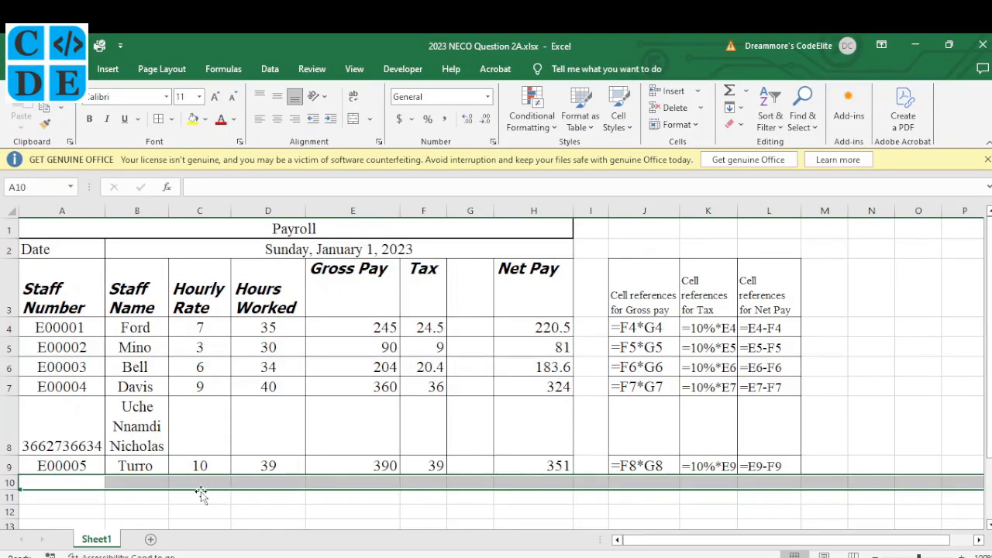
left_click(141, 481)
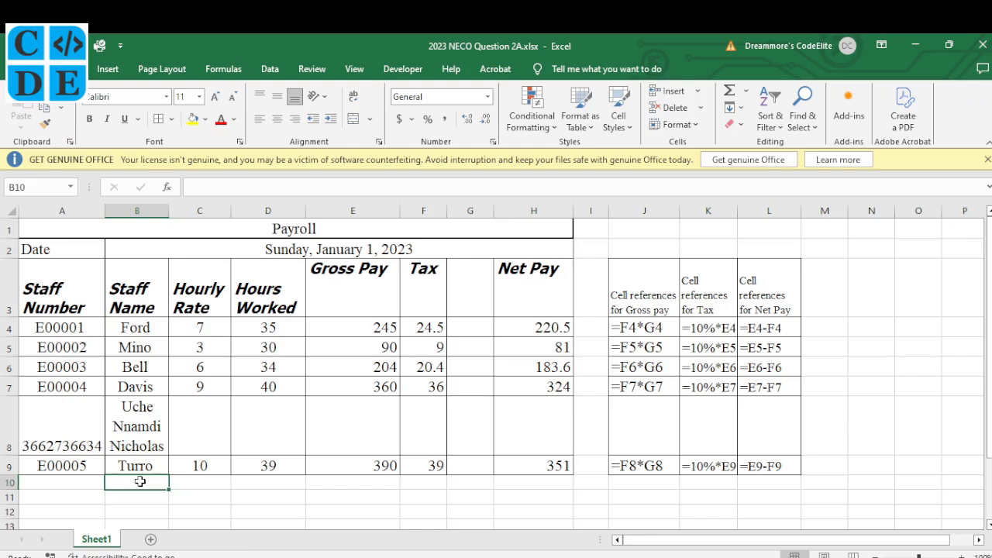
key("ctrl+minus")
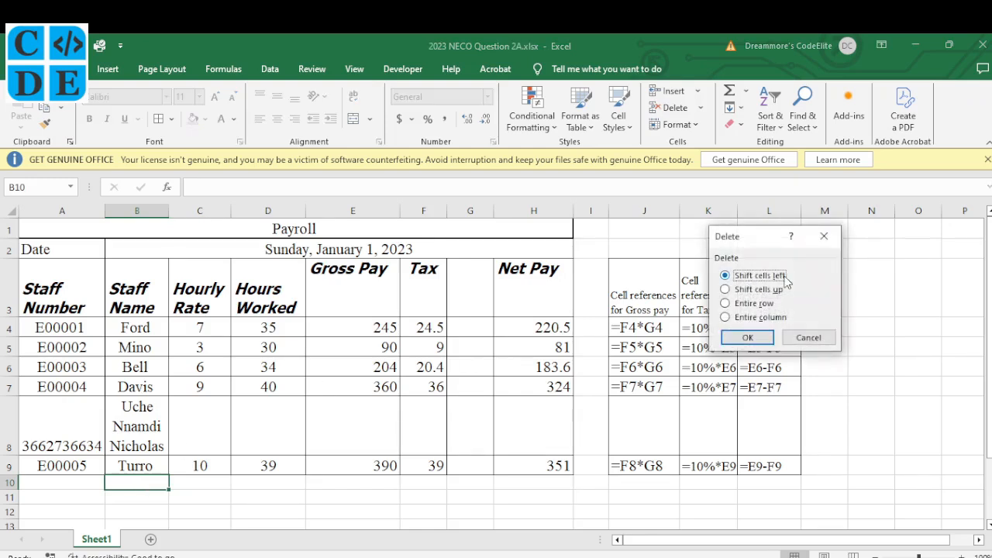
left_click_drag(762, 243, 641, 276)
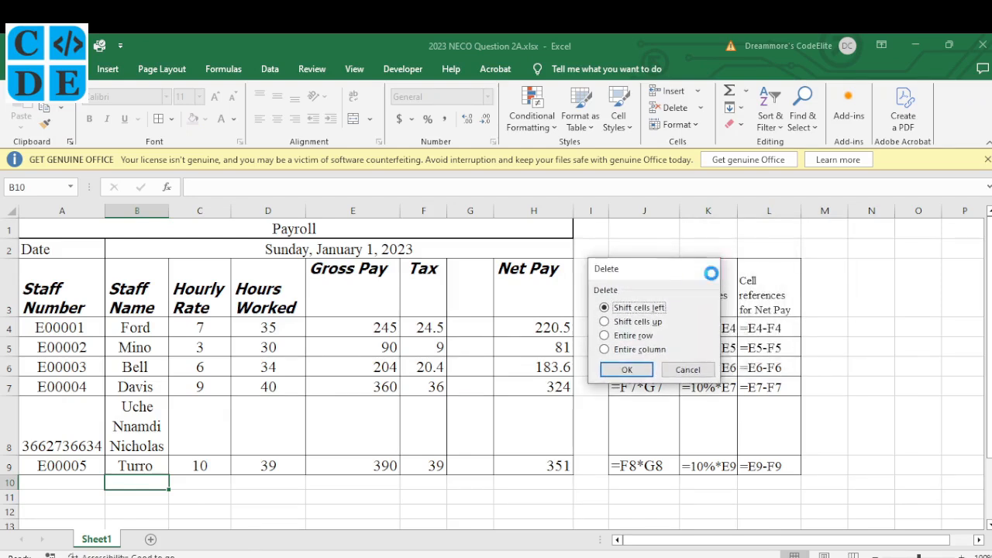
left_click(703, 268)
left_click(632, 556)
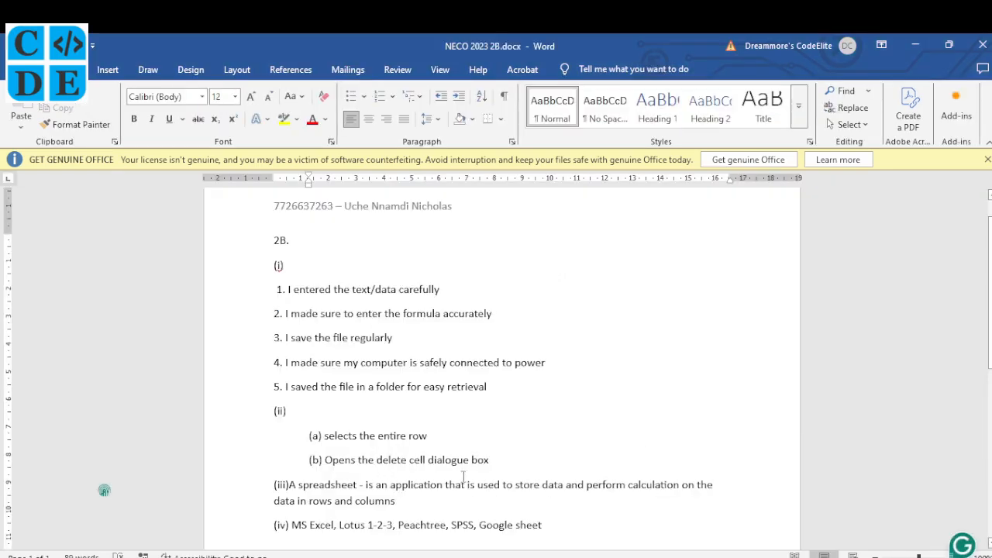
scroll(419, 478, "down", 1)
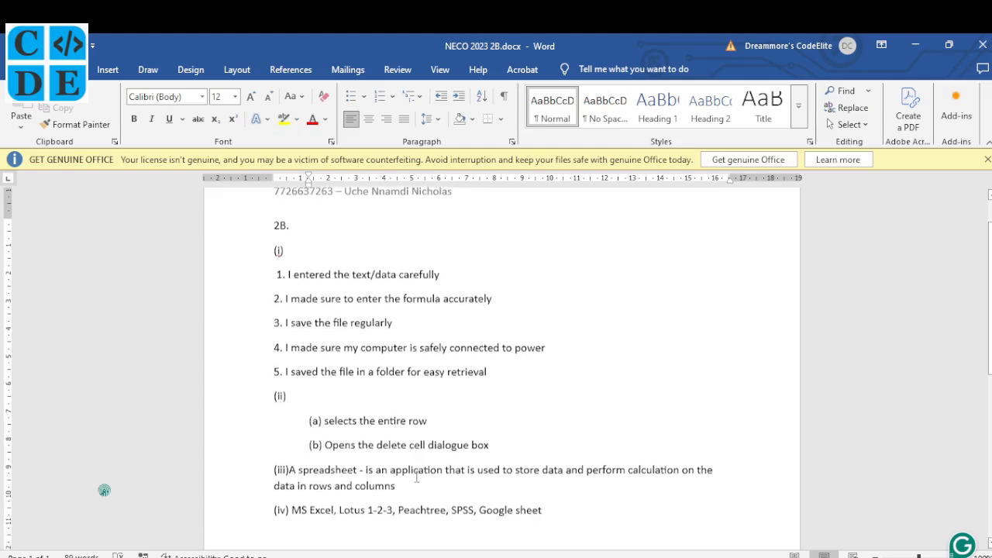
scroll(416, 478, "down", 2)
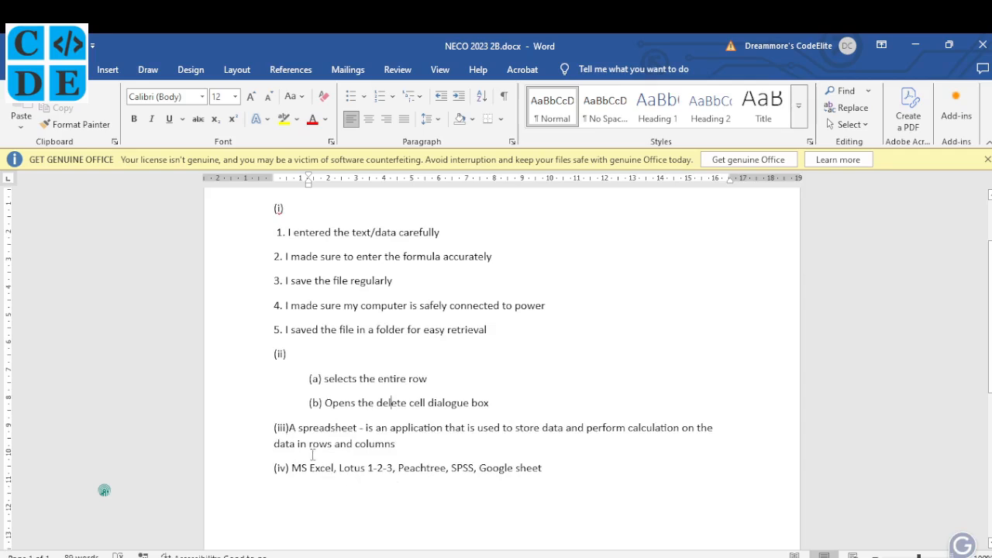
left_click(444, 557)
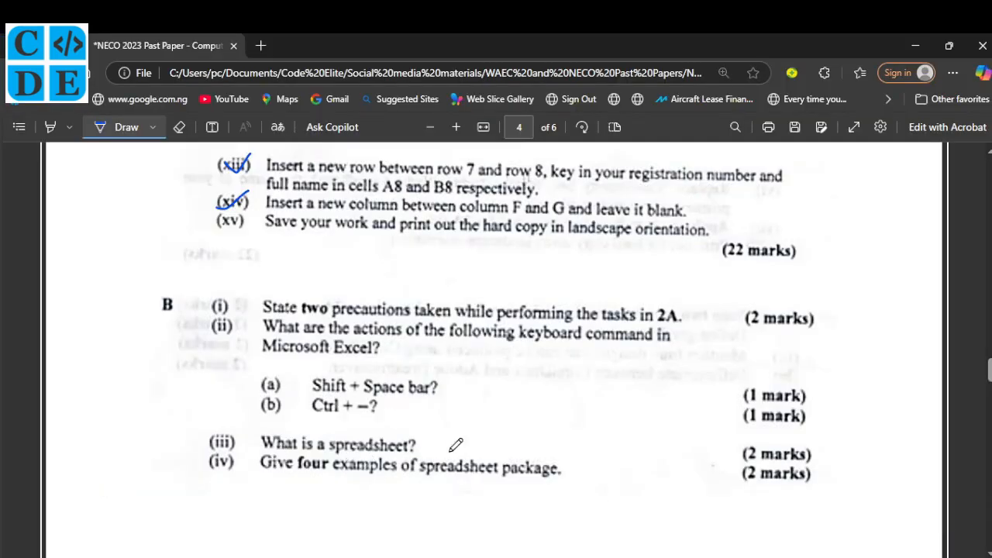
left_click(608, 557)
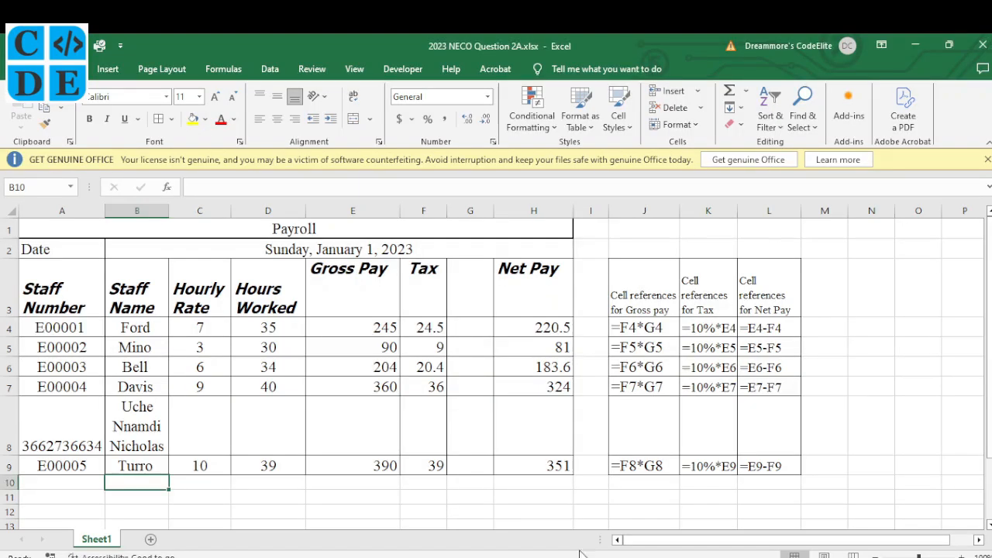
left_click(443, 557)
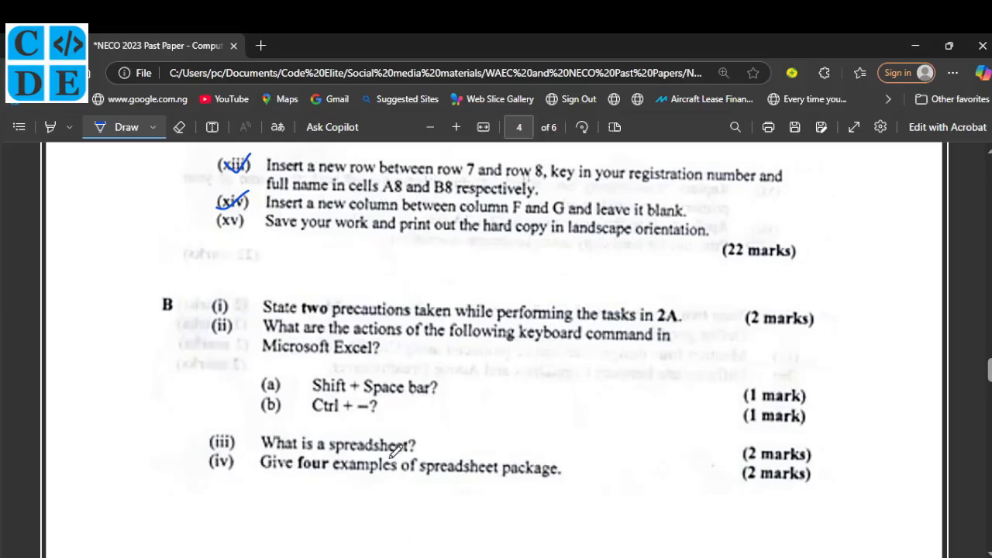
left_click(574, 557)
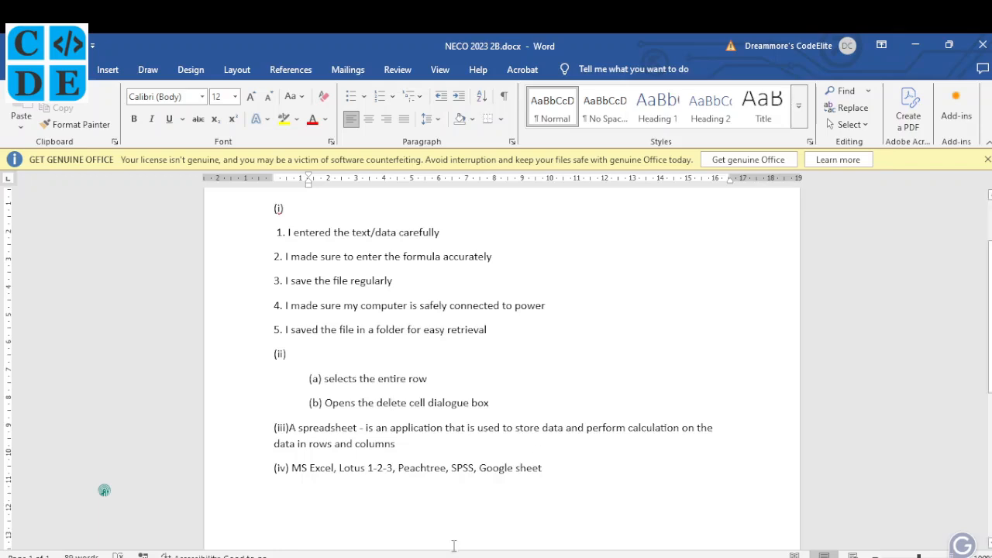
Scroll the NECO past paper to the end of section B, where page 5's question 3A begins.
left_click(358, 527)
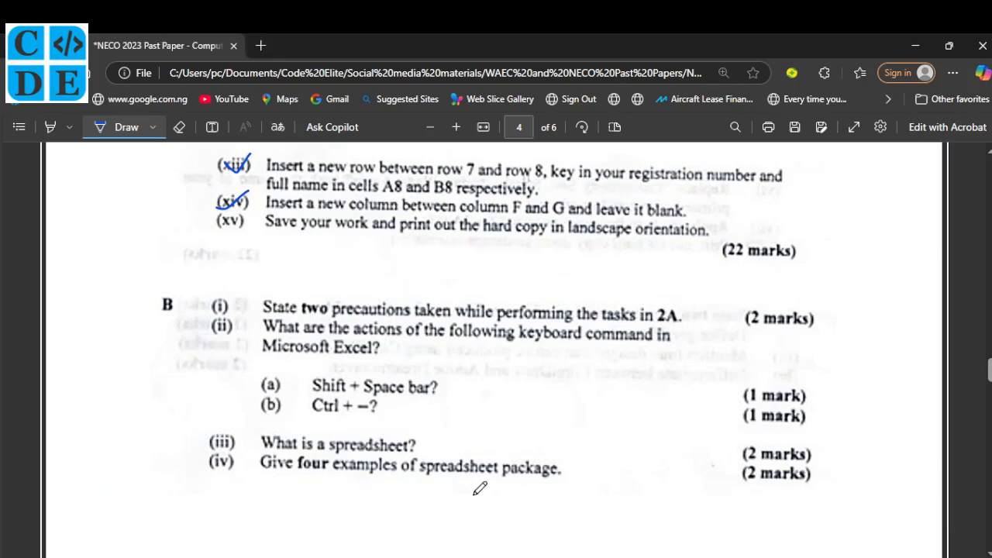
scroll(479, 488, "down", 1)
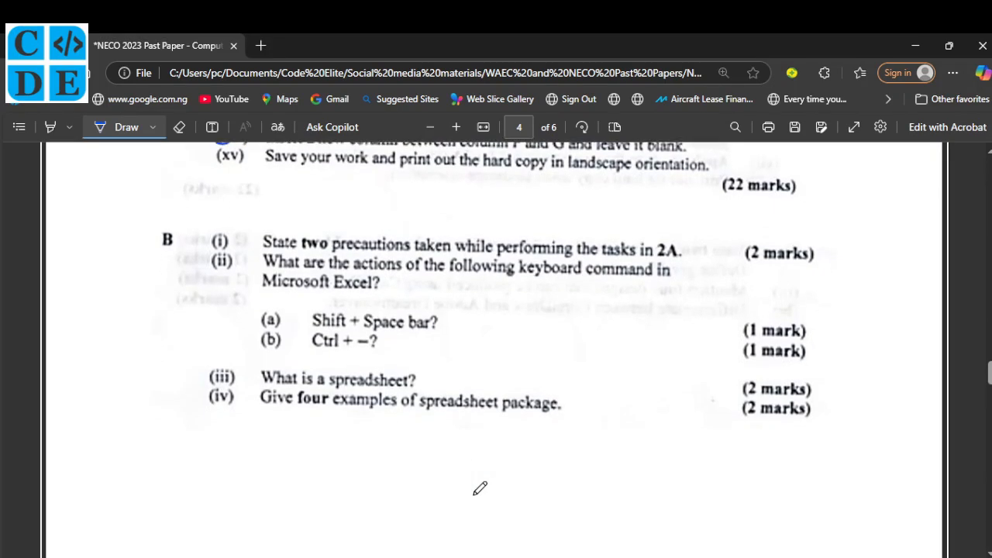
scroll(480, 489, "up", 2)
scroll(480, 488, "down", 1)
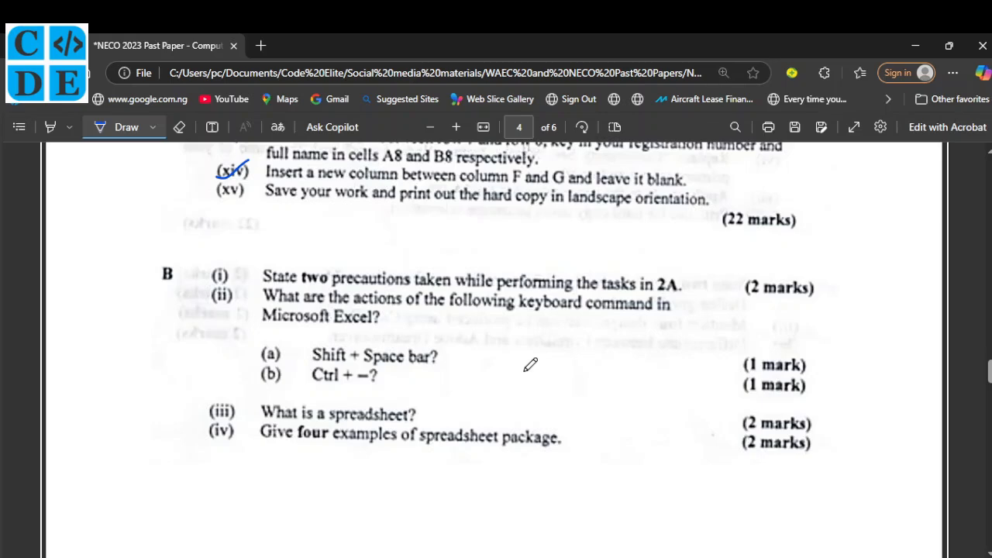
scroll(530, 364, "down", 1)
scroll(530, 365, "down", 5)
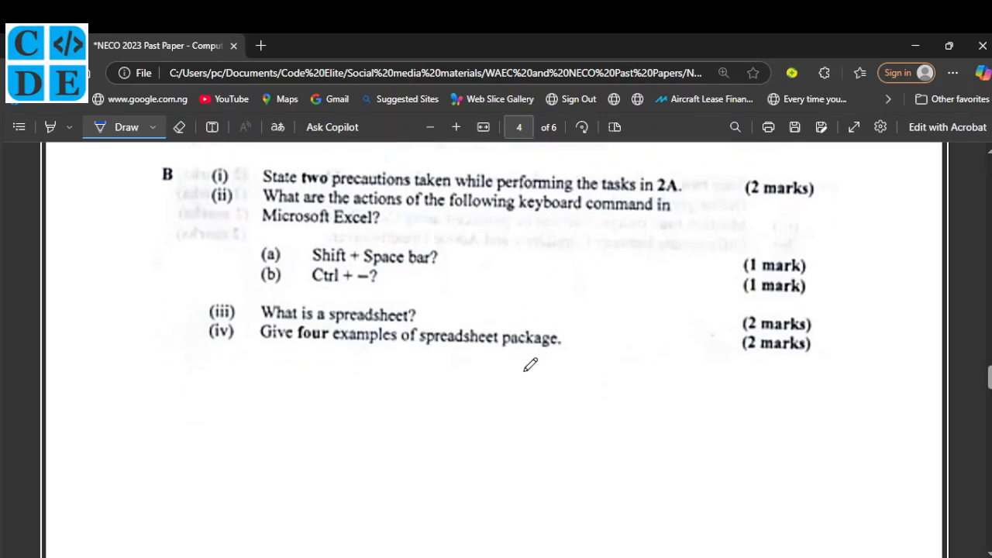
scroll(530, 364, "down", 4)
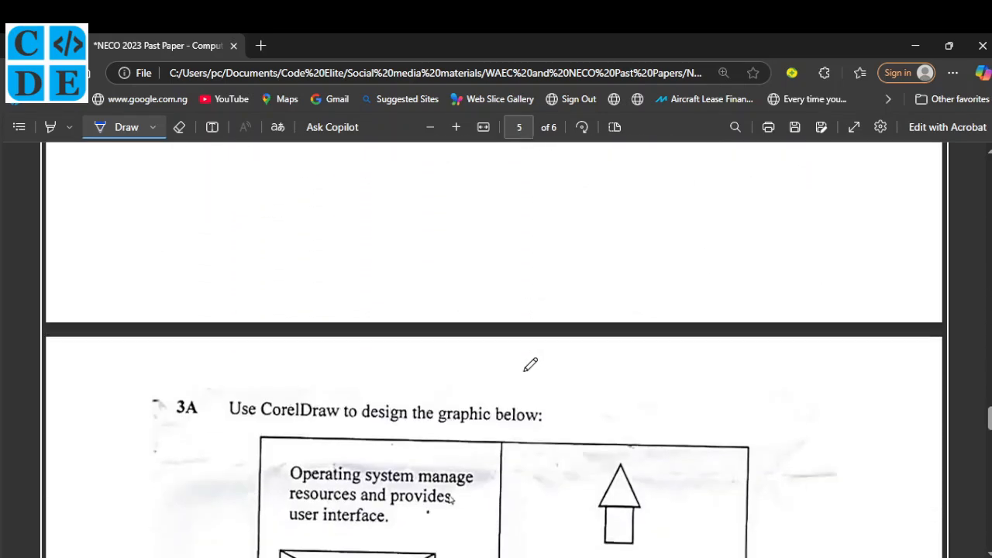
scroll(530, 365, "up", 1)
scroll(530, 364, "up", 8)
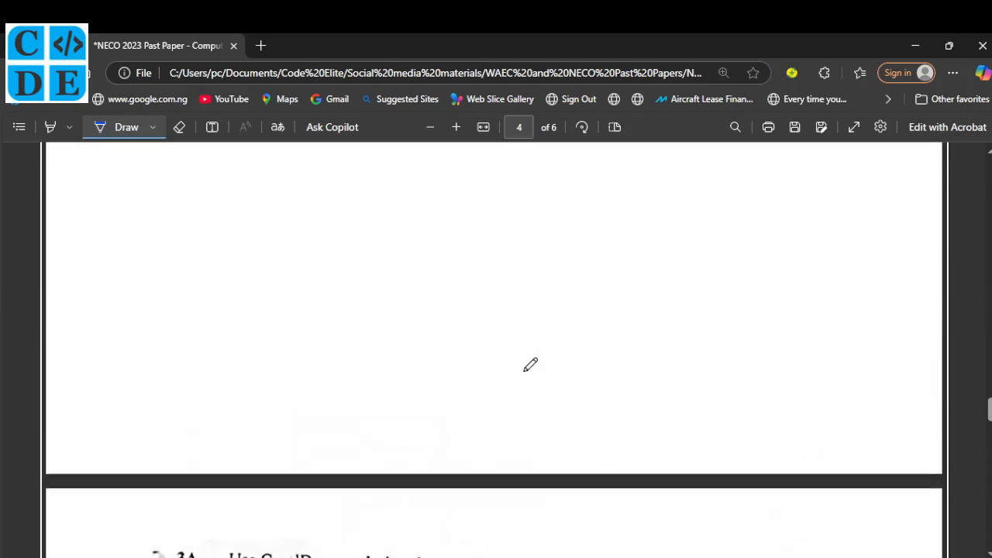